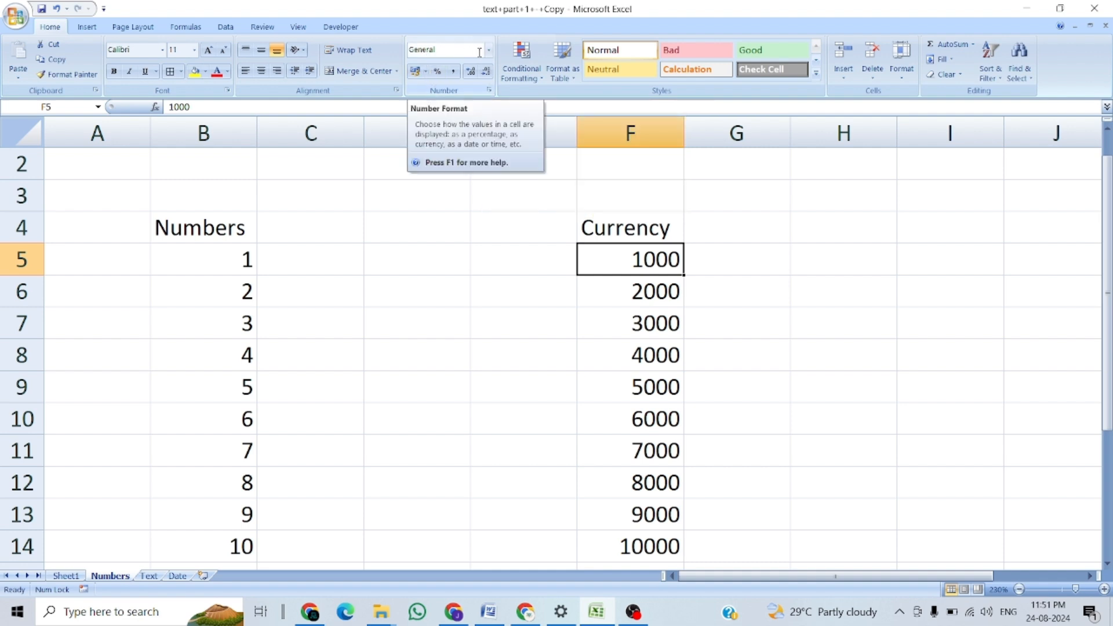
Enter 1 in cell D5 and 2 in cell D6
left_click(409, 259)
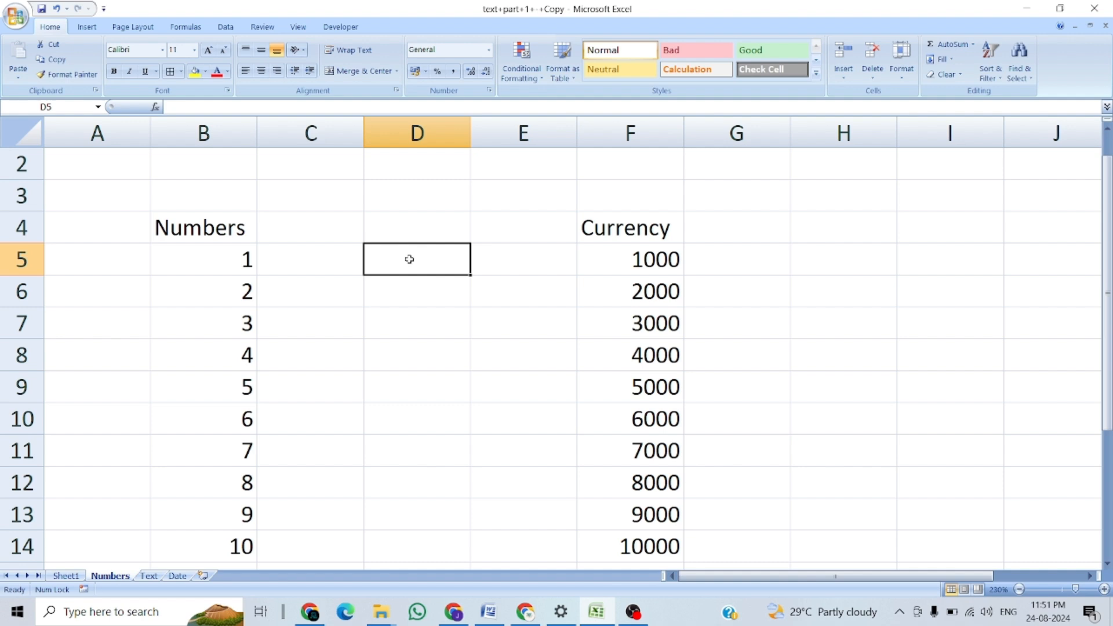
type("1")
key("Return")
type("2")
key("Return")
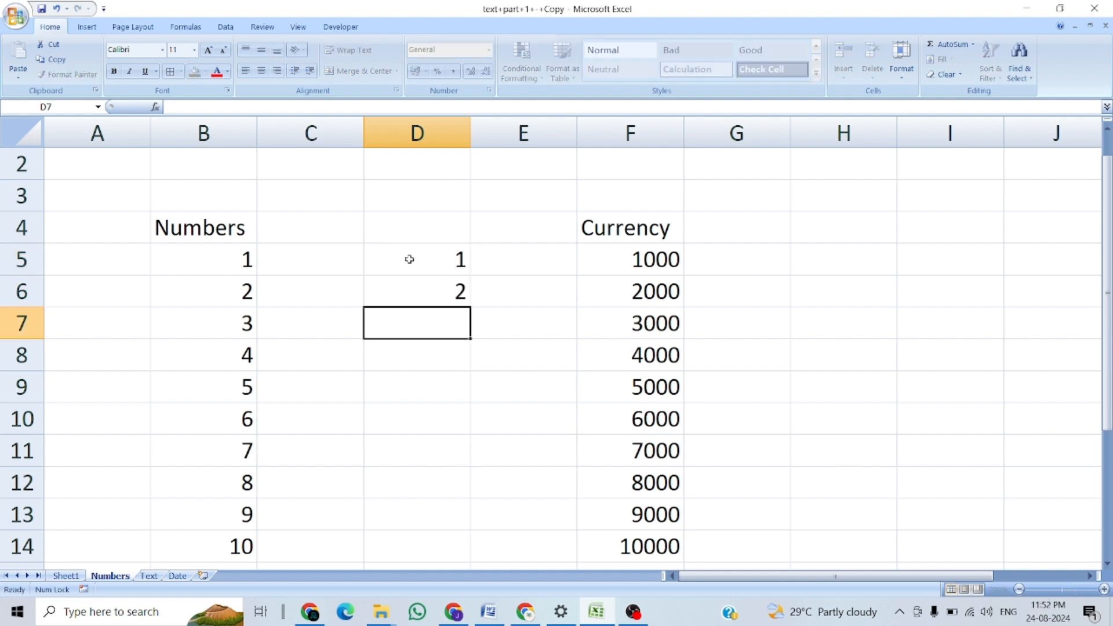
Examine the number format categories available for cell D5 and leave its format as it is
key("Up")
key("Up")
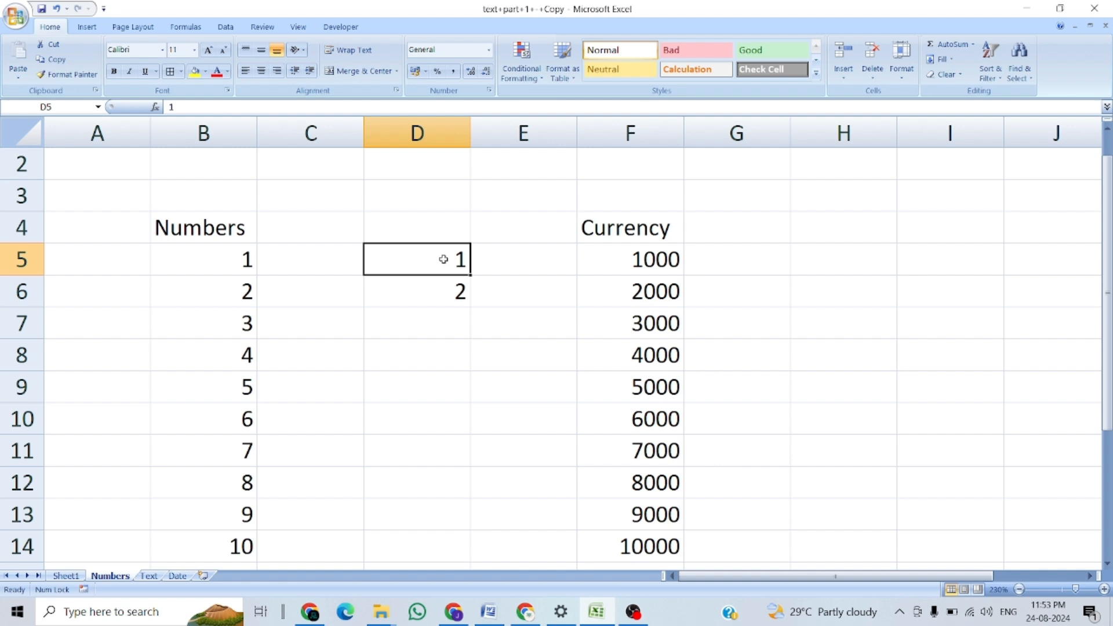
left_click(489, 90)
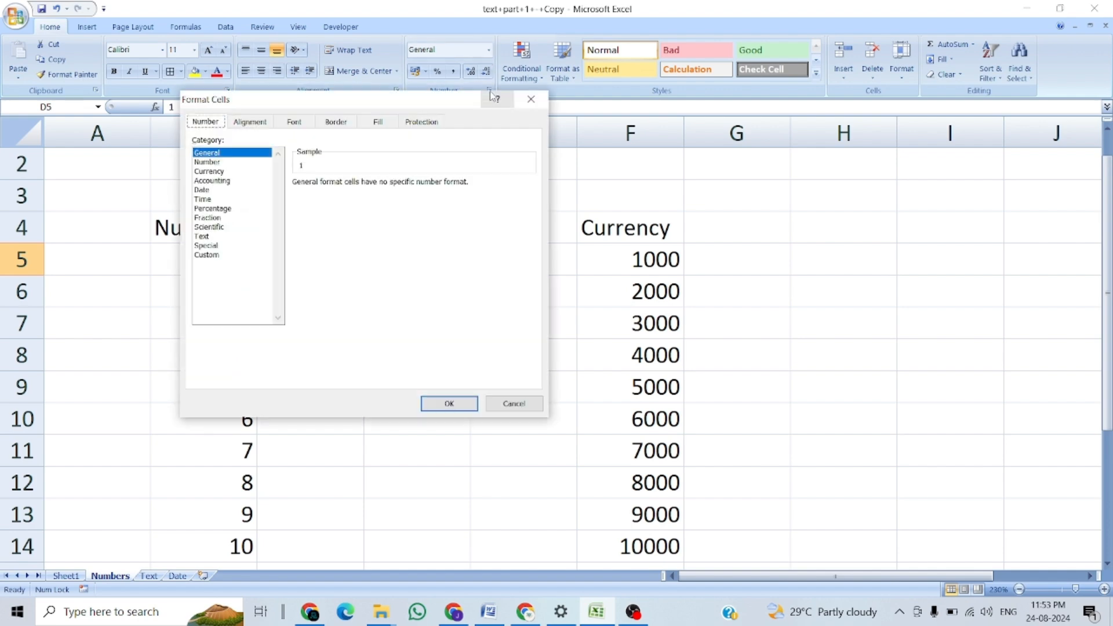
left_click_drag(251, 106, 765, 153)
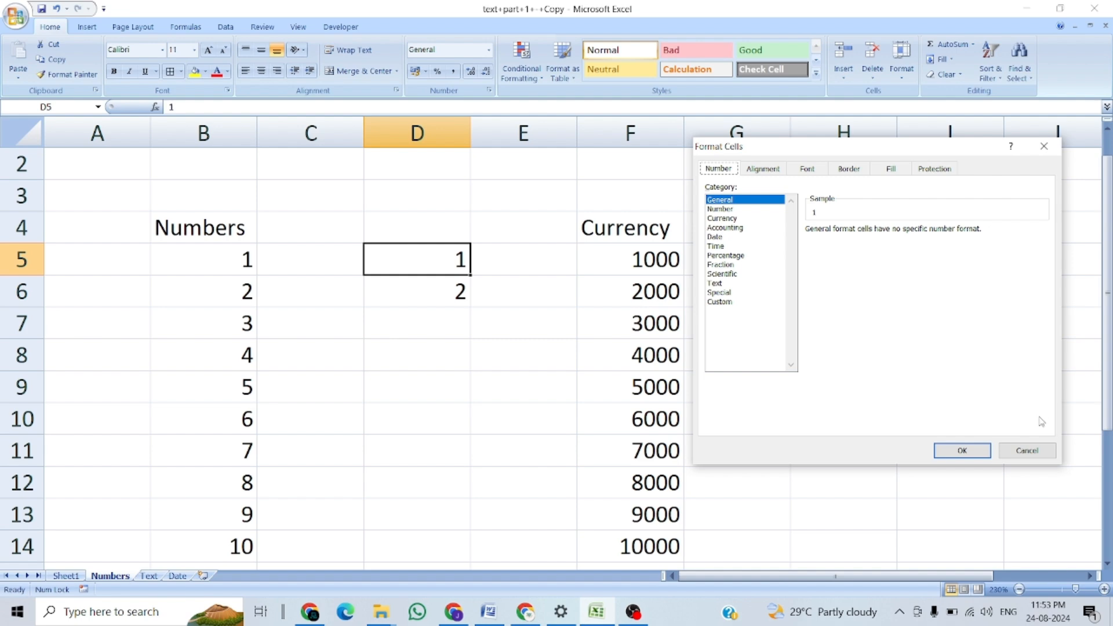
left_click(1032, 448)
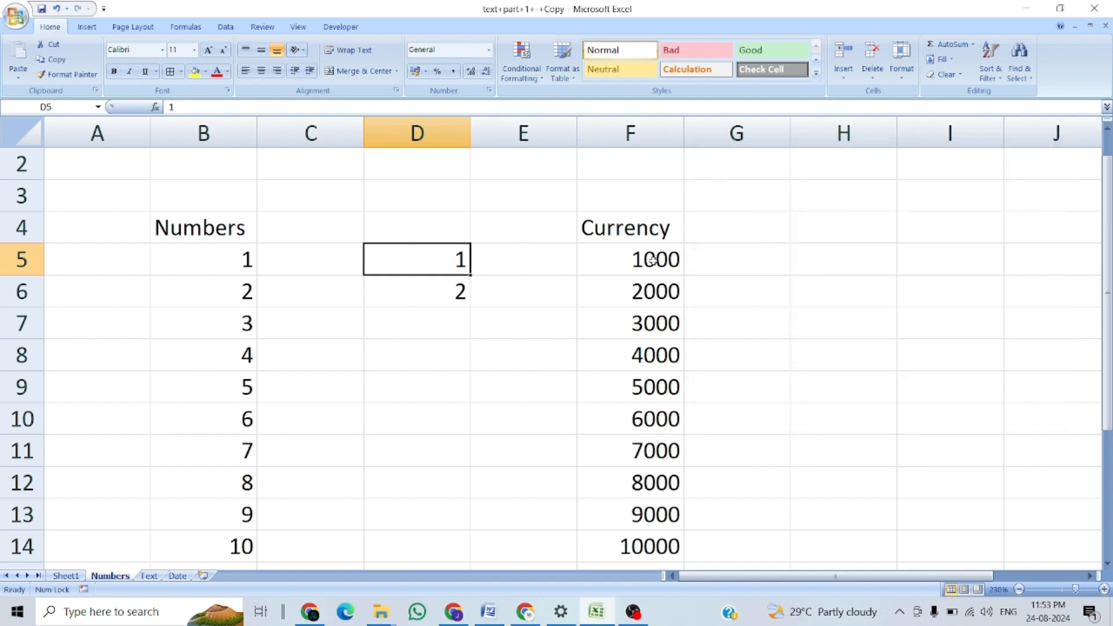
Format cell F5 as Currency with the ₹ symbol, two decimal places and the red ₹ -1,234.10 style for negative numbers
left_click(652, 261)
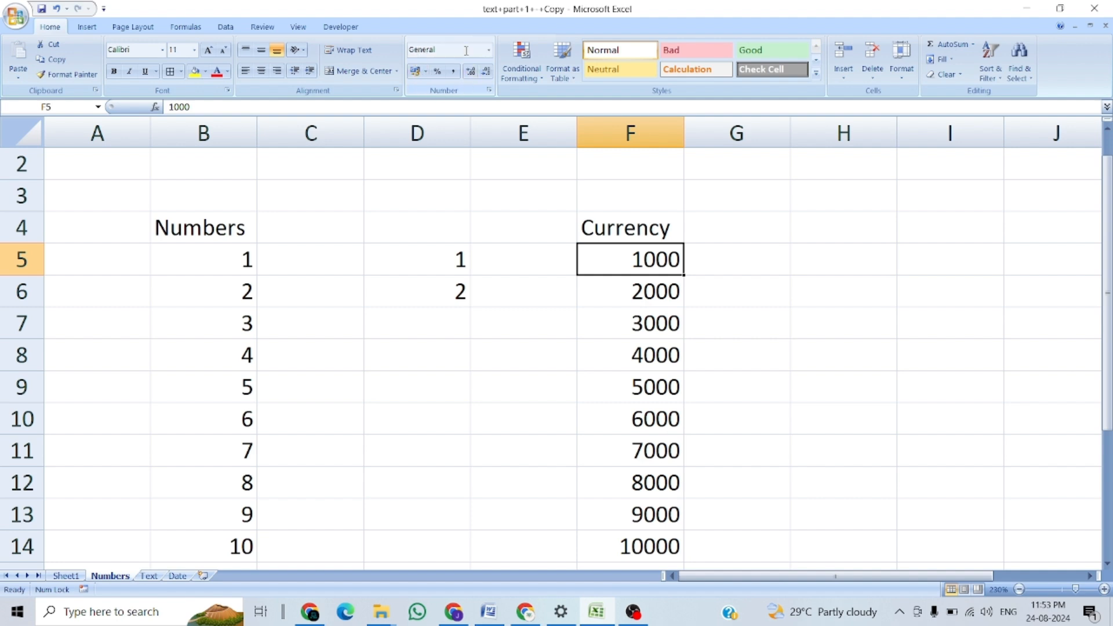
left_click(489, 90)
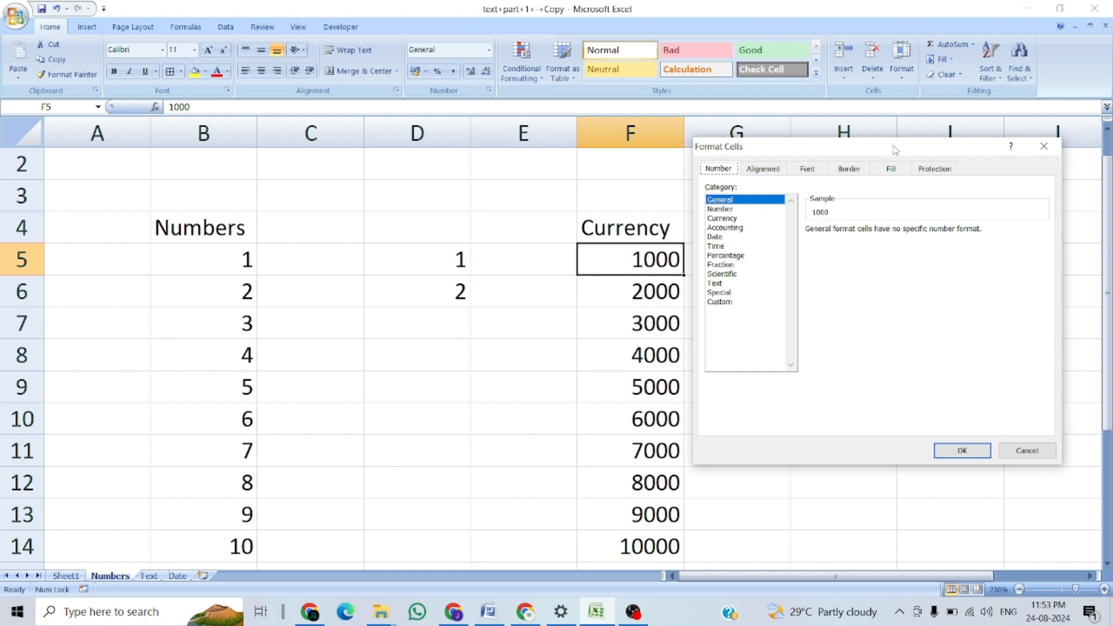
left_click_drag(896, 150, 350, 94)
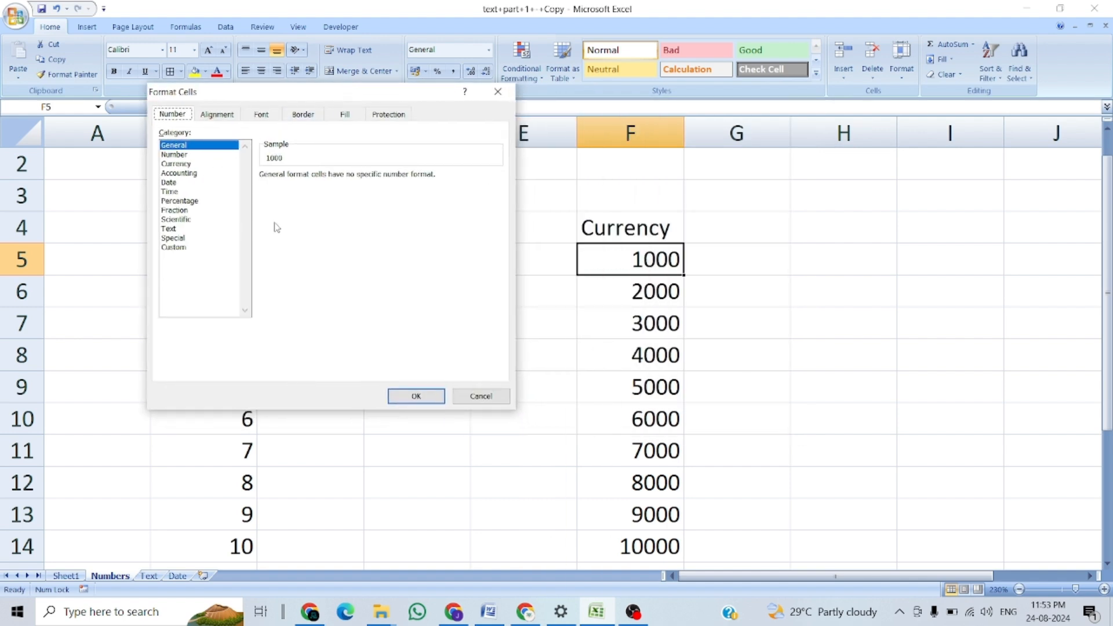
left_click(174, 164)
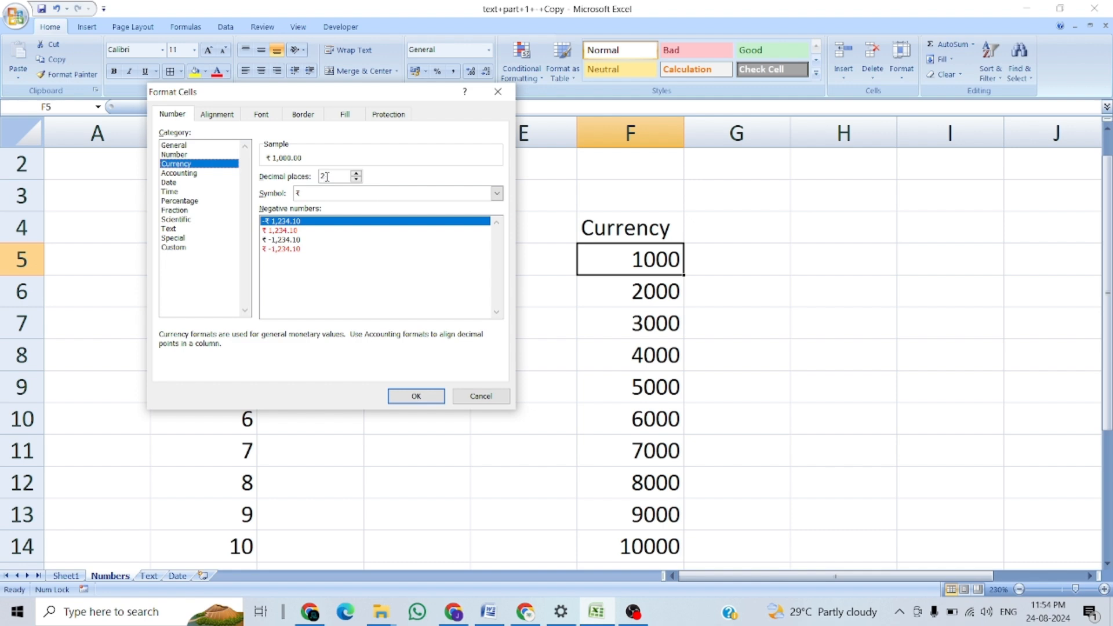
left_click(284, 231)
left_click(284, 239)
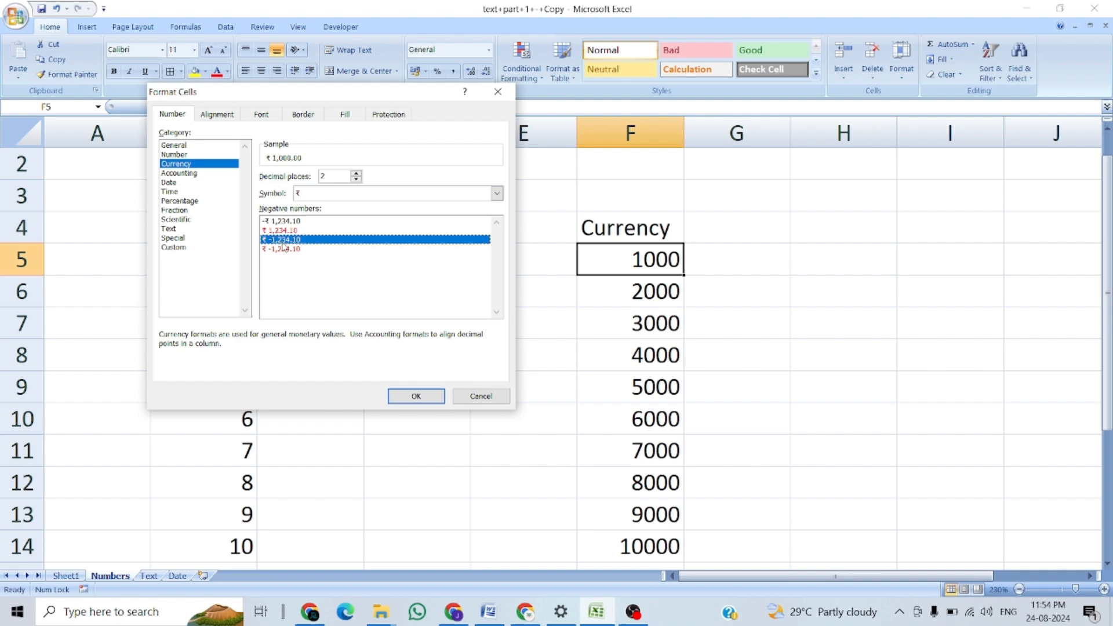
left_click(283, 250)
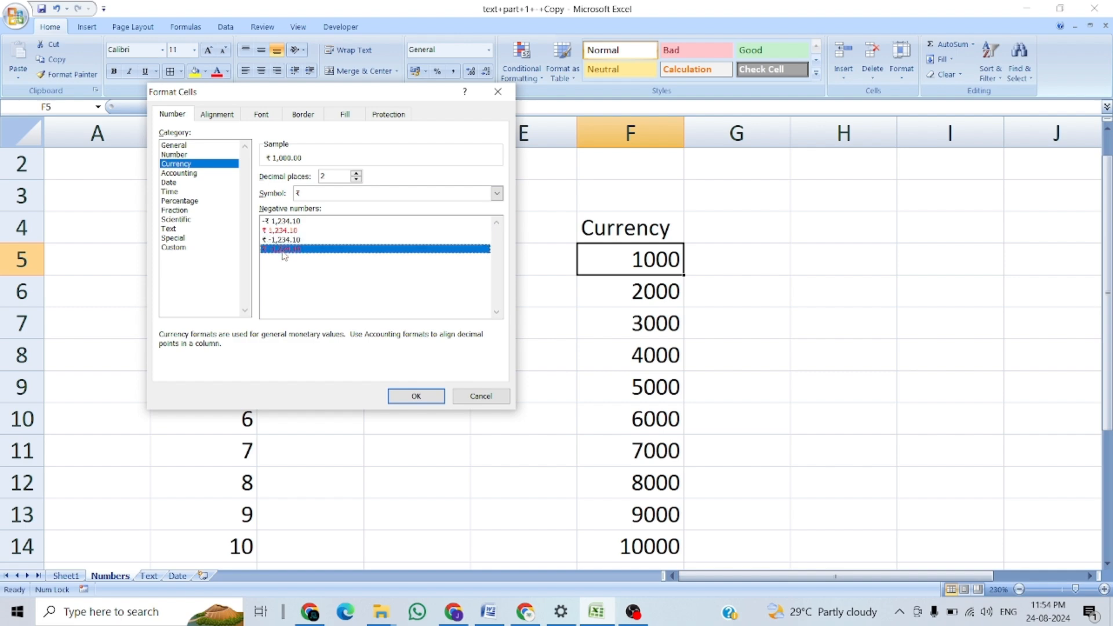
left_click(413, 398)
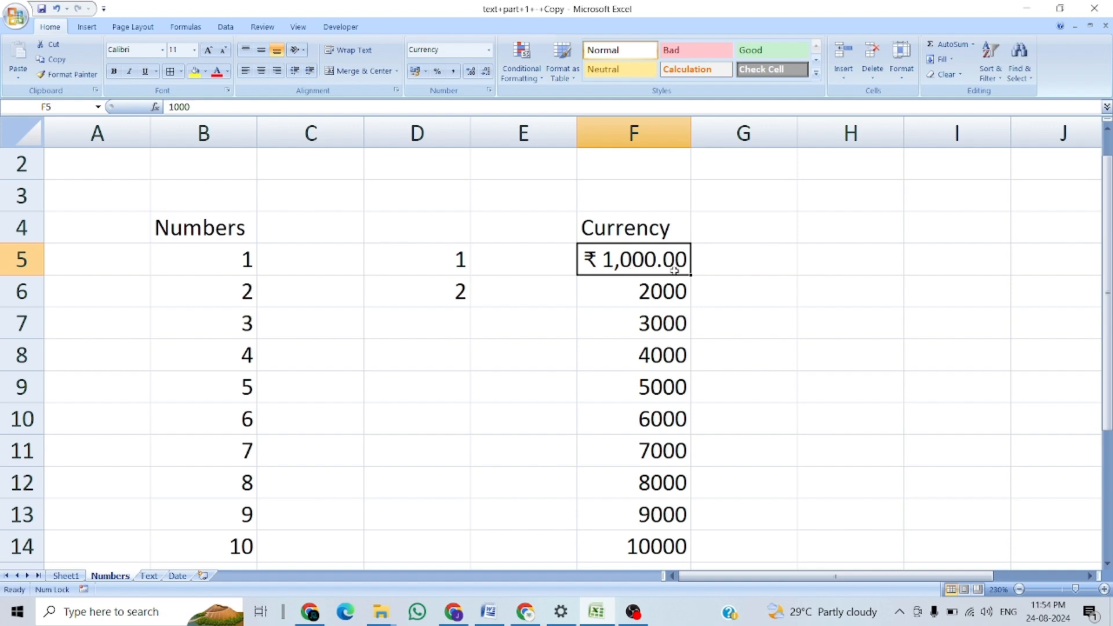
Set cell F5's currency format to four decimal places and undo the cell's currency formatting
left_click(489, 91)
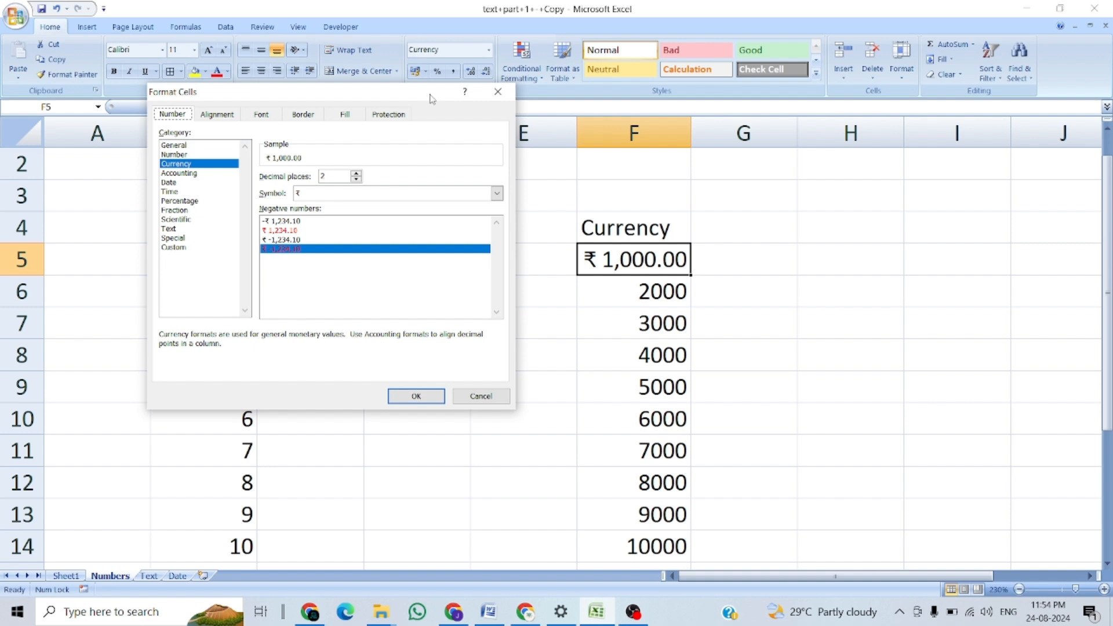
left_click(356, 174)
left_click(356, 173)
left_click(404, 400)
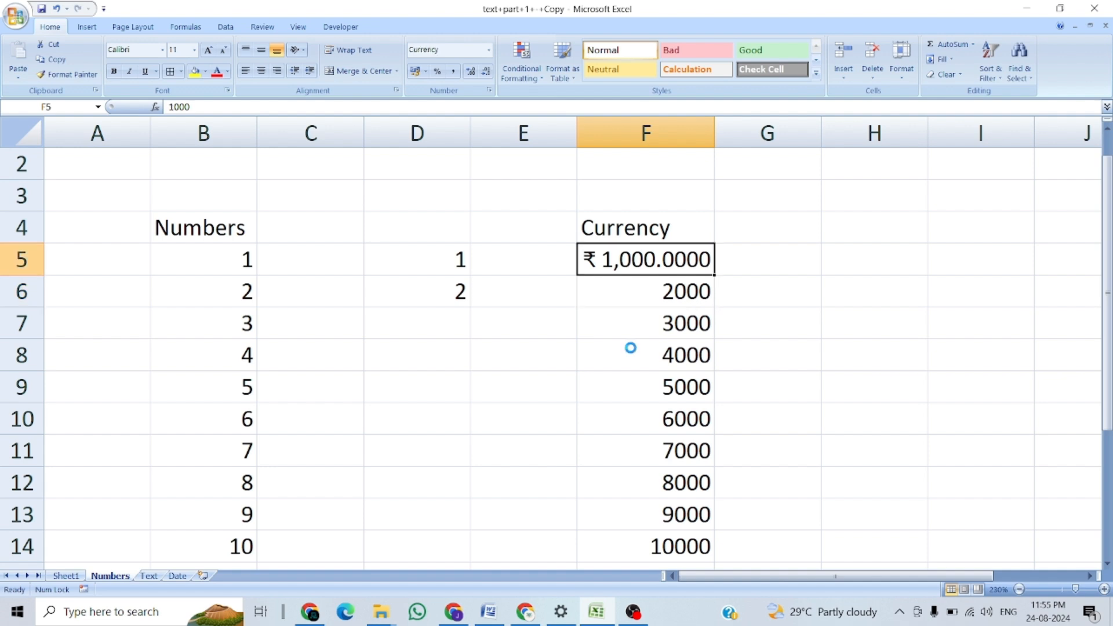
key("ctrl+z")
Increase the decimals of the Currency values in F5:F14 to eight decimal places
key("ctrl+shift+Down")
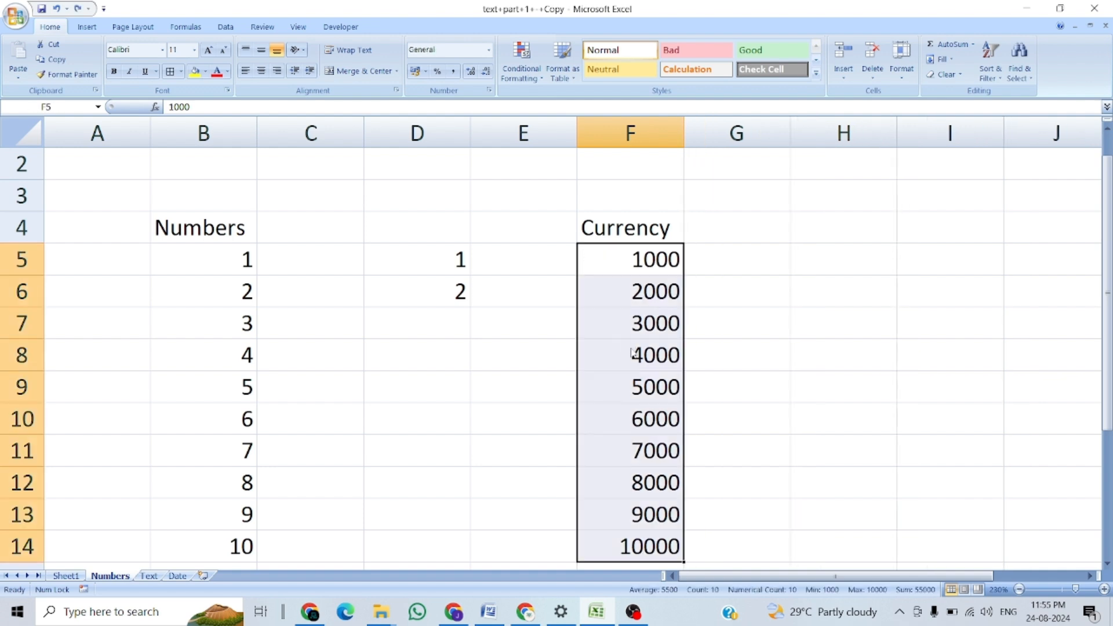
left_click(472, 71)
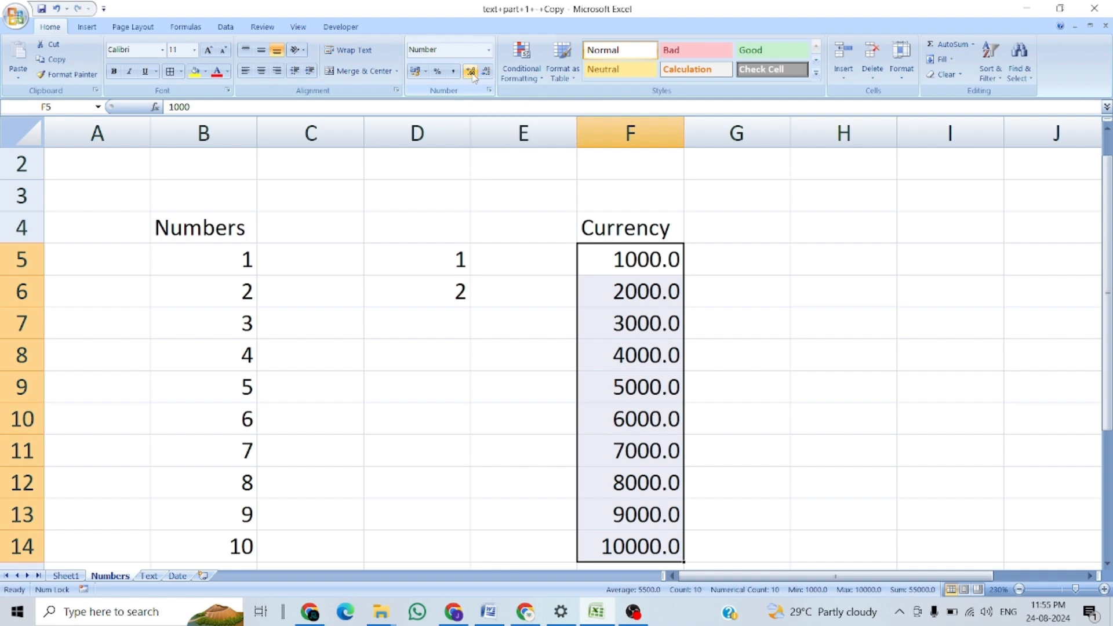
left_click(471, 71)
left_click(472, 72)
left_click(471, 72)
left_click(471, 72)
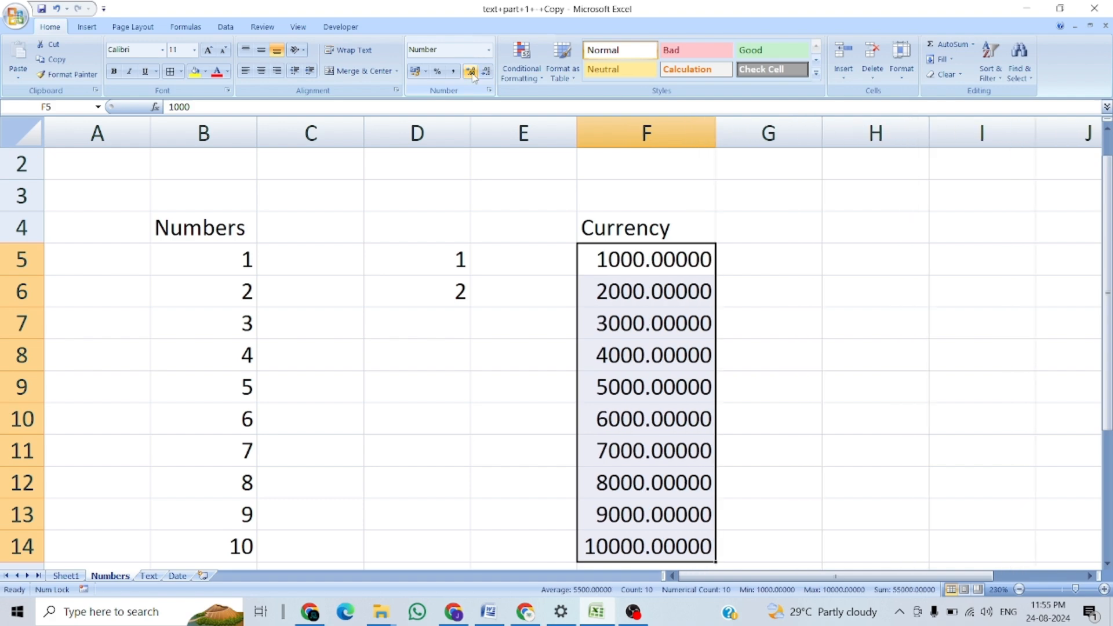
left_click(471, 72)
left_click(472, 72)
left_click(472, 72)
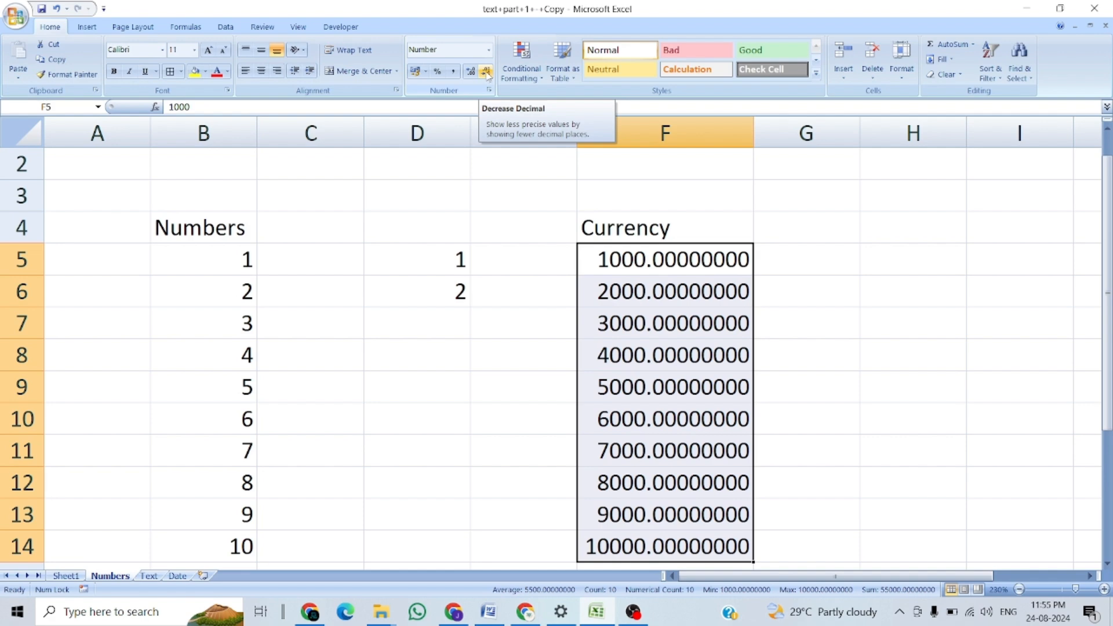
Decrease the decimals of the values in F5:F14 to two decimal places
left_click(486, 71)
left_click(486, 72)
left_click(486, 71)
left_click(486, 71)
left_click(486, 71)
left_click(486, 71)
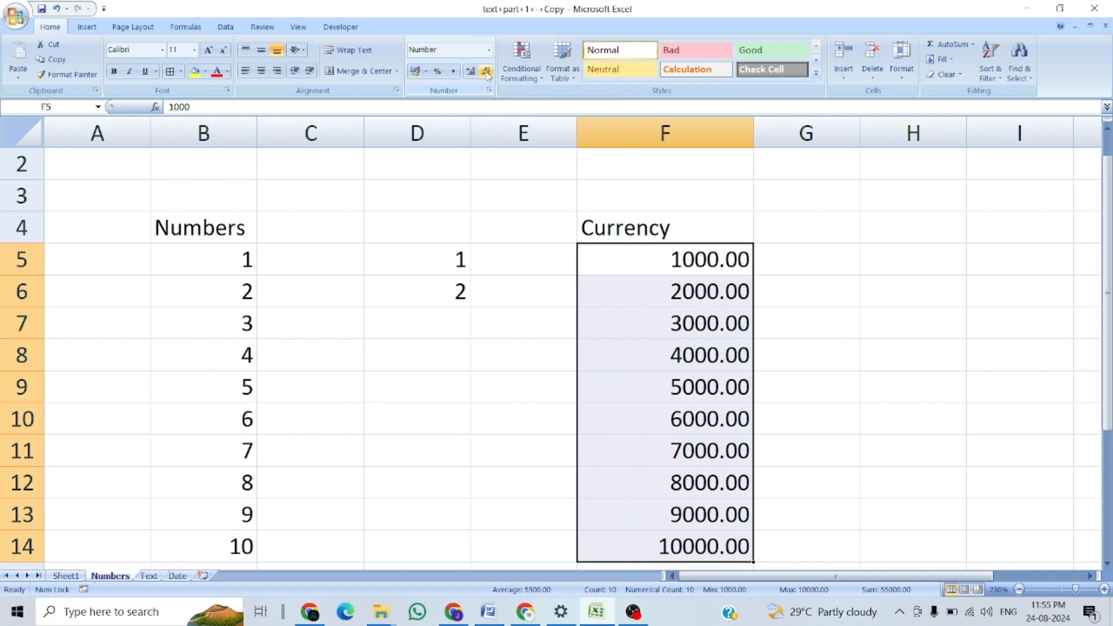
Extend the values in F5:F14 to four decimal places and reduce them back to two
left_click(470, 72)
left_click(470, 72)
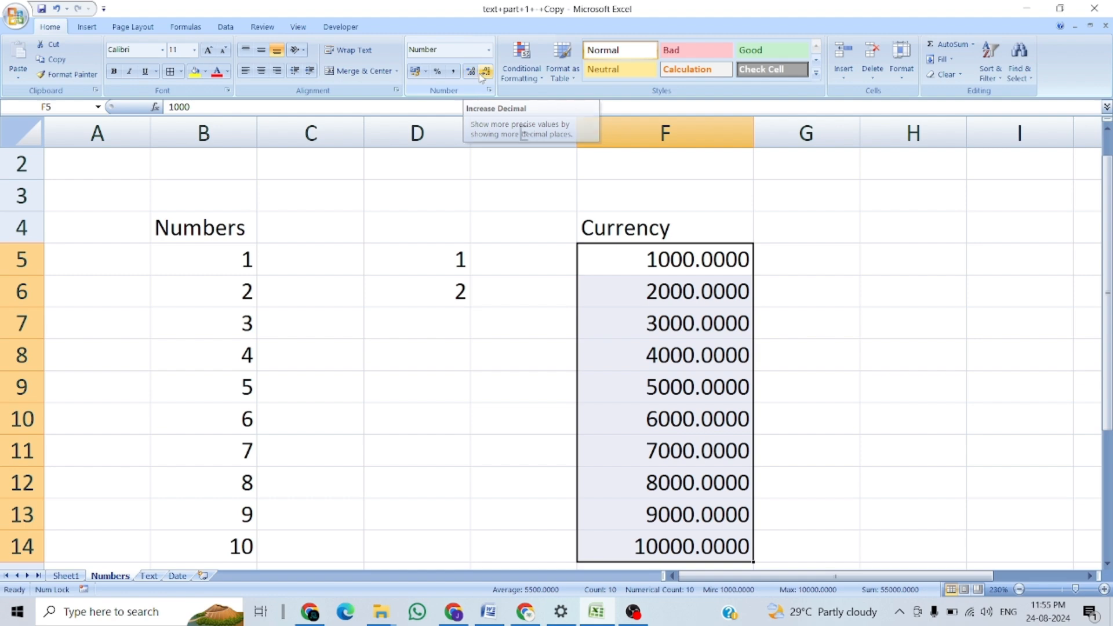
left_click(486, 75)
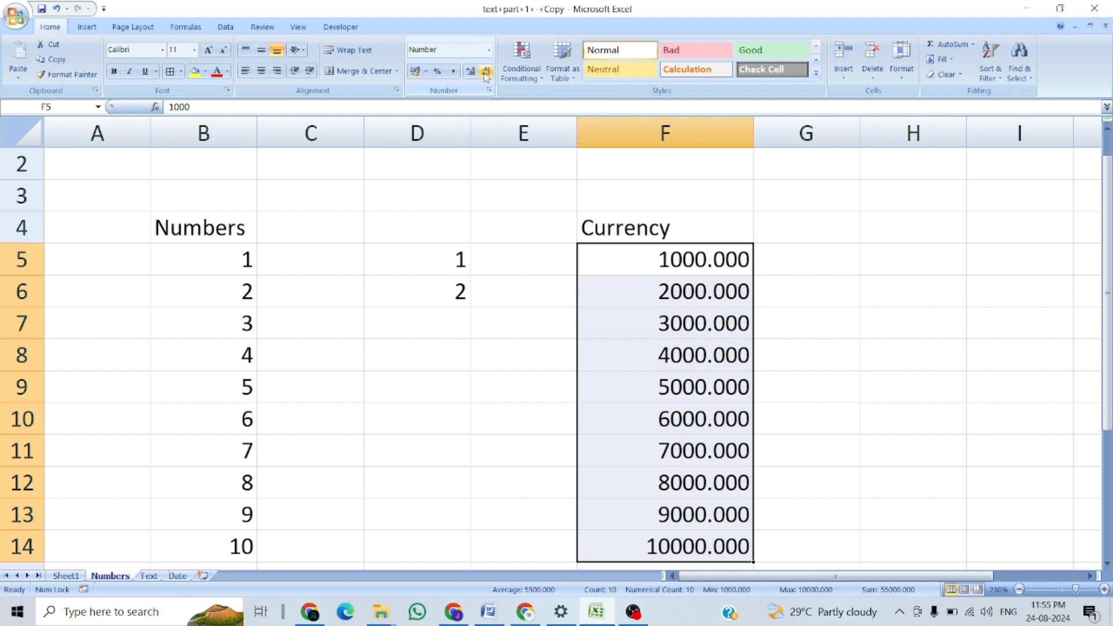
left_click(487, 75)
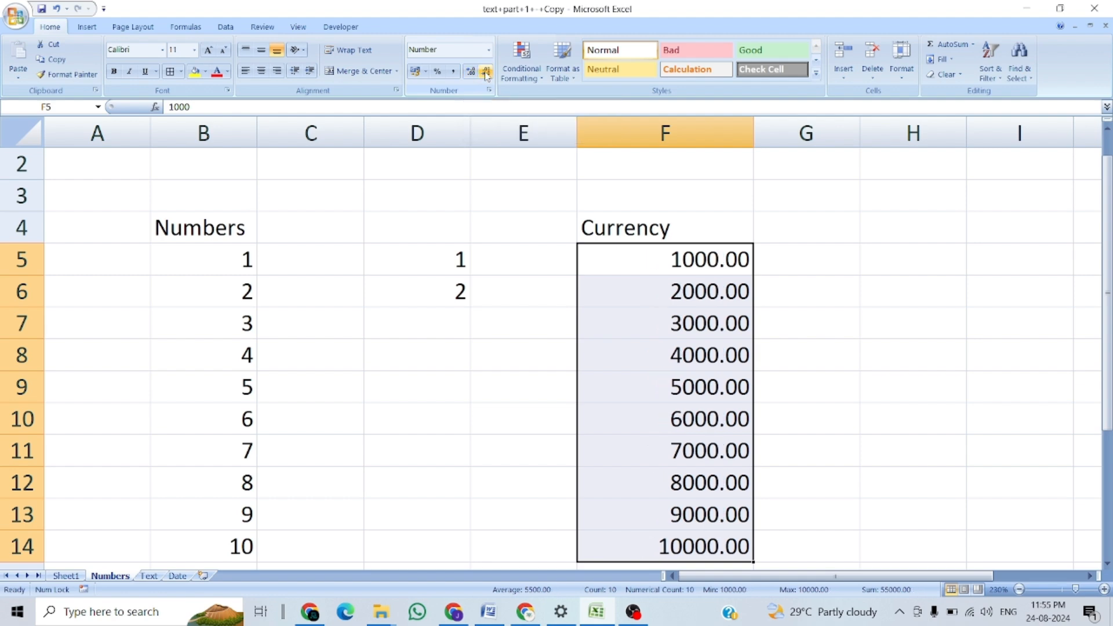
Apply the Comma Style to F5:F14 and enter 120000000 in cell F5
left_click(454, 72)
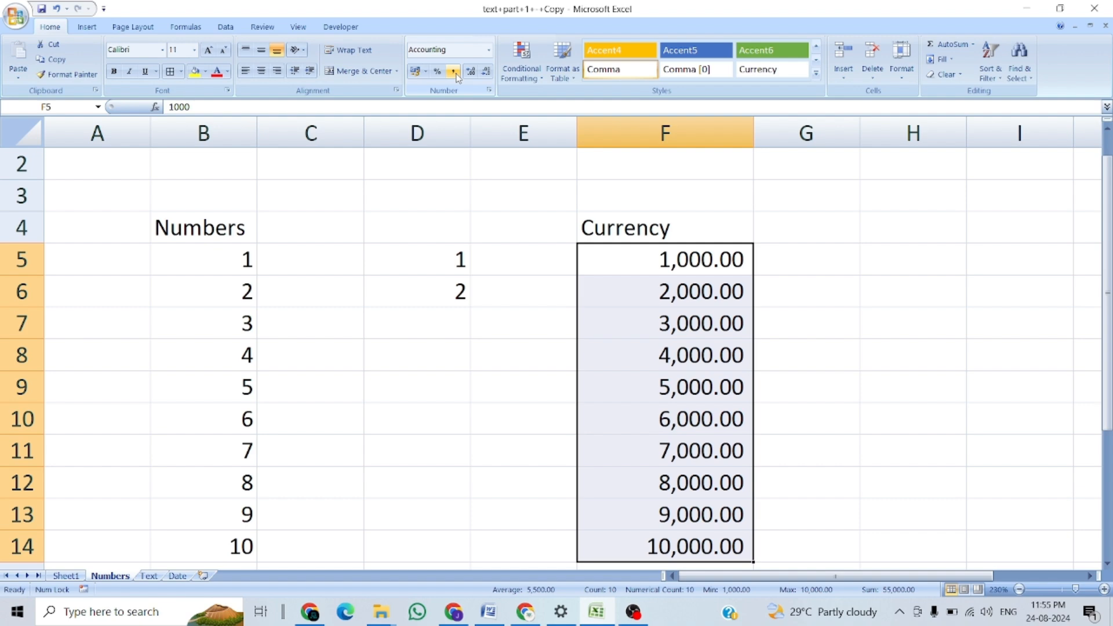
left_click(652, 261)
type("120000000")
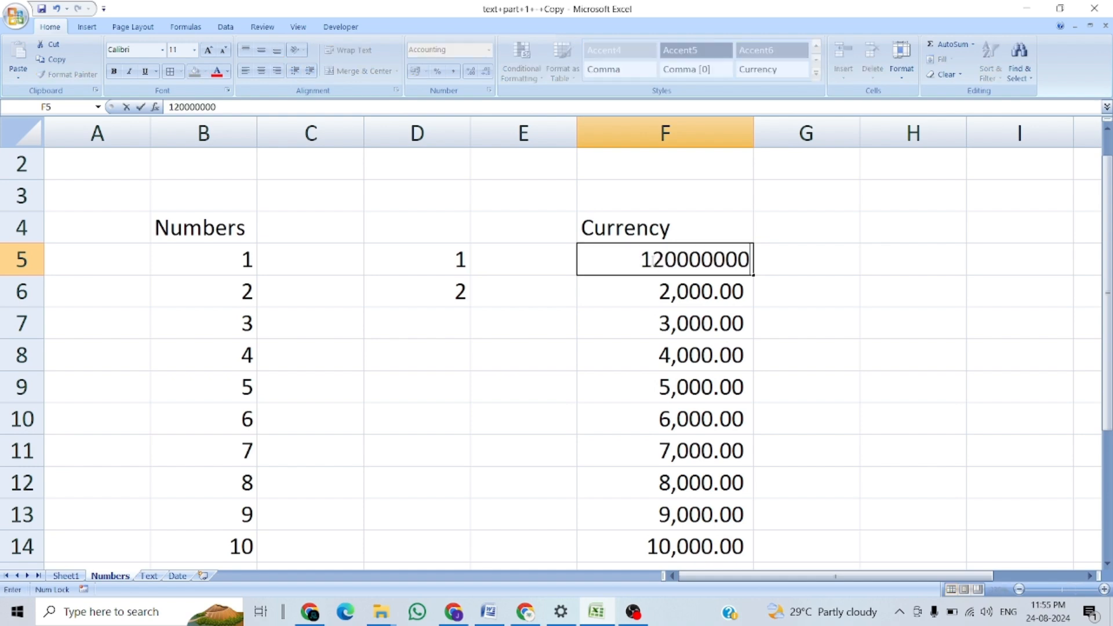
key("Return")
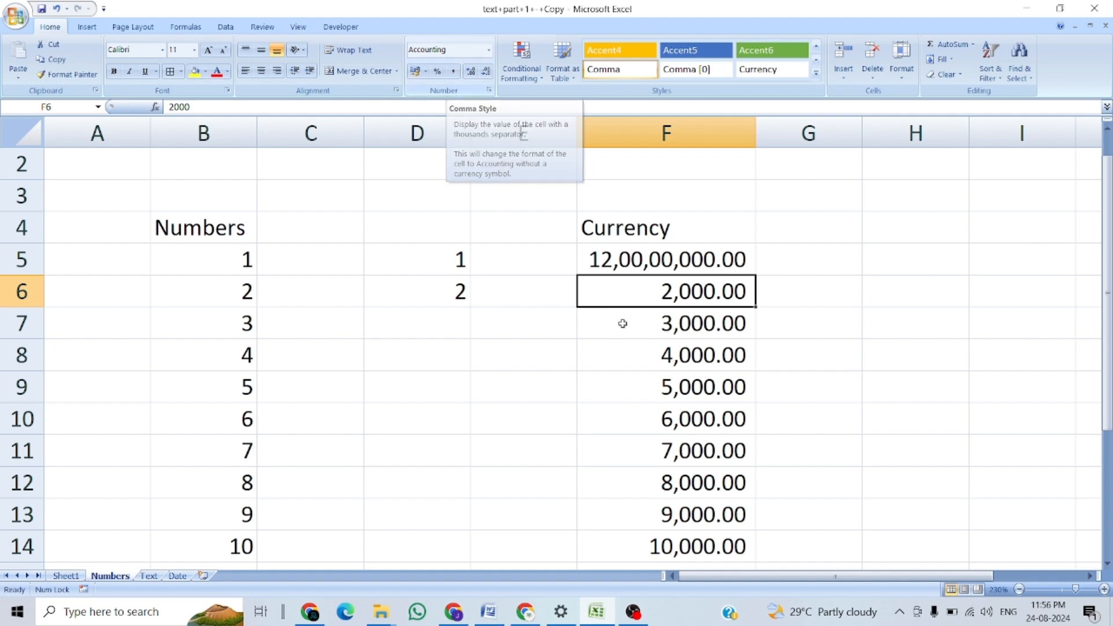
left_click(675, 261)
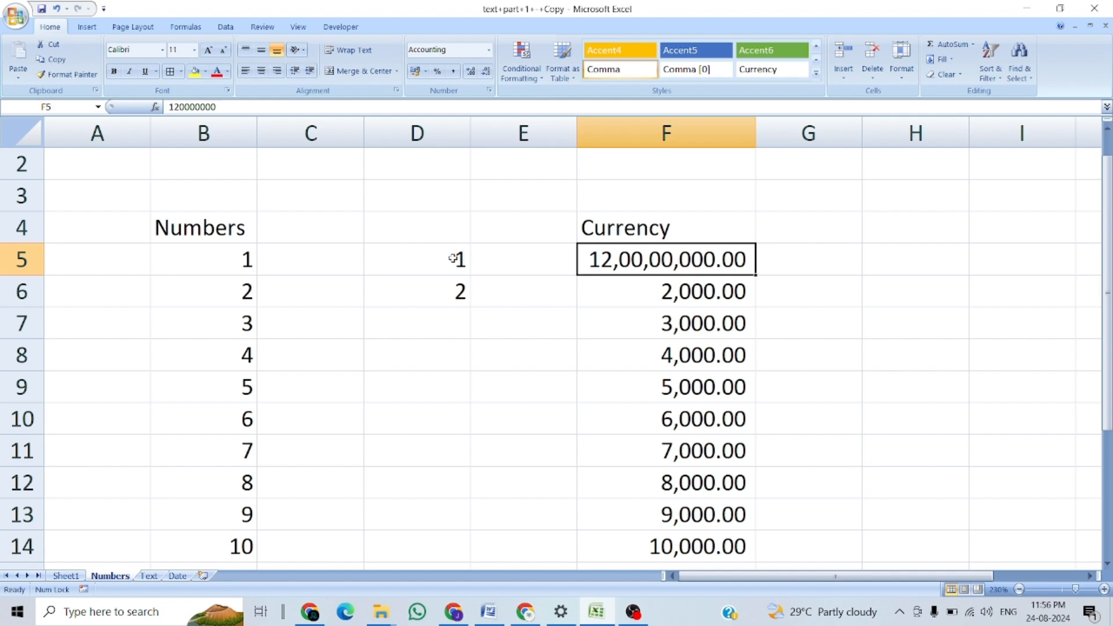
Format cell D5 as Number with zero decimal places and negative numbers in red without a minus sign
left_click(454, 258)
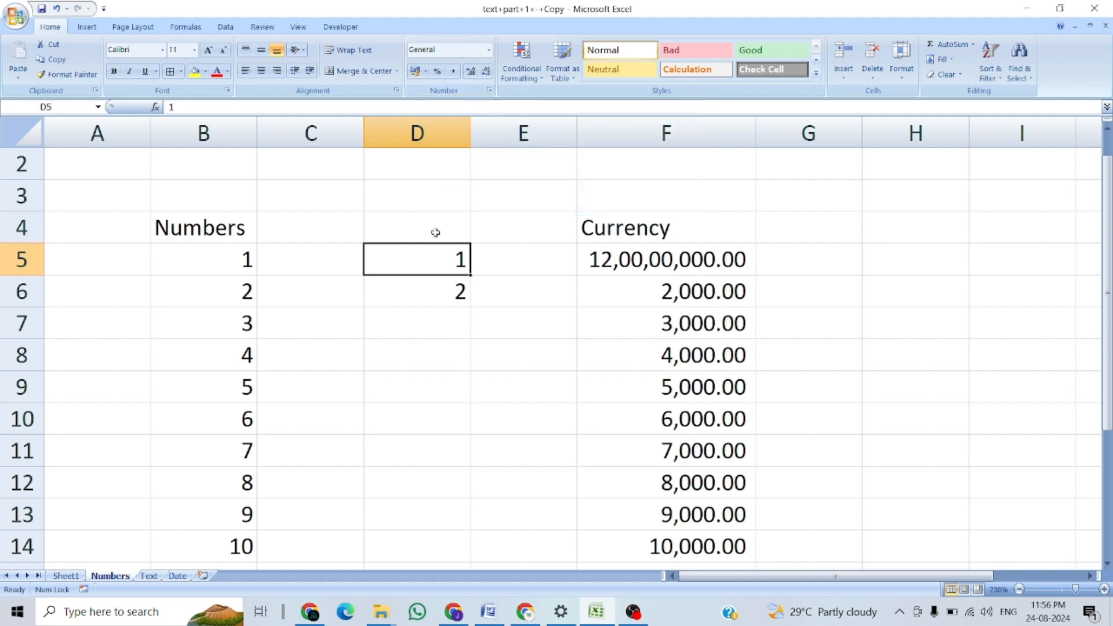
key("ctrl+1")
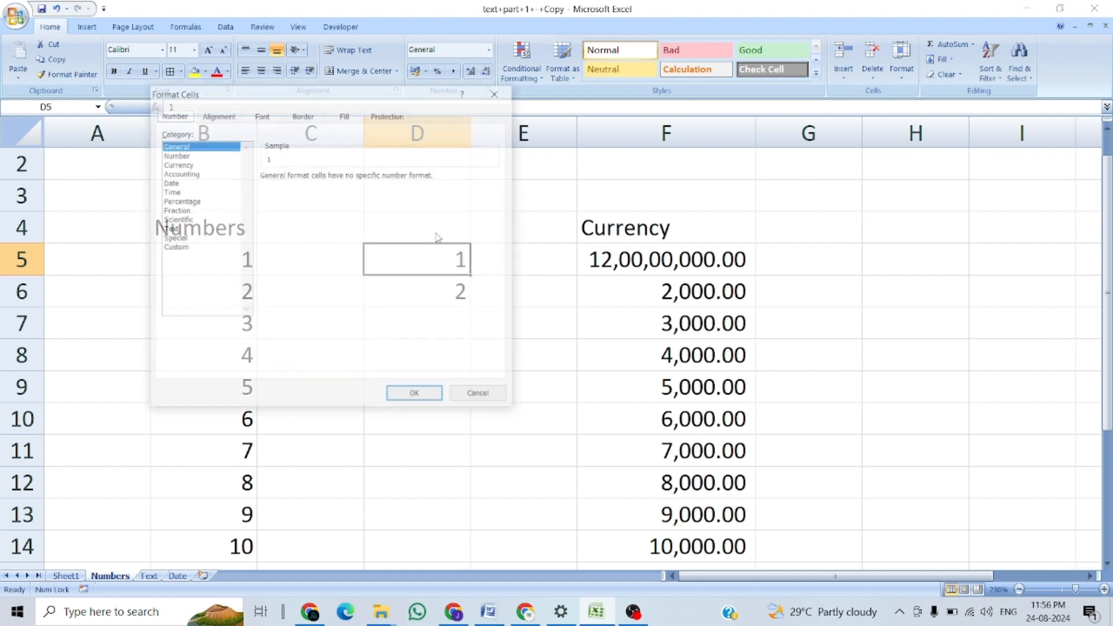
left_click_drag(293, 99, 718, 104)
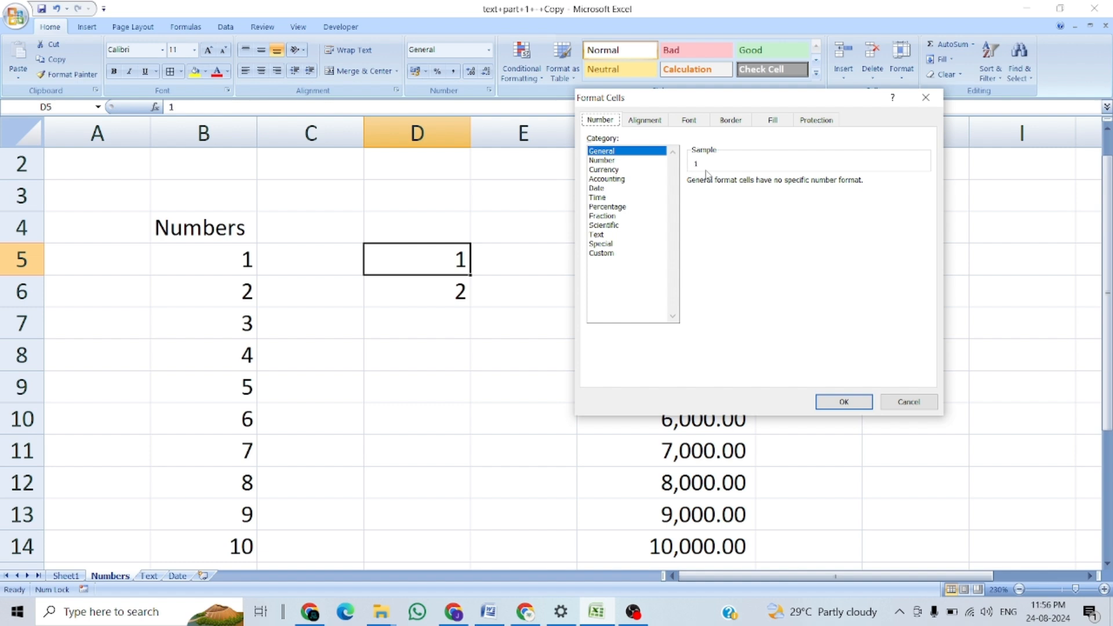
left_click(600, 161)
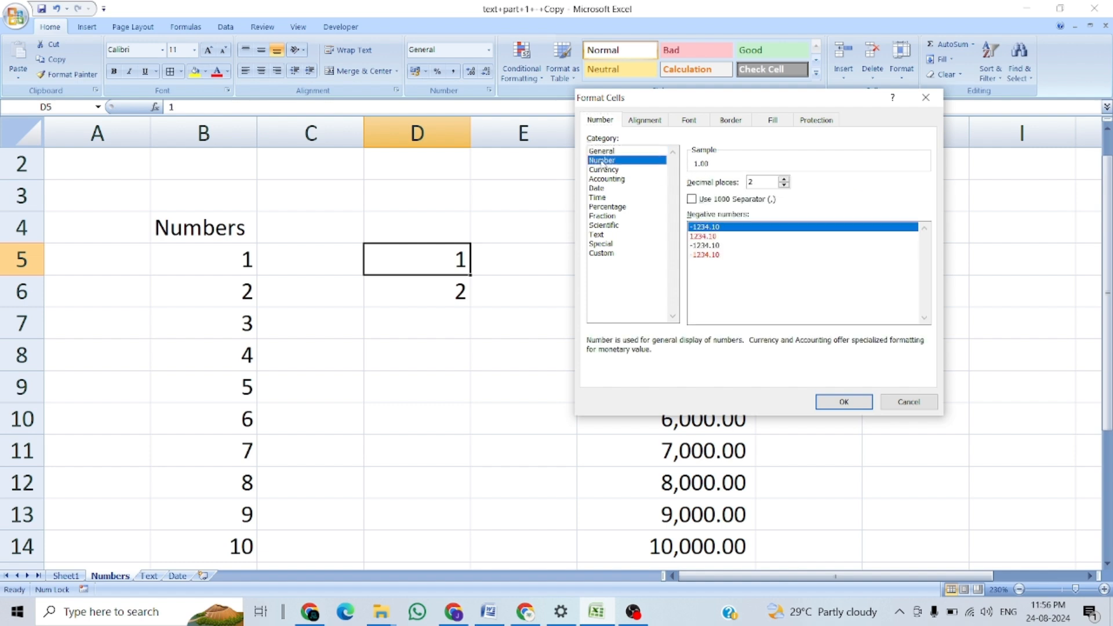
left_click(784, 185)
left_click(784, 185)
left_click(709, 236)
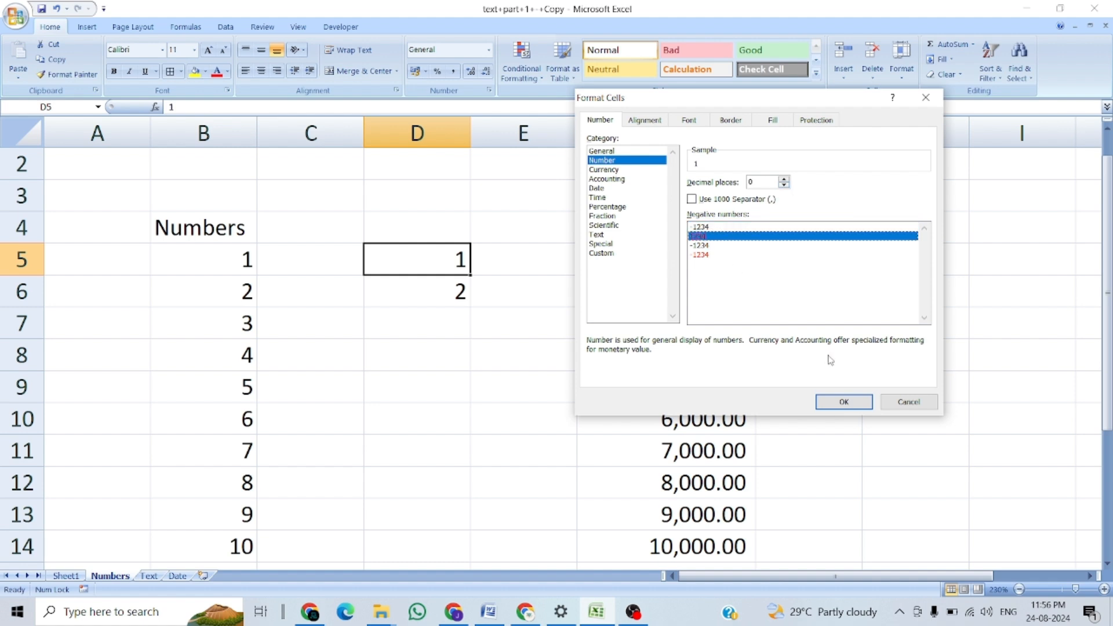
left_click(845, 402)
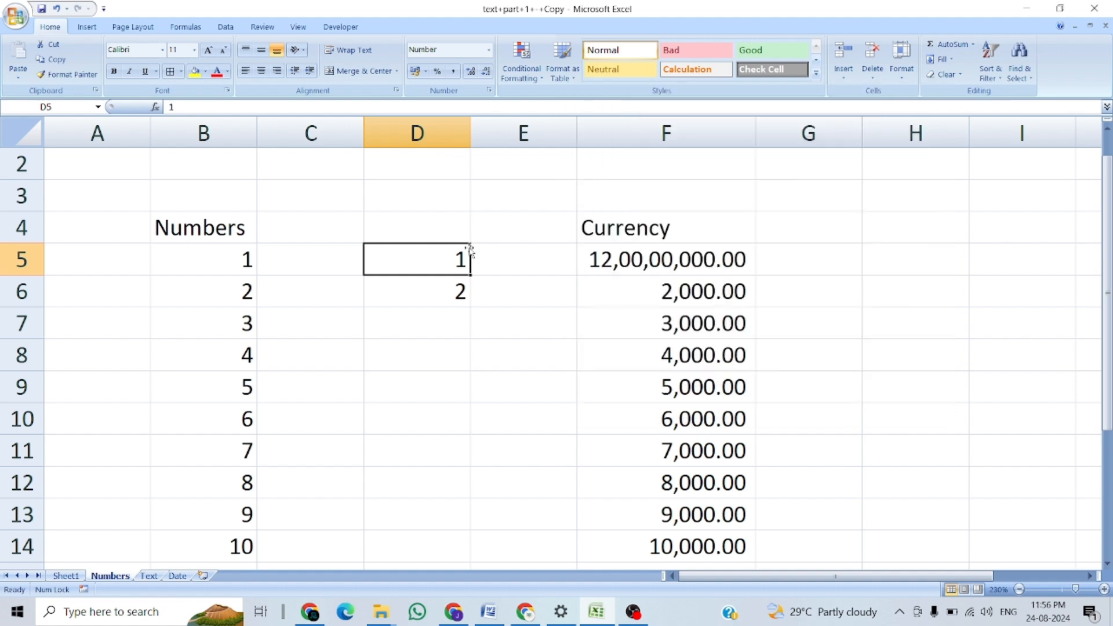
Replace the value in cell D5 with 1200 and select that cell again
type("1200")
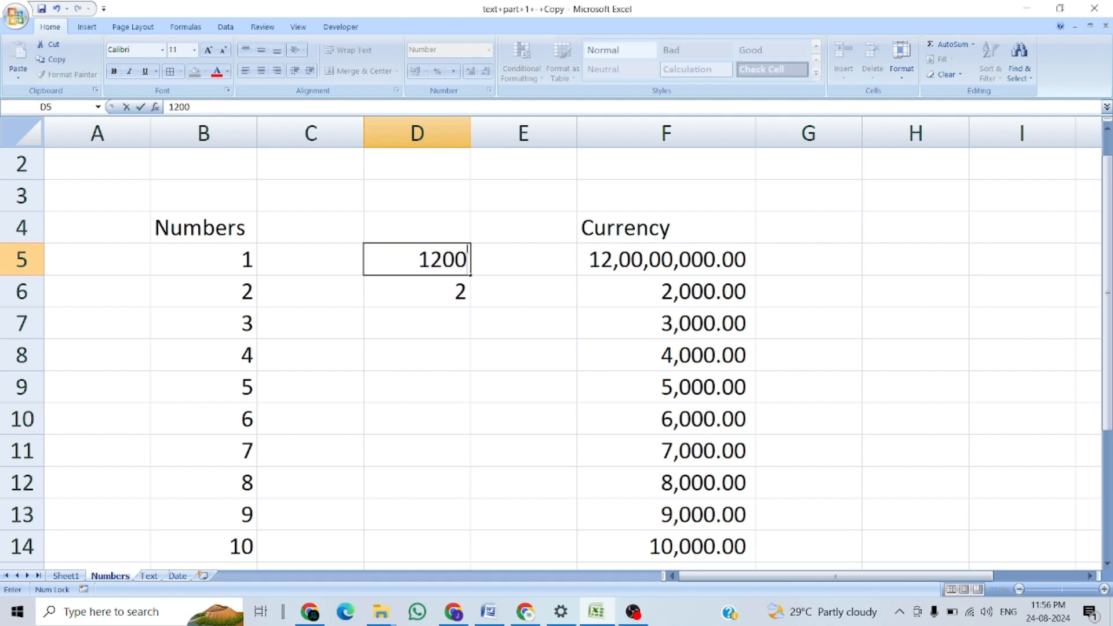
key("Return")
left_click(466, 249)
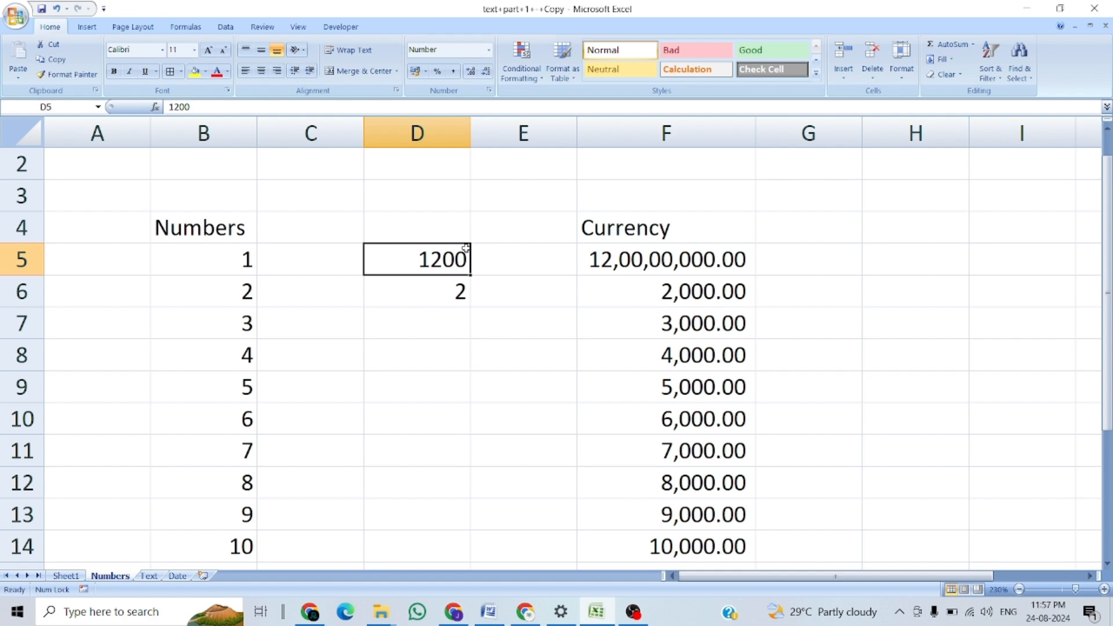
key("Left")
key("Left")
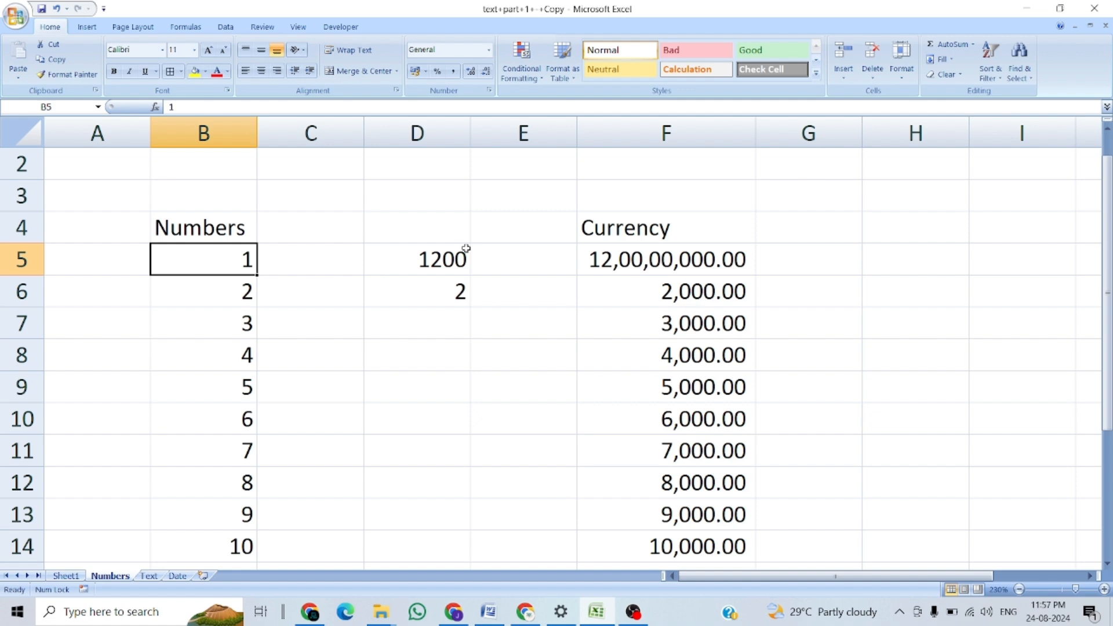
key("Down")
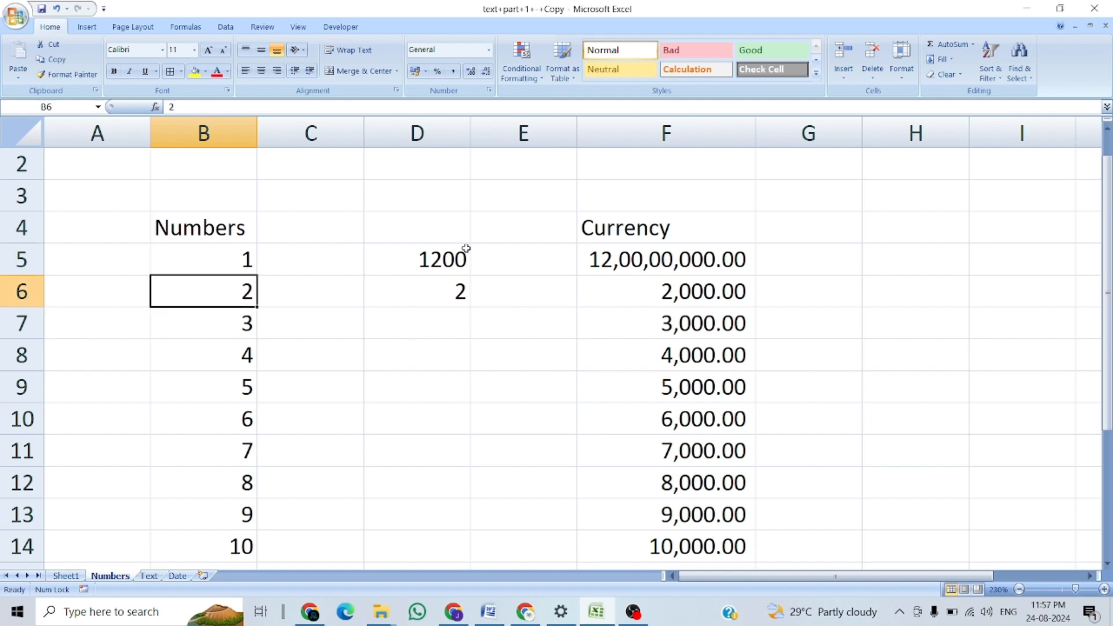
key("Up")
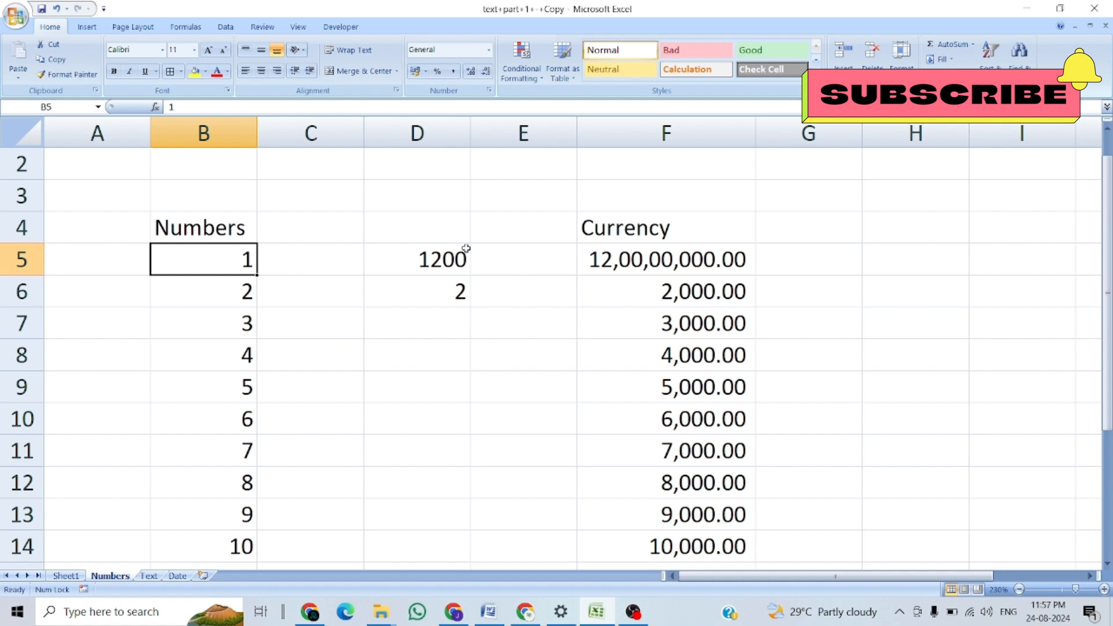
key("ctrl+Down")
key("Down")
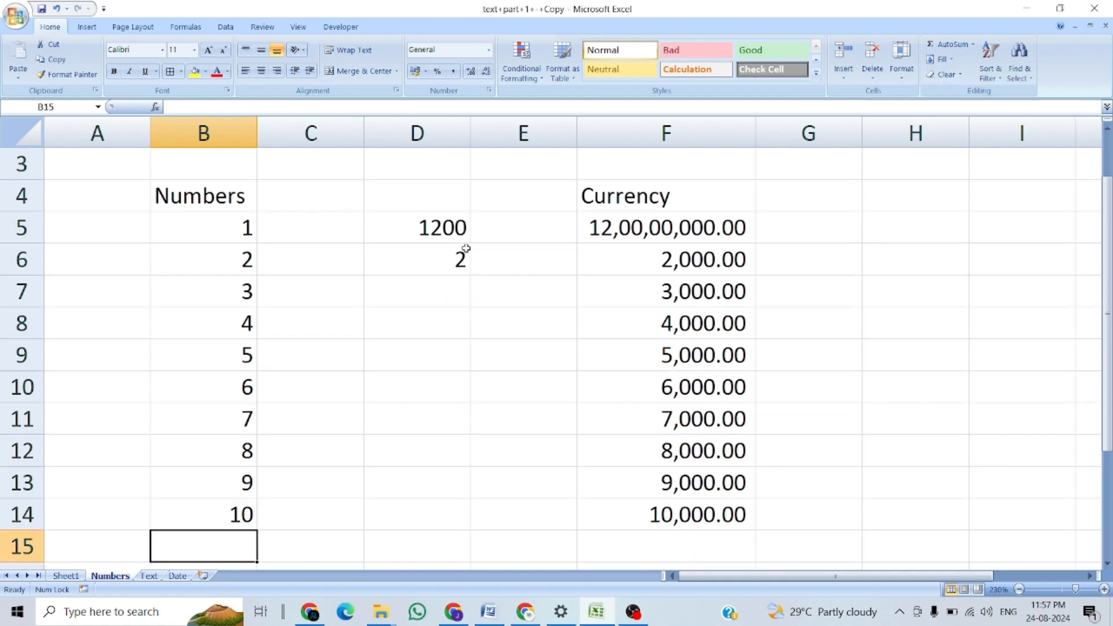
key("Up")
key("ctrl+Up")
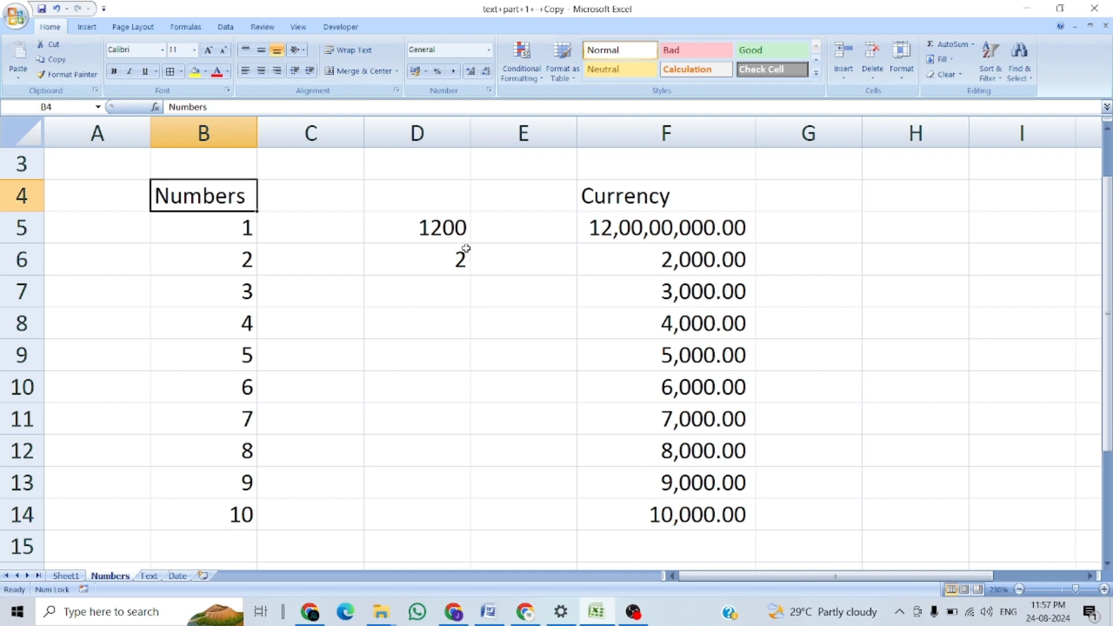
Switch to the Text sheet and enter four first names under the Name heading in B2:B5
left_click(149, 576)
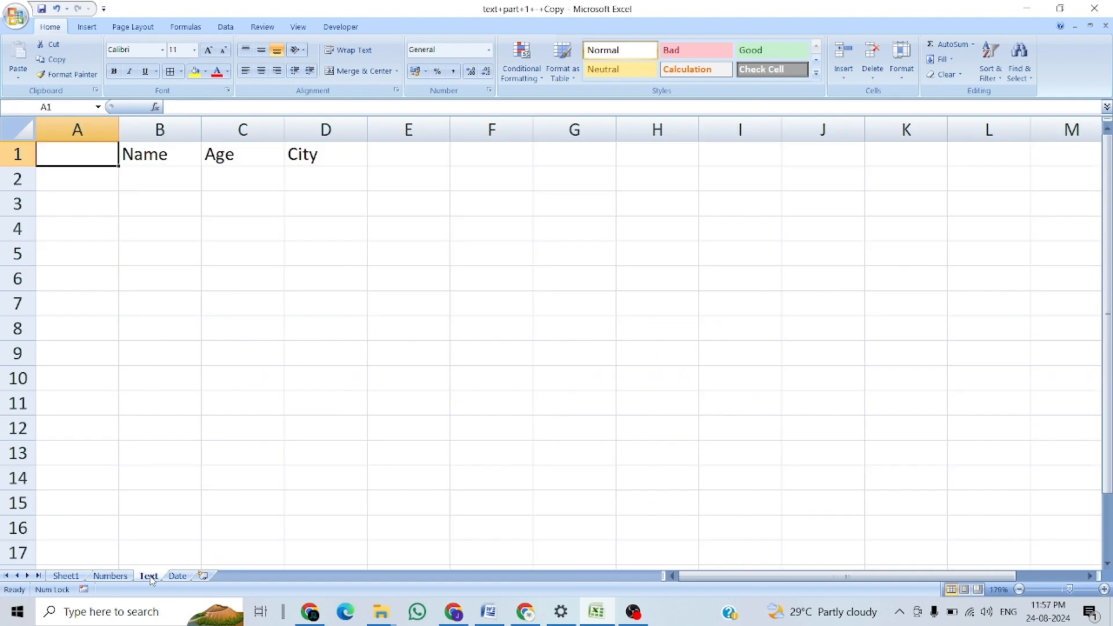
left_click(147, 168)
type("Sonu")
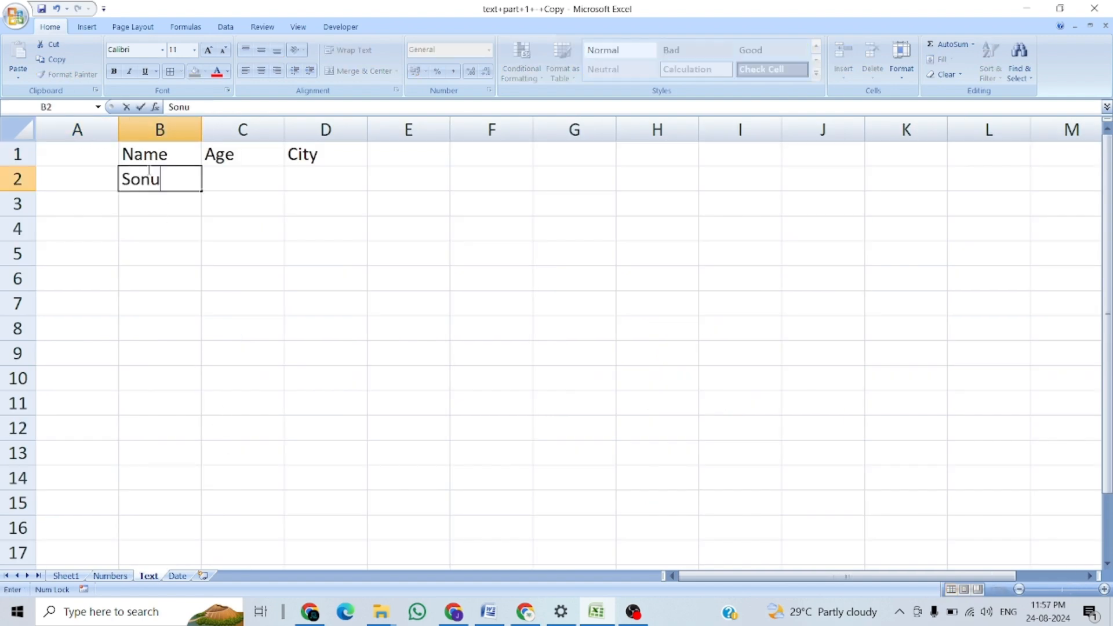
key("Return")
type("Monu")
key("Return")
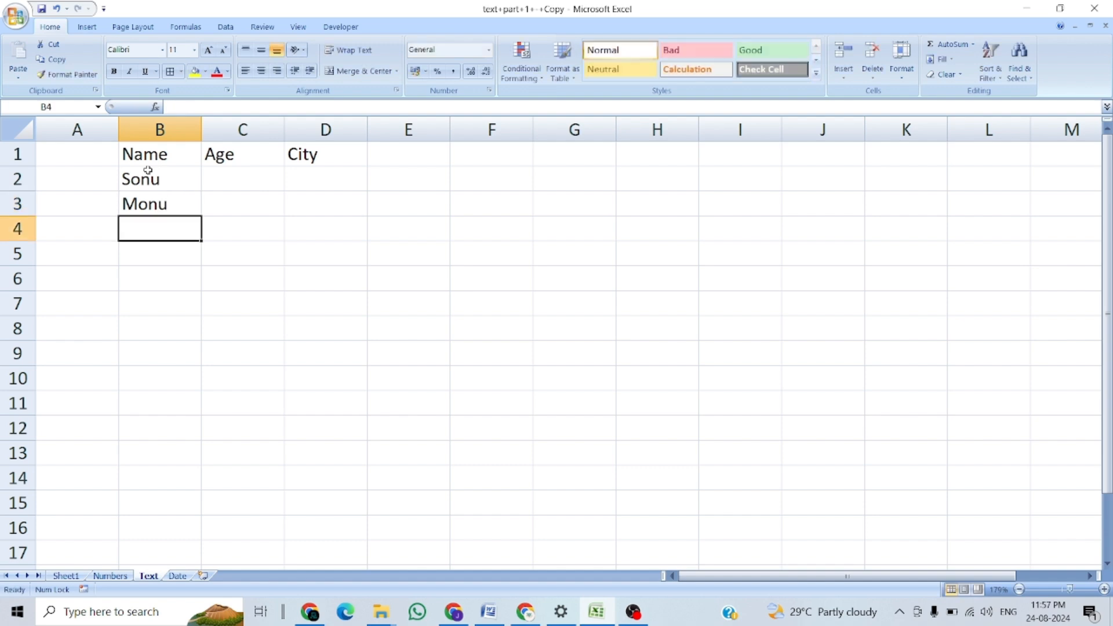
type("Jogendra")
key("Return")
type("Raja")
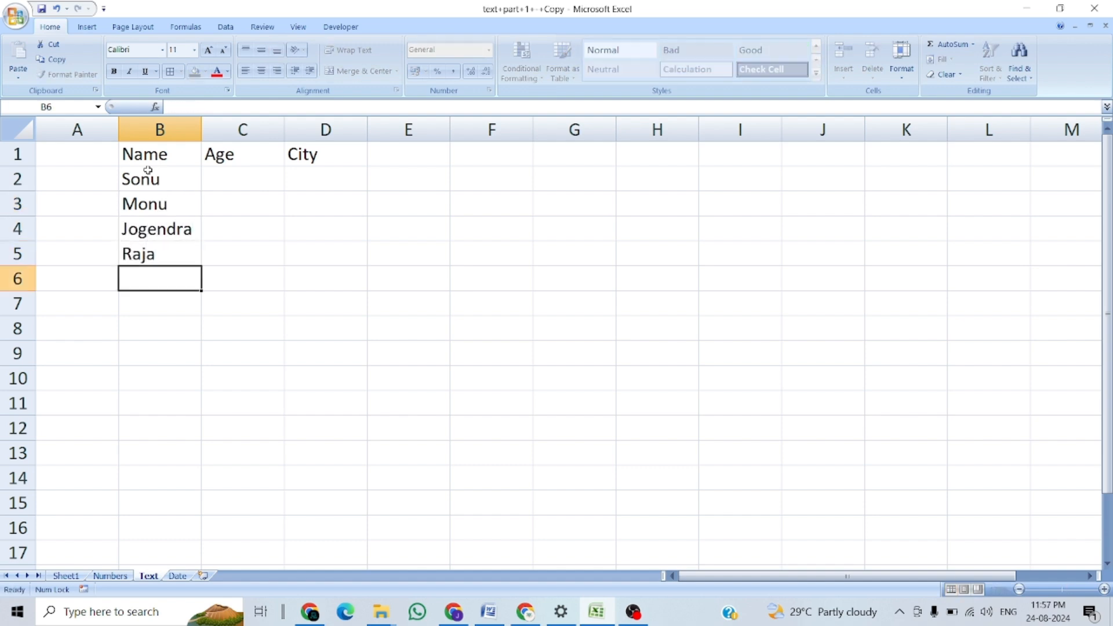
key("Return")
Enter the ages 30, 40, 50 and 60 in cells C2:C5
key("Up")
key("Up")
key("Up")
key("Up")
key("Up")
key("Right")
key("Down")
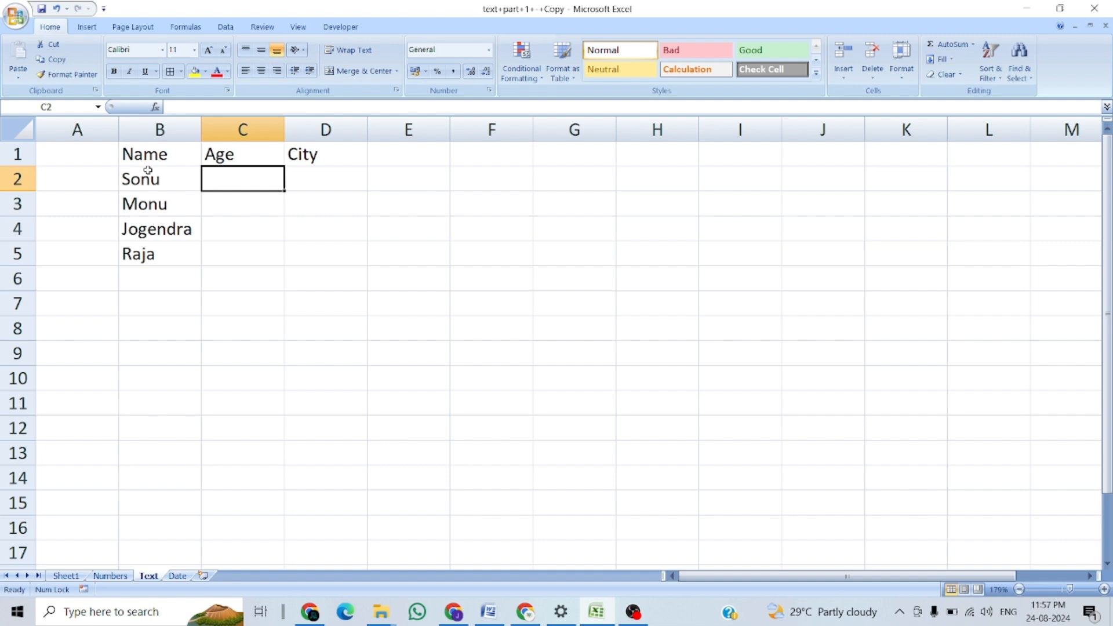
type("30")
key("Return")
type("40")
key("Return")
type("50")
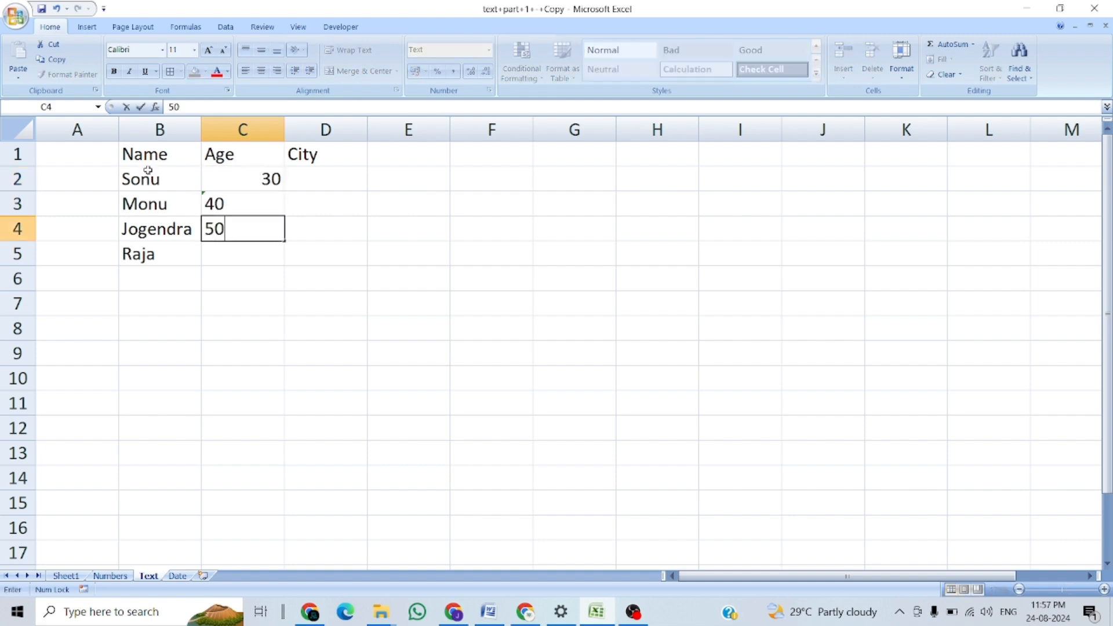
key("Return")
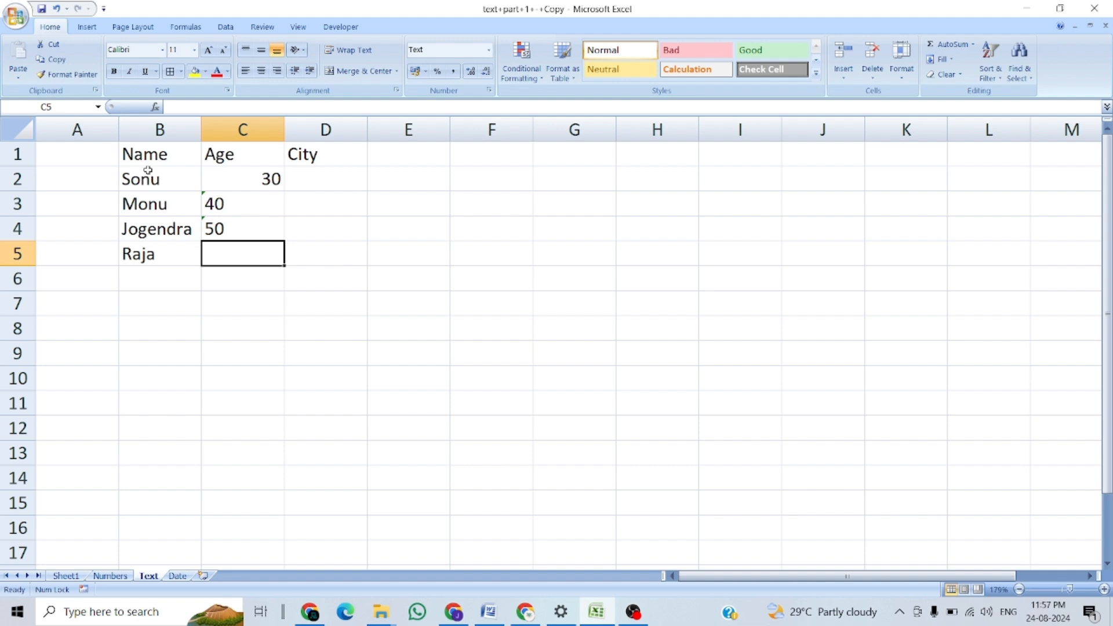
type("60")
key("Return")
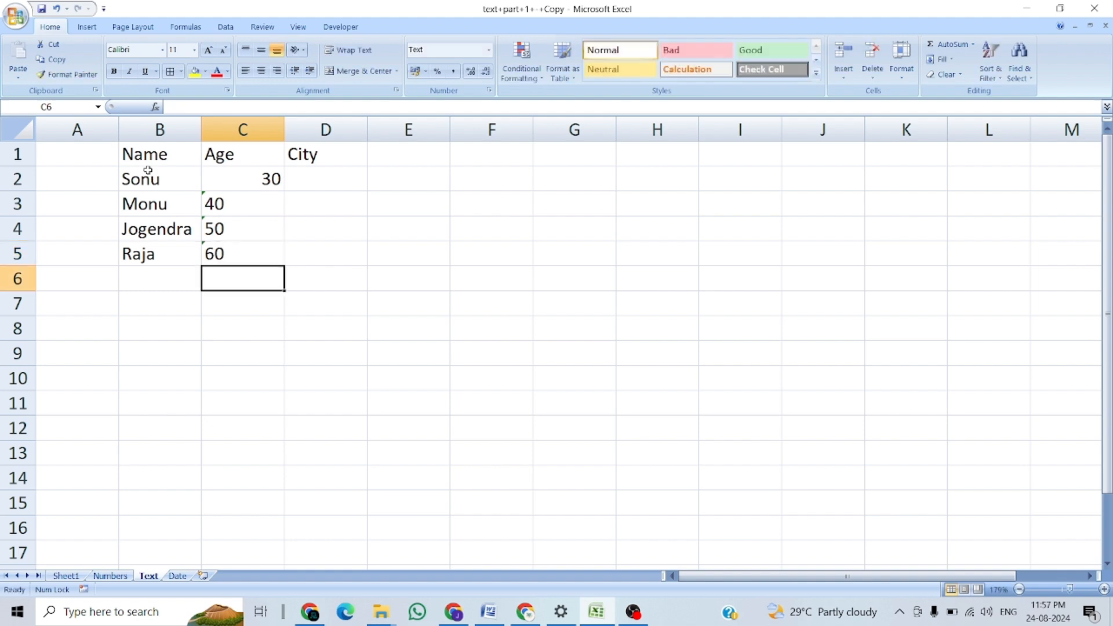
Delete cells C3:C5 from the Age column, leaving the first age in place
key("Up")
key("Up")
key("Up")
key("shift+Down")
key("shift+Down")
key("shift+Down")
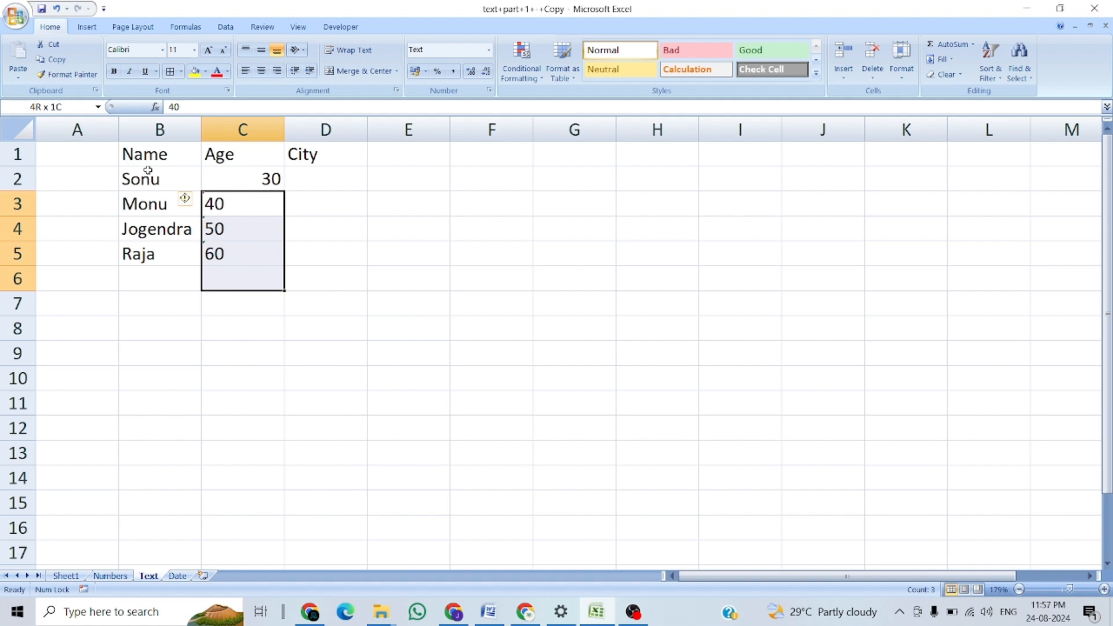
key("shift+Up")
key("ctrl+minus")
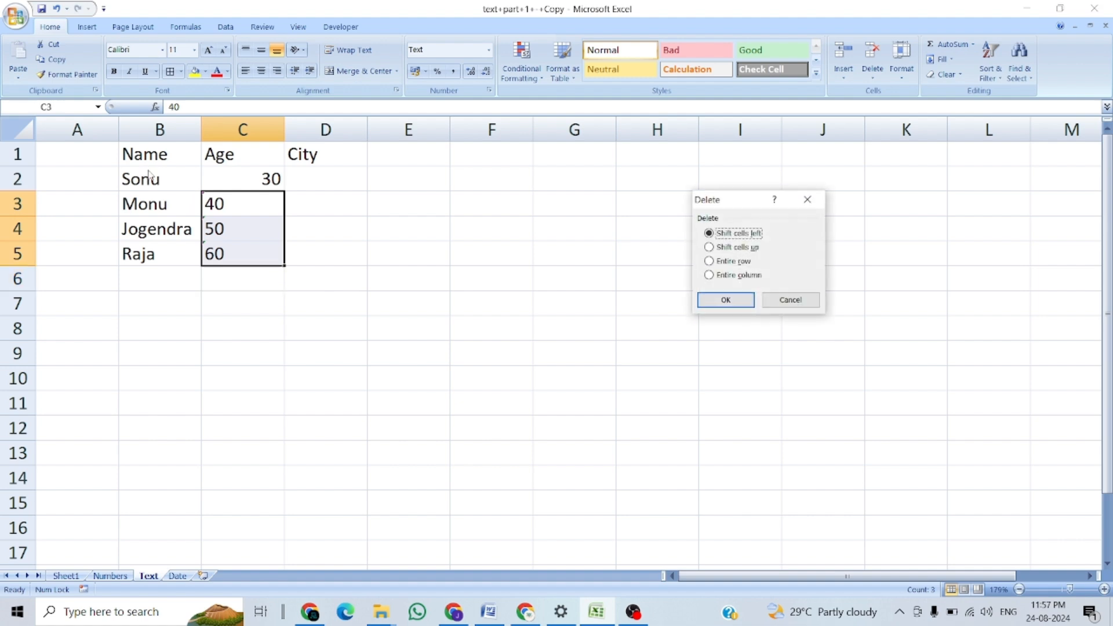
key("Up")
key("Return")
Fill the age 30 down from C2 through C5
key("Up")
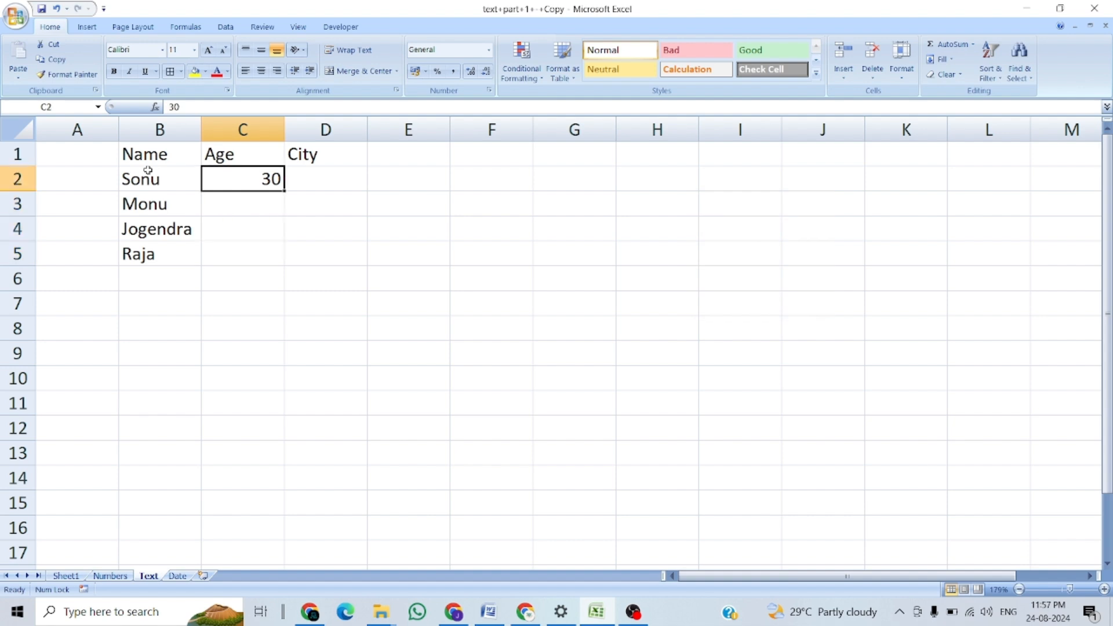
key("shift+Down")
key("shift+Down")
key("shift+Down")
key("ctrl+d")
key("Down")
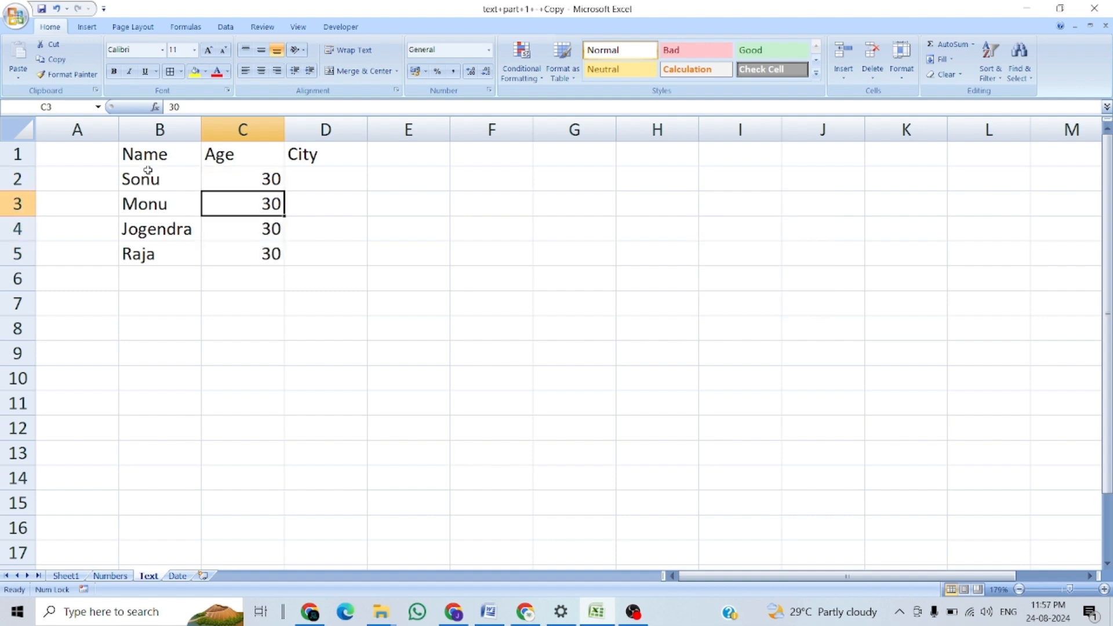
Enter noida as the first city in D2 and fill it down through D5
key("Up")
key("Up")
key("Right")
key("Down")
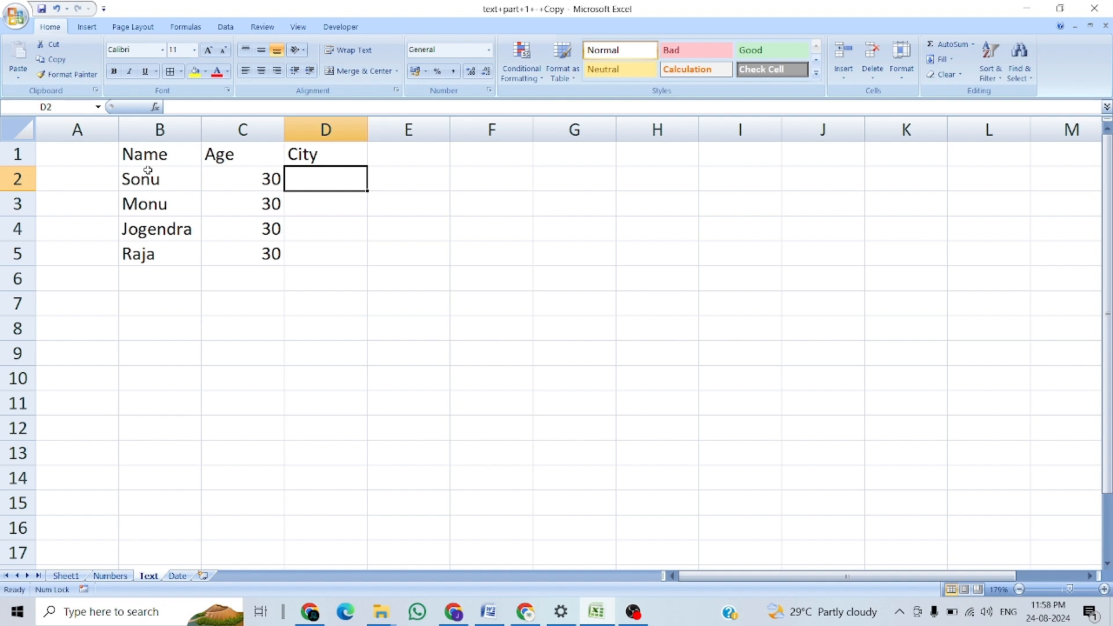
type("noida")
key("Return")
key("Up")
key("shift+Down")
key("shift+Down")
key("shift+Down")
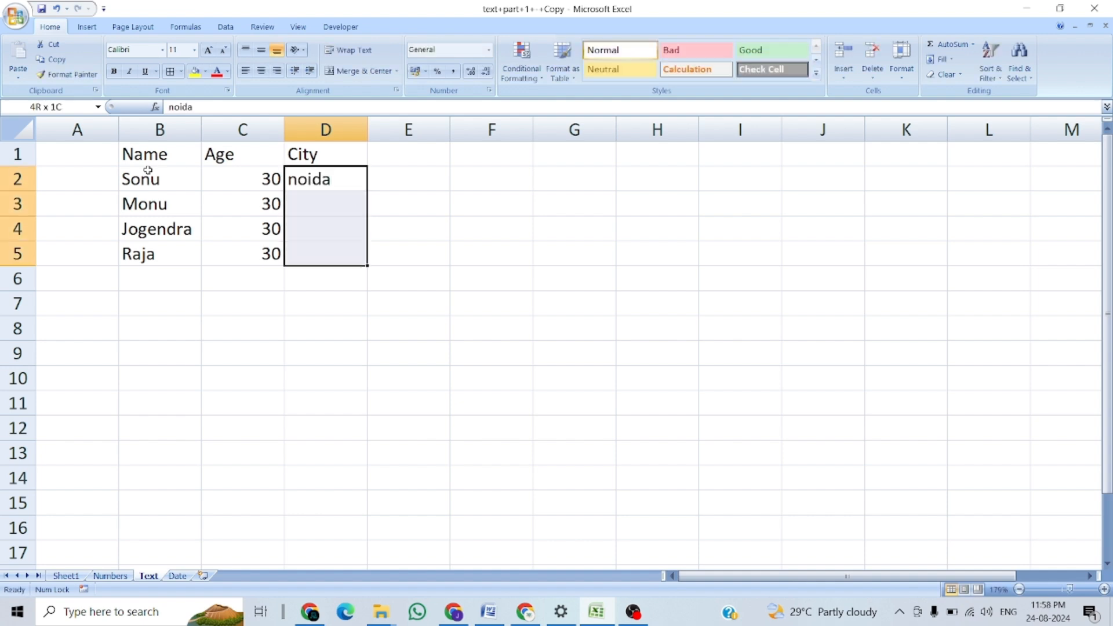
key("ctrl+d")
key("Down")
key("Up")
key("Up")
key("Left")
key("Left")
key("shift+Right")
key("shift+Right")
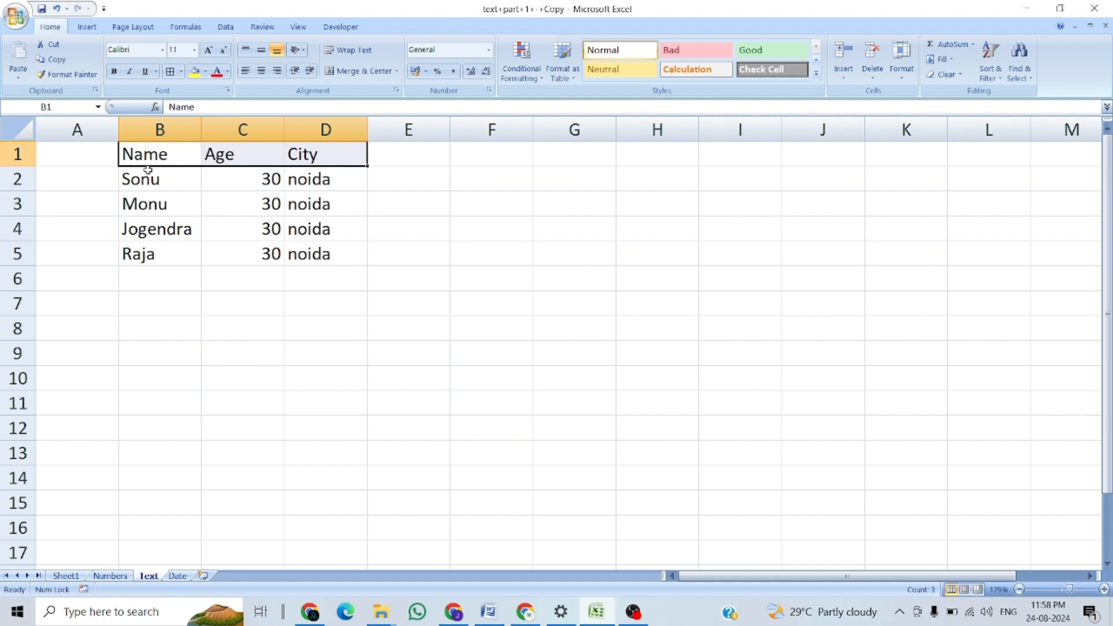
key("Down")
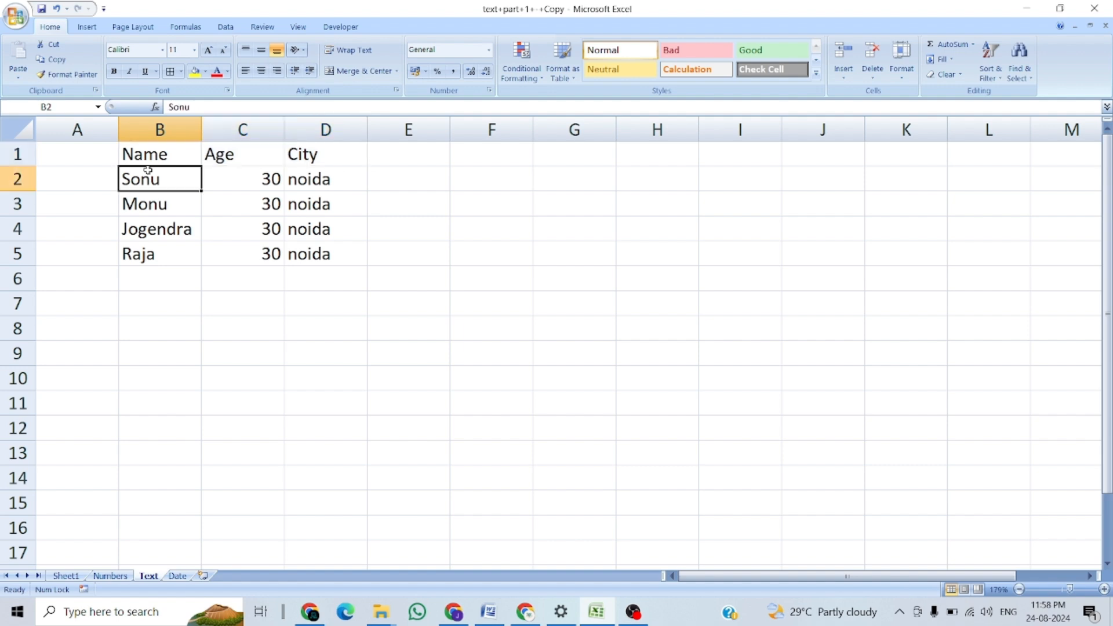
key("Up")
Format the first name in cell B2 with the Text category
key("Down")
key("ctrl+1")
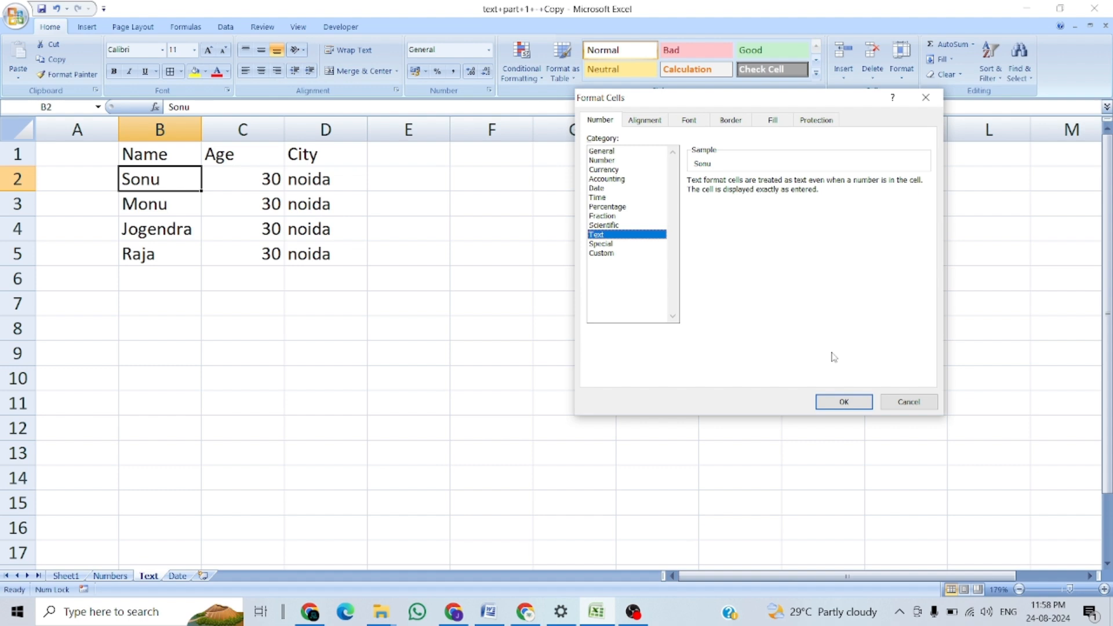
left_click(839, 403)
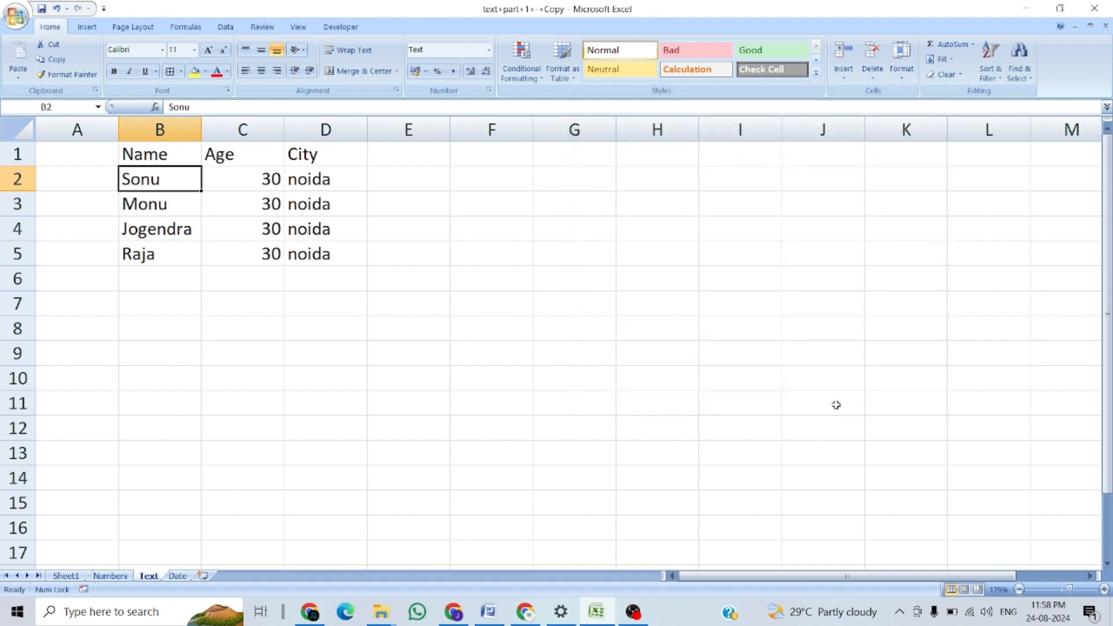
Format the age in cell C2 as Number with zero decimal places
left_click(231, 181)
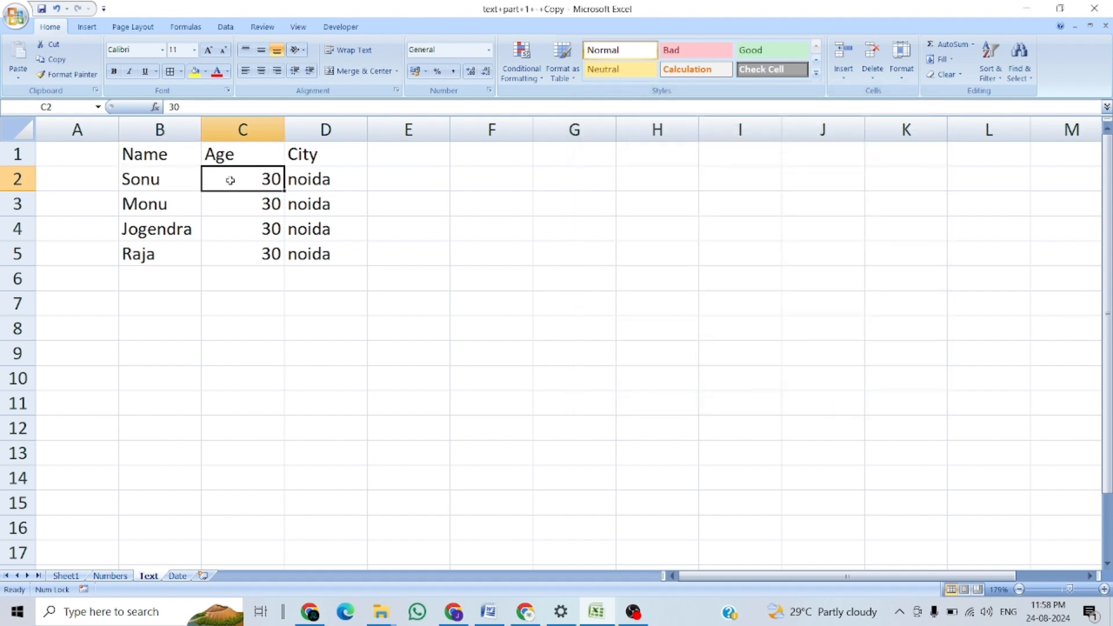
key("ctrl+1")
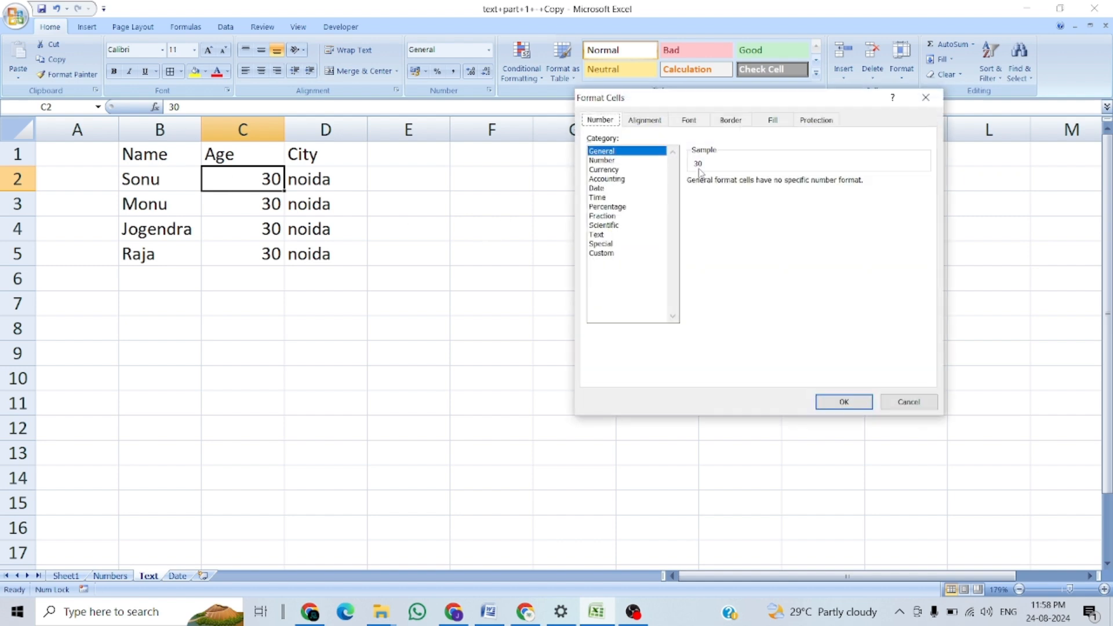
left_click(604, 162)
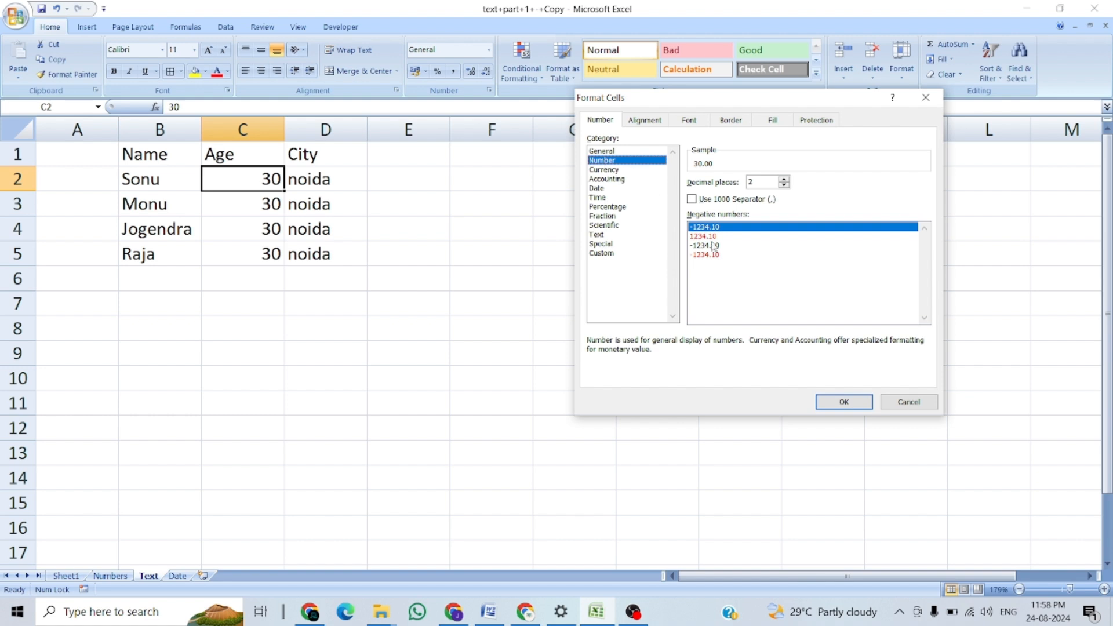
double_click(784, 185)
left_click(829, 404)
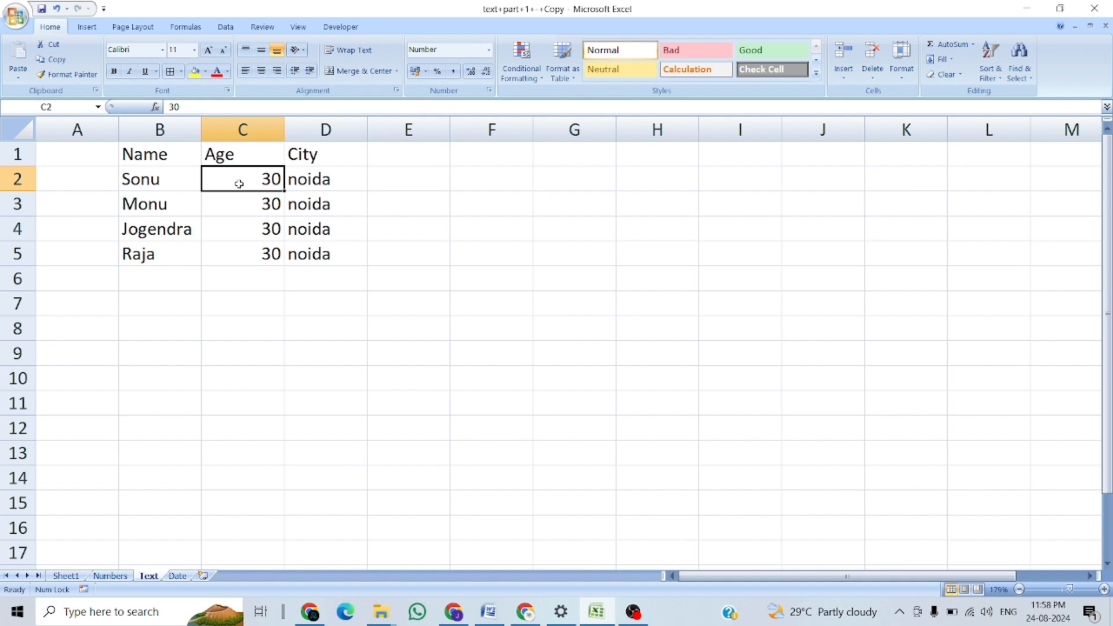
Check which number format category is set for cell C2 and for cell C3
key("ctrl+1")
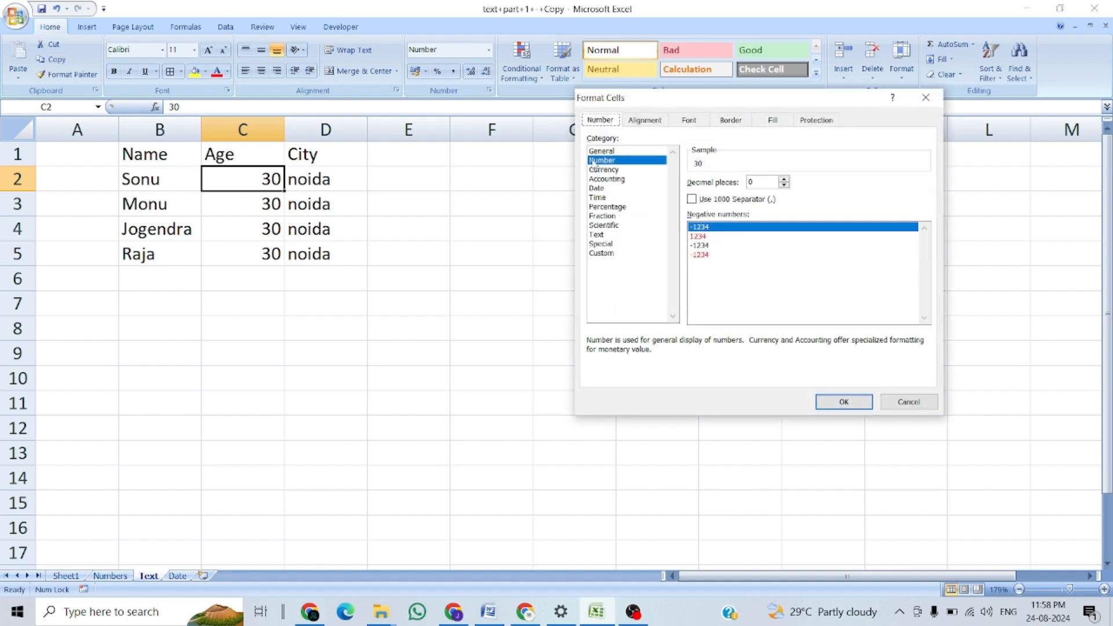
key("Return")
key("Down")
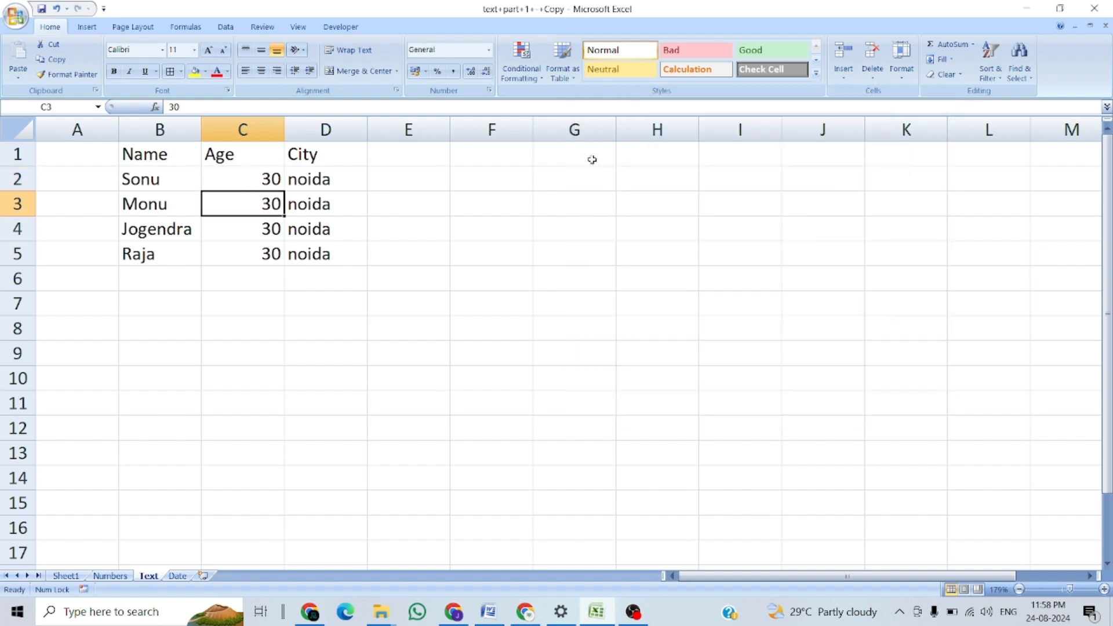
key("ctrl+1")
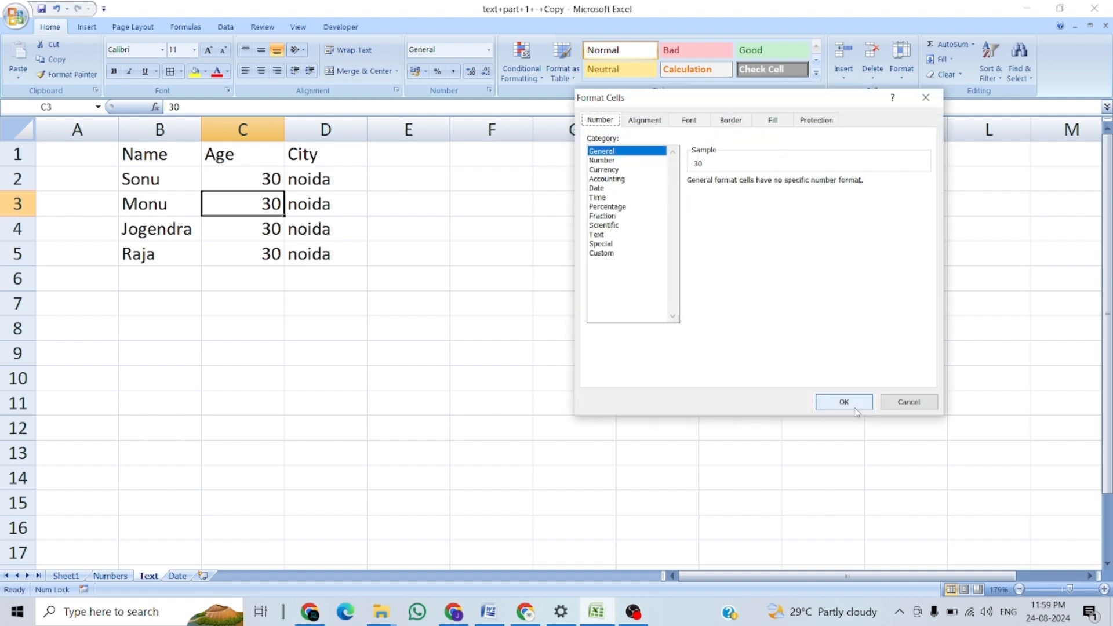
left_click(892, 406)
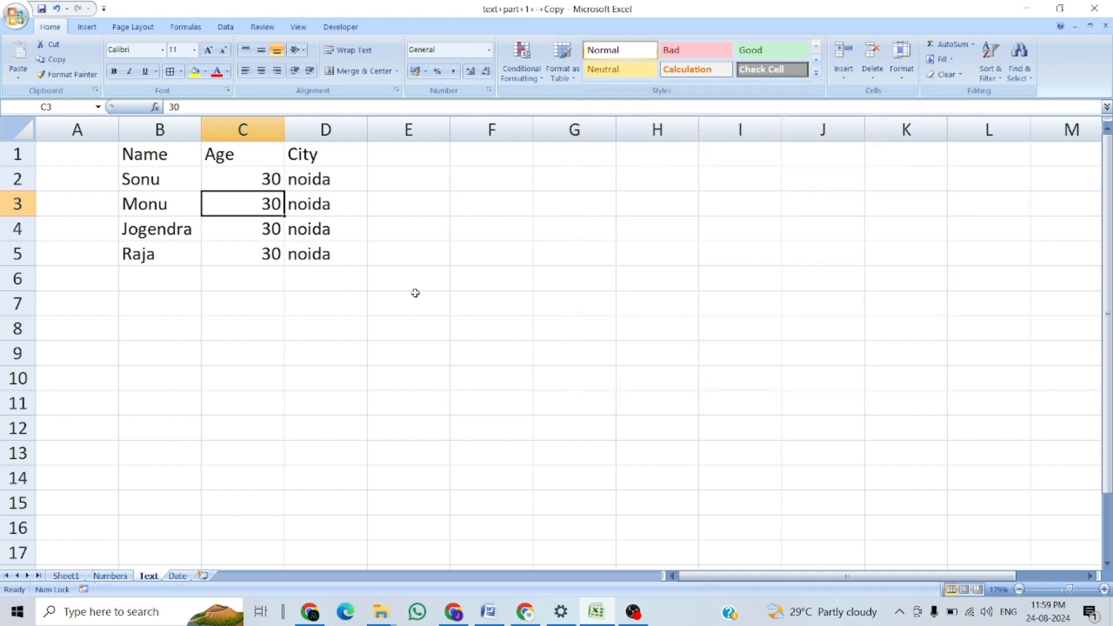
Copy the number format of cell C2 onto cells C3:C6 with the Format Painter
left_click(227, 180)
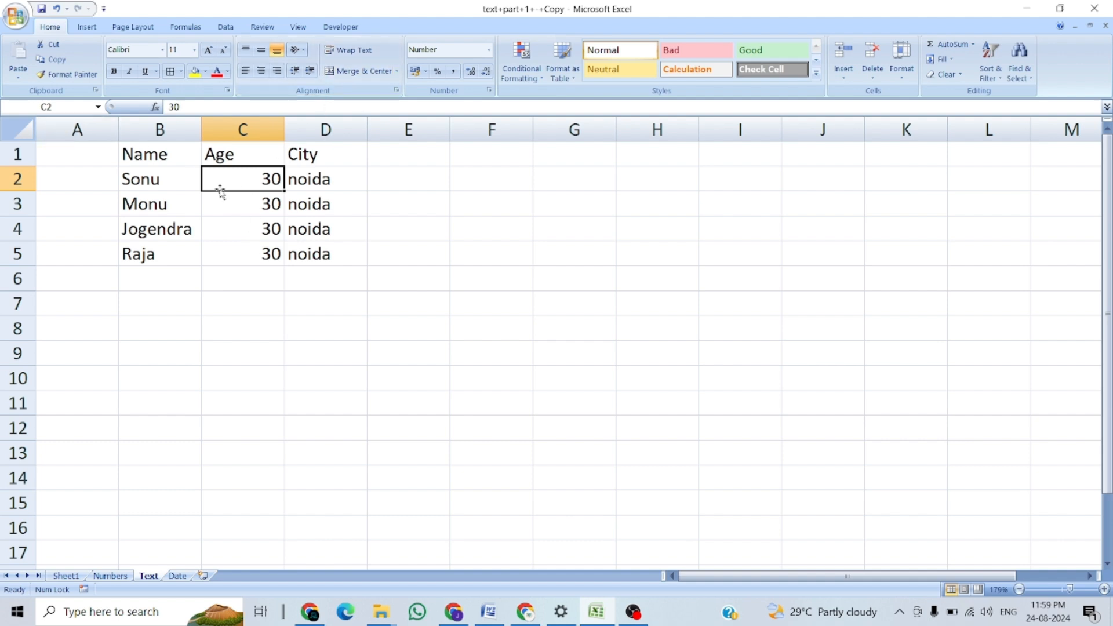
left_click(63, 80)
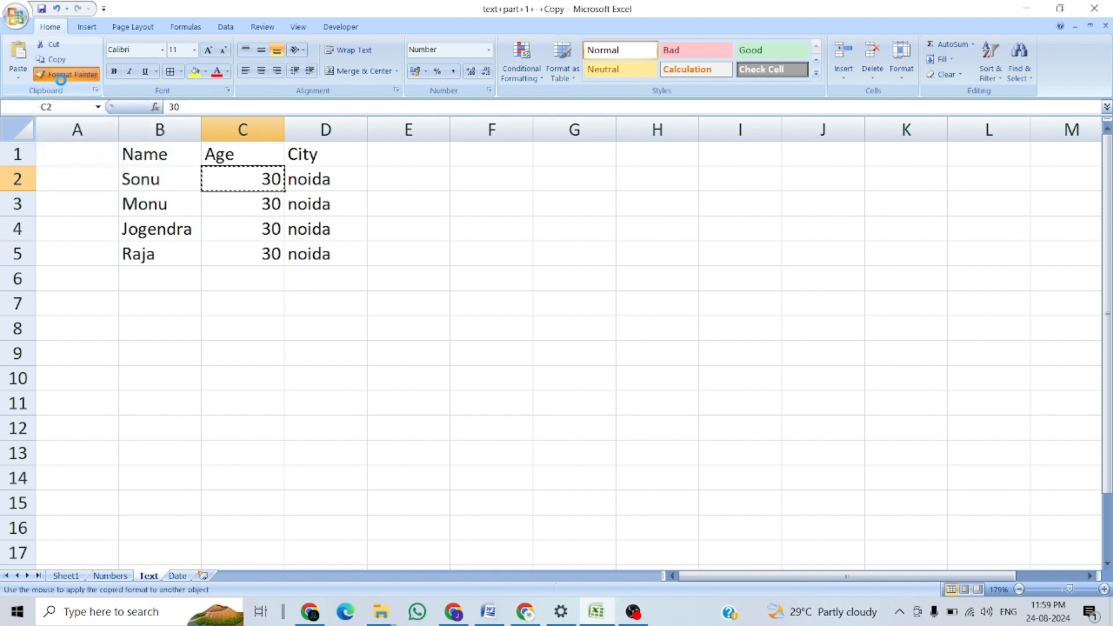
key("Down")
key("Down")
key("Down")
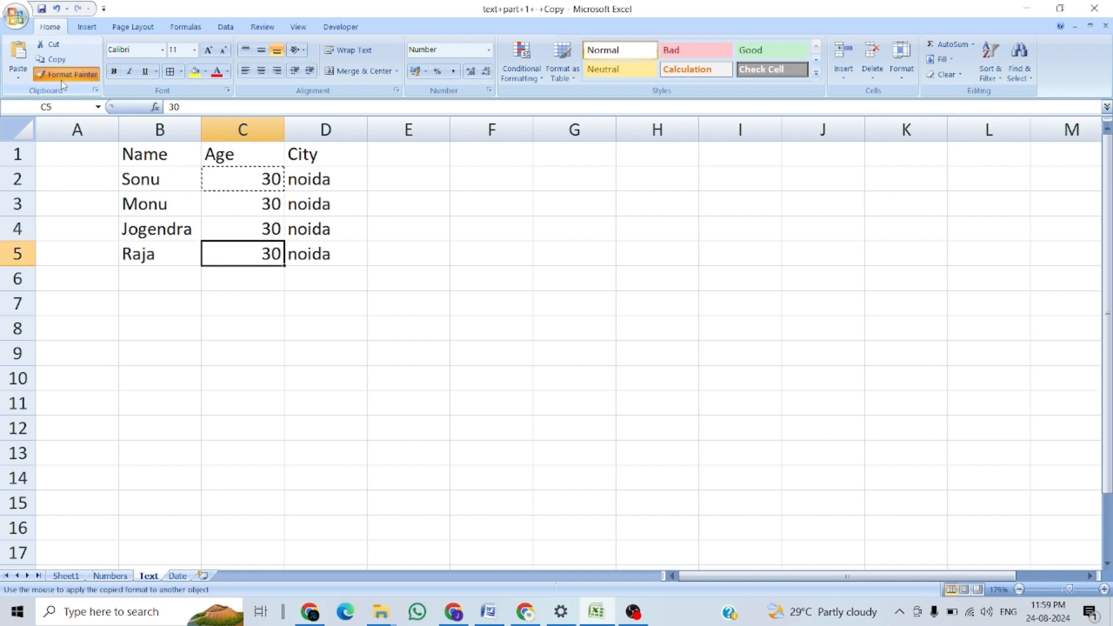
key("Down")
key("Escape")
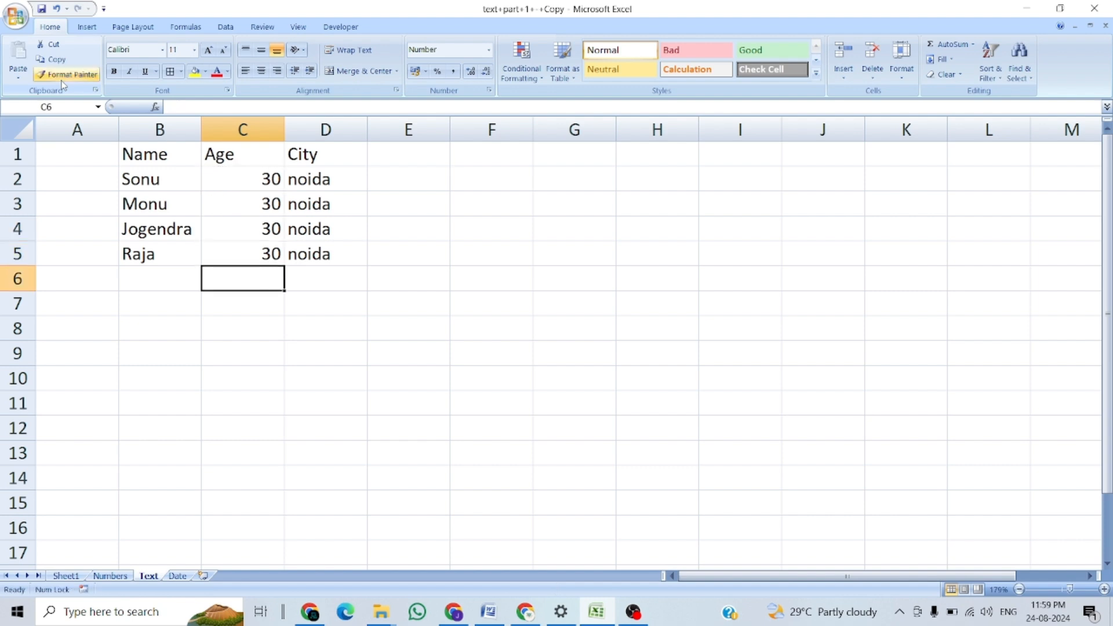
Check which number format category is set for the ages in cells C5, C4 and C3
key("Up")
key("ctrl+1")
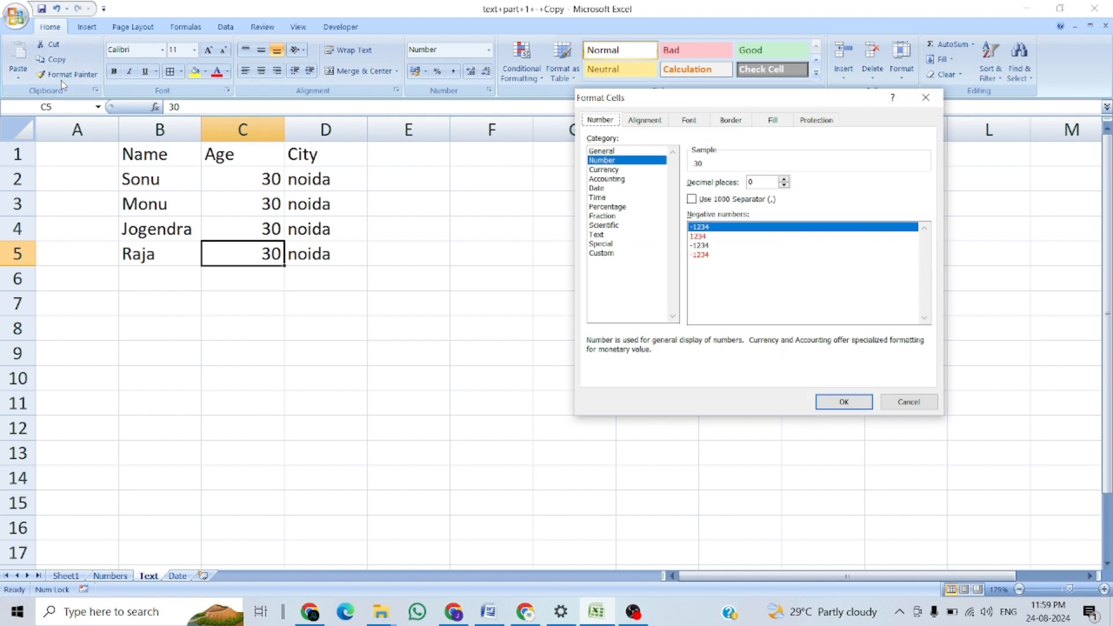
key("Escape")
key("Up")
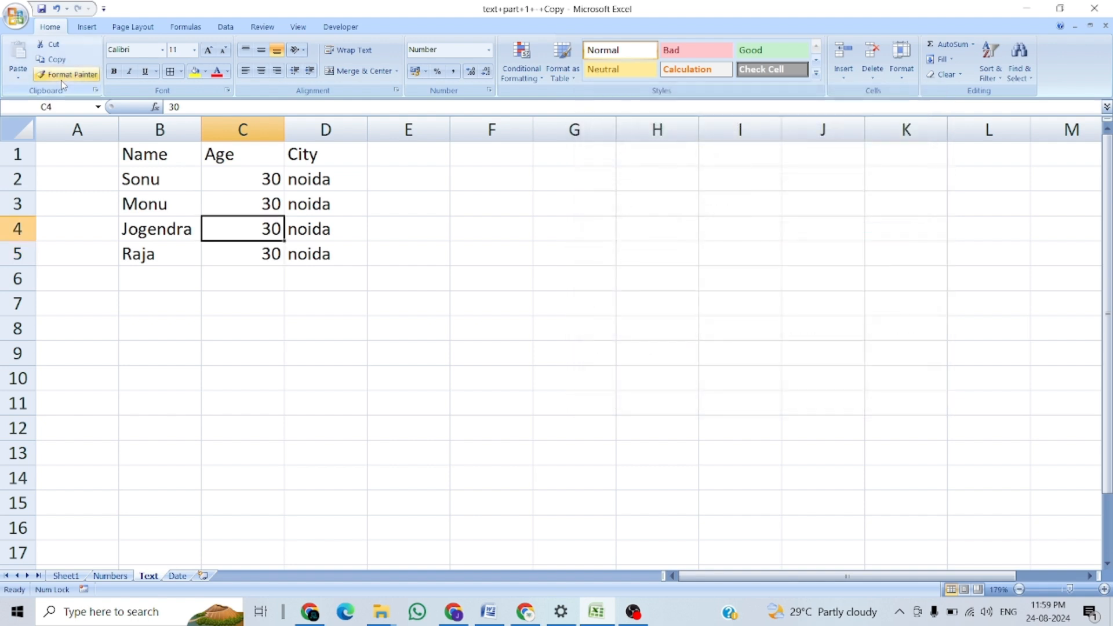
key("ctrl+1")
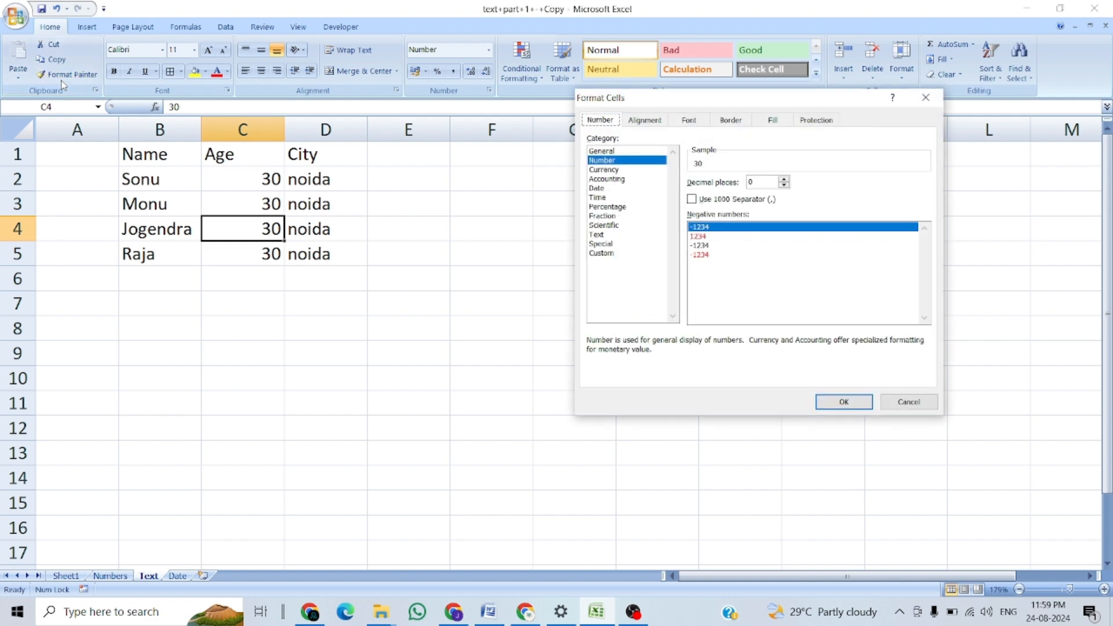
key("Escape")
key("Up")
key("ctrl+1")
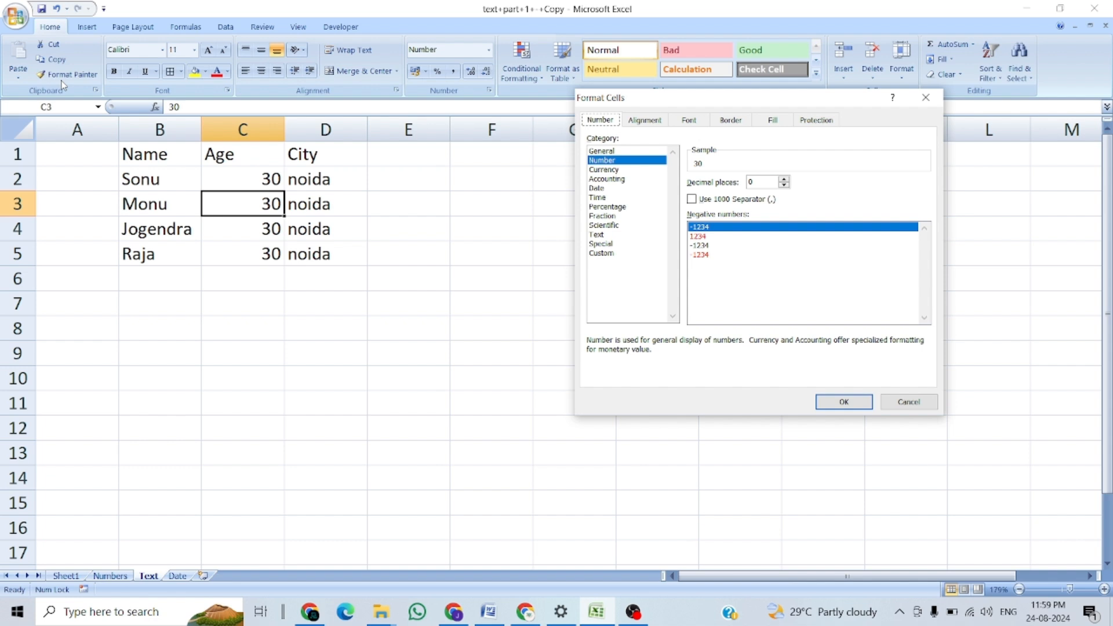
key("Escape")
Add the column heading Salary in cell E1, beside the City heading
key("Up")
key("Up")
key("Down")
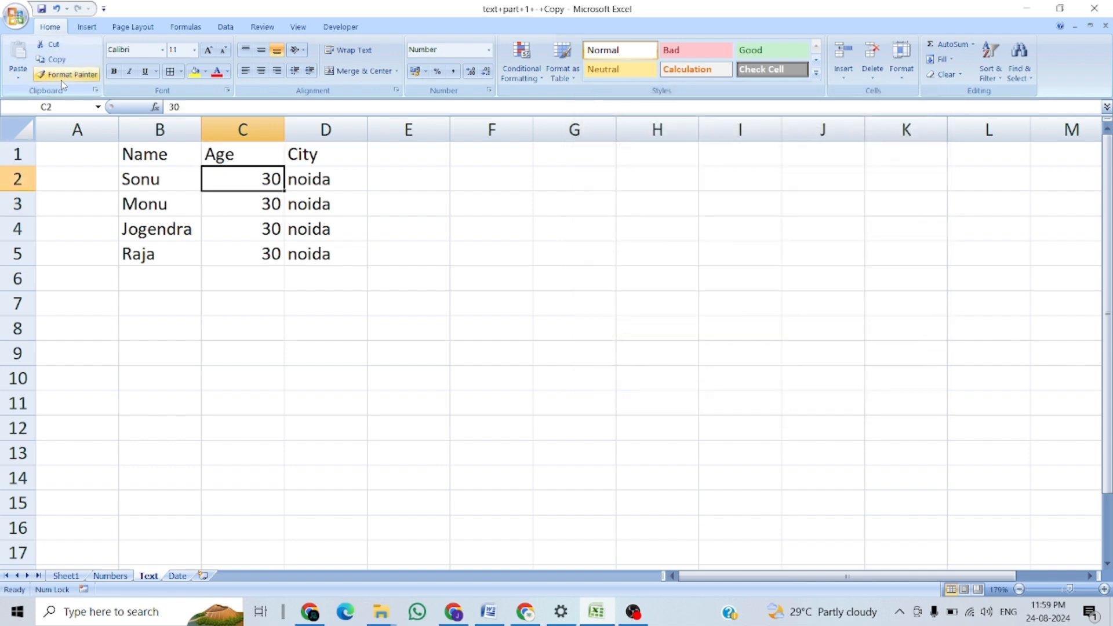
key("Right")
key("Right")
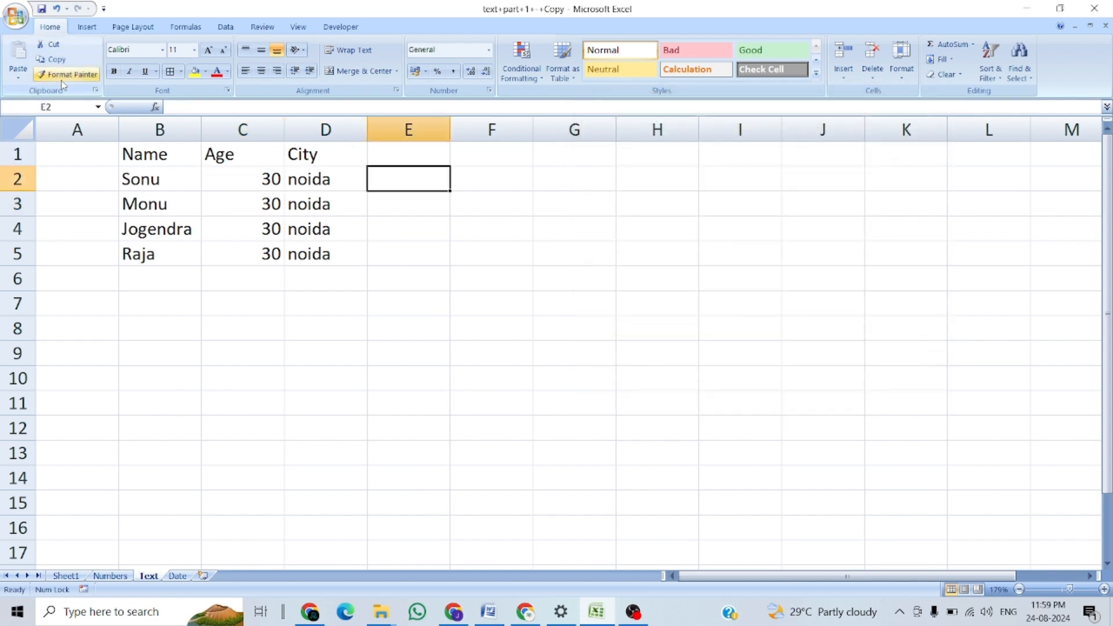
key("Up")
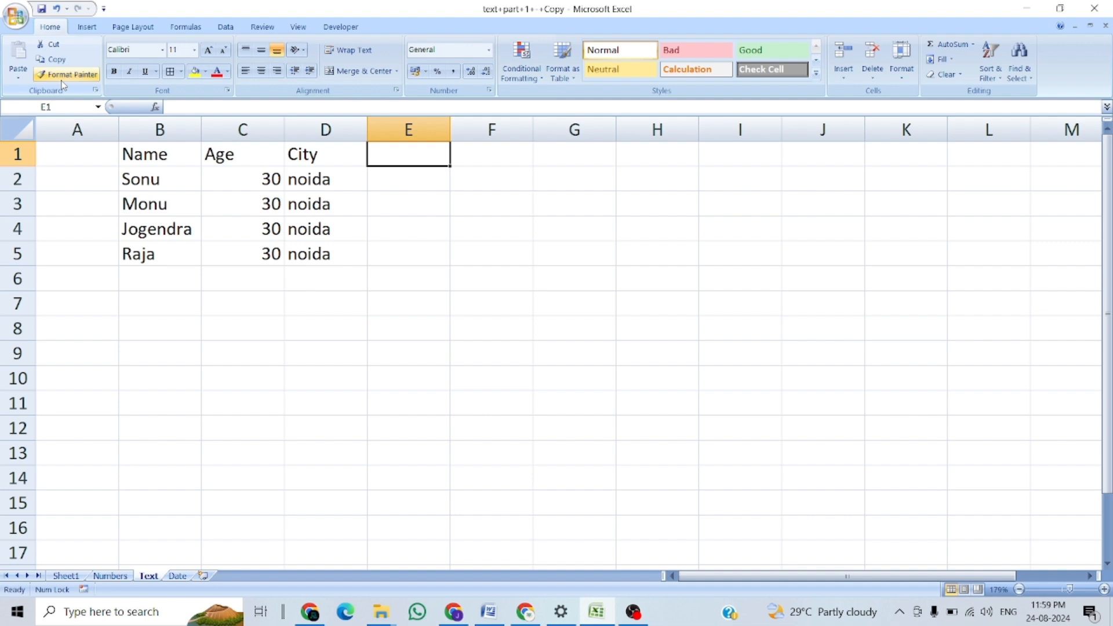
type("Salary")
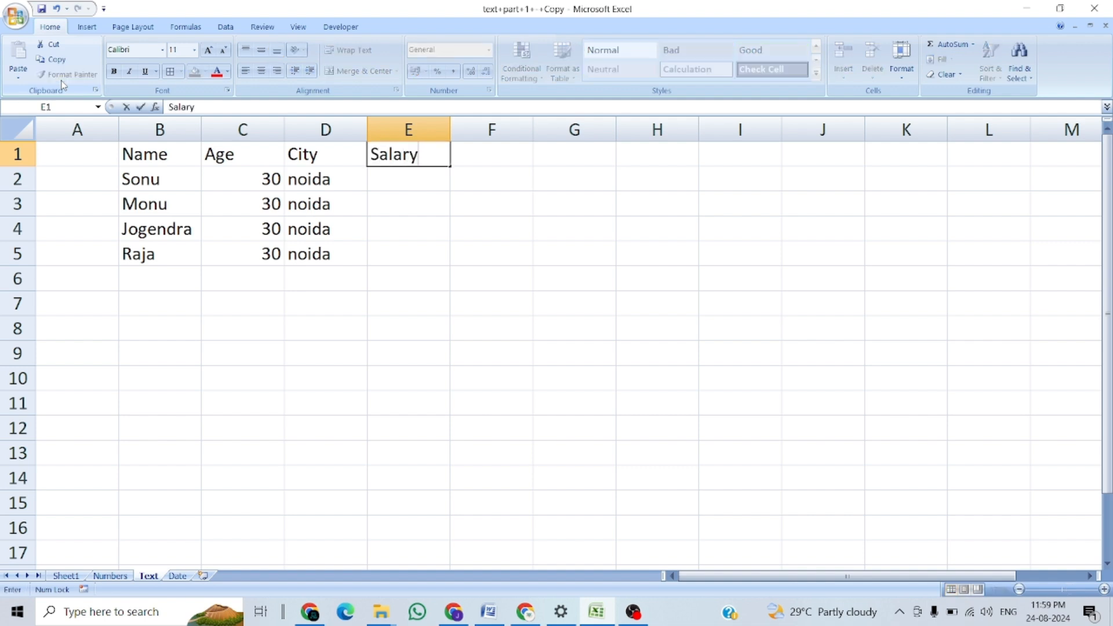
key("Return")
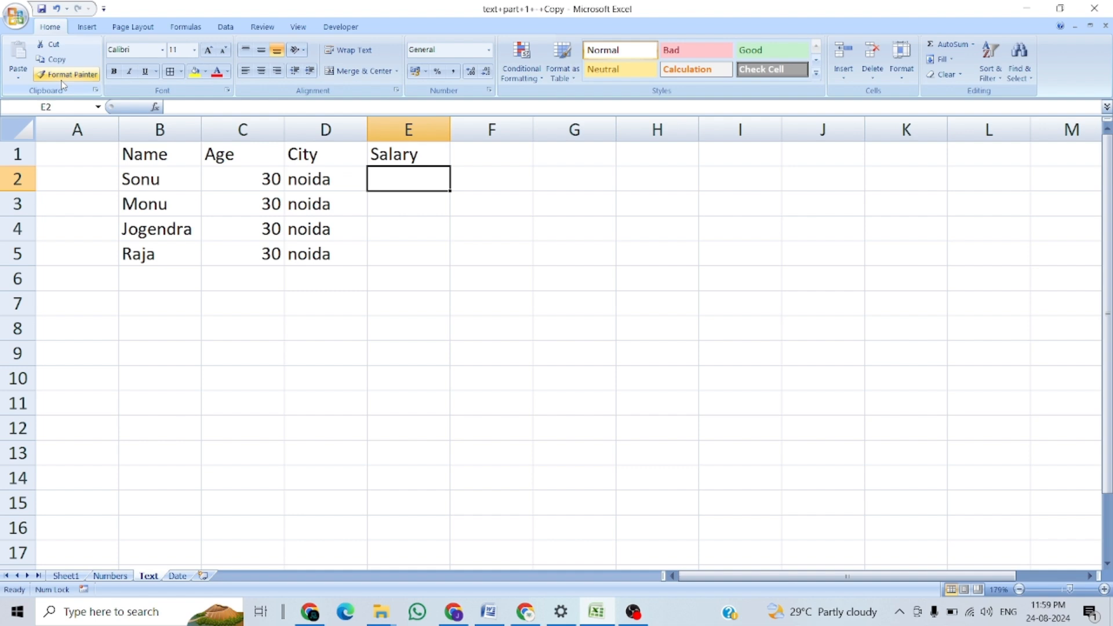
Enter a lowercase first name as text in cell E2 and the salaries 300, 400 and 500 in cells E3:E5
type("sonu")
key("Return")
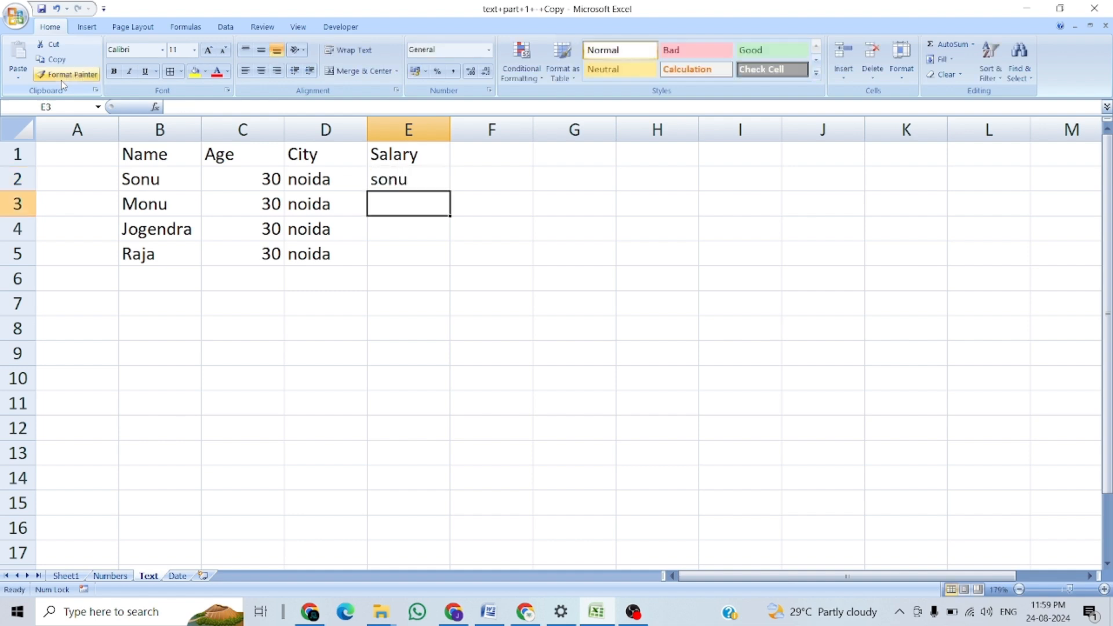
type("300")
key("Return")
type("400")
key("Return")
type("5")
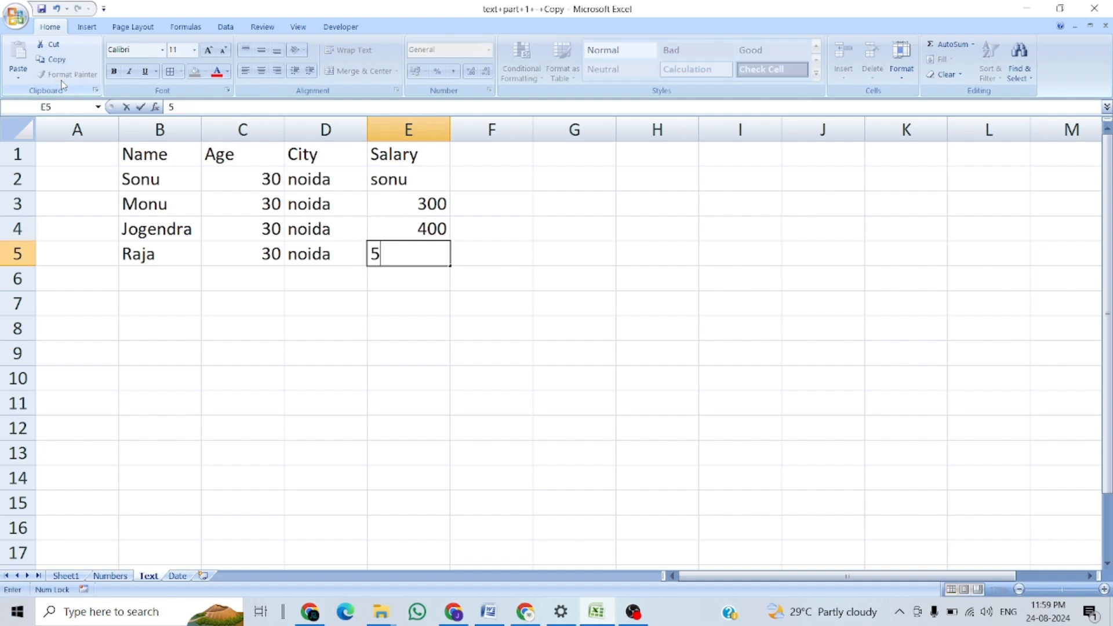
type("00")
key("Return")
Check which number format category is set for the text entry in cell E2 and the salary in cell E3
key("Up")
key("Up")
key("Up")
key("Up")
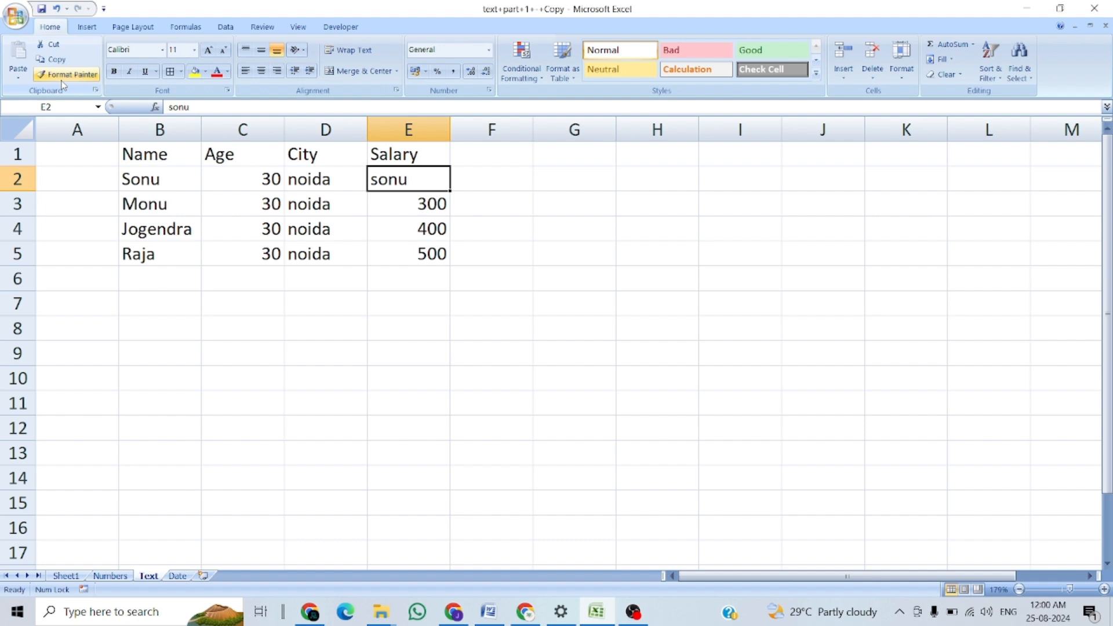
key("ctrl+1")
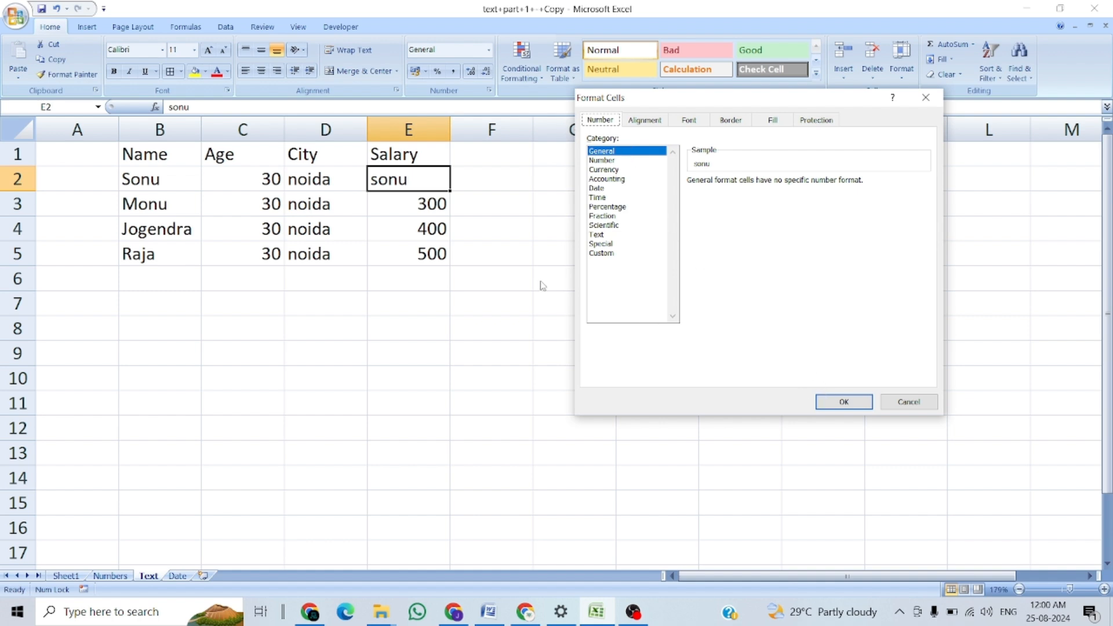
left_click(908, 402)
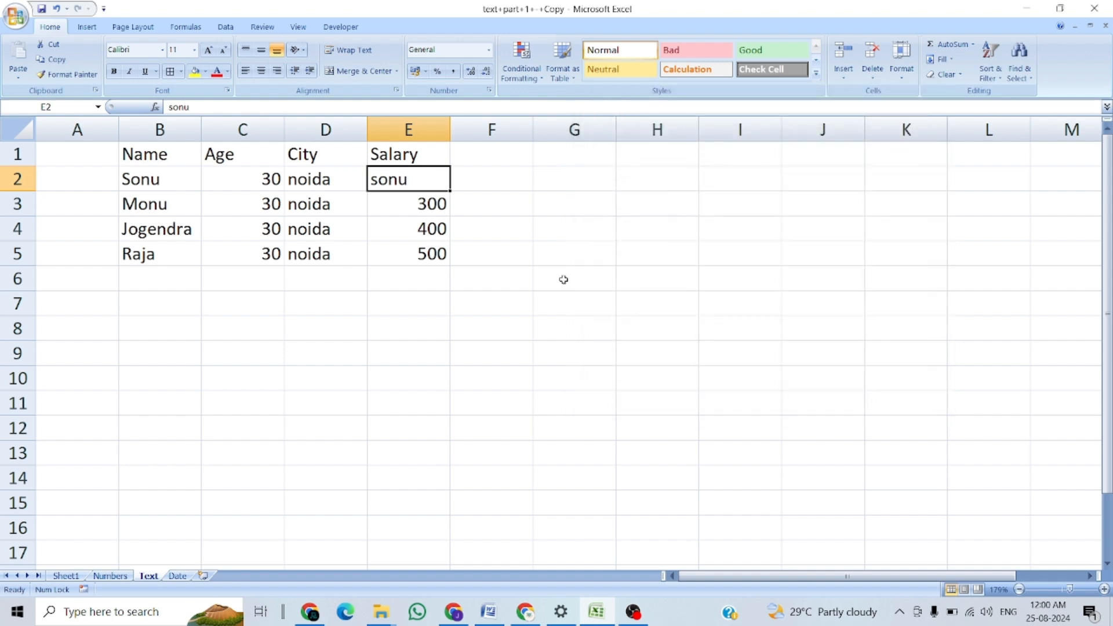
left_click(429, 208)
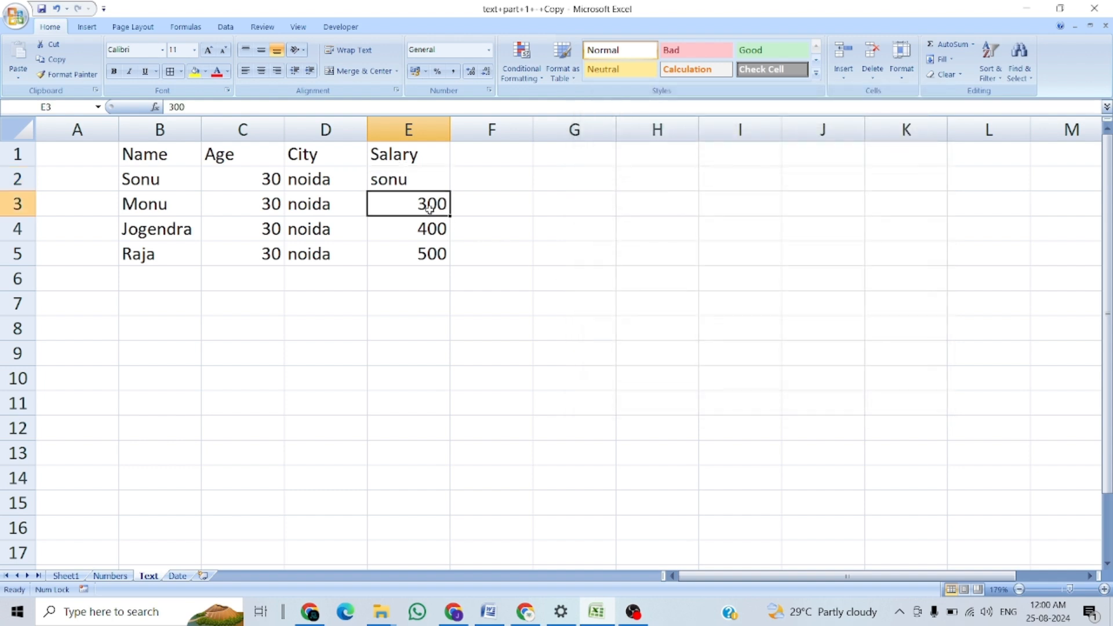
key("ctrl+1")
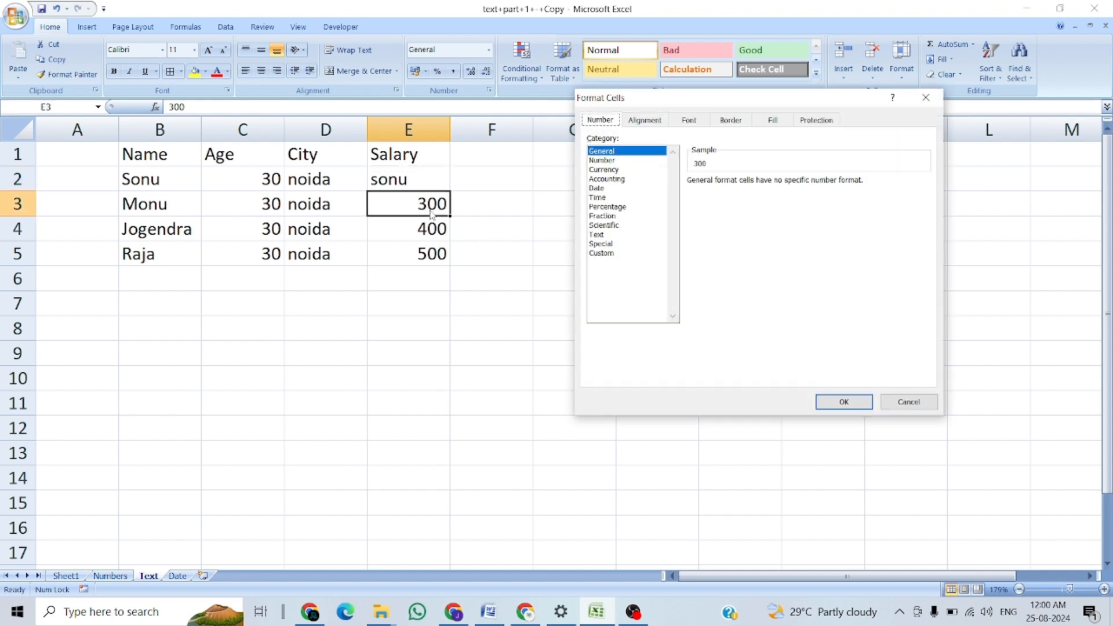
left_click(844, 404)
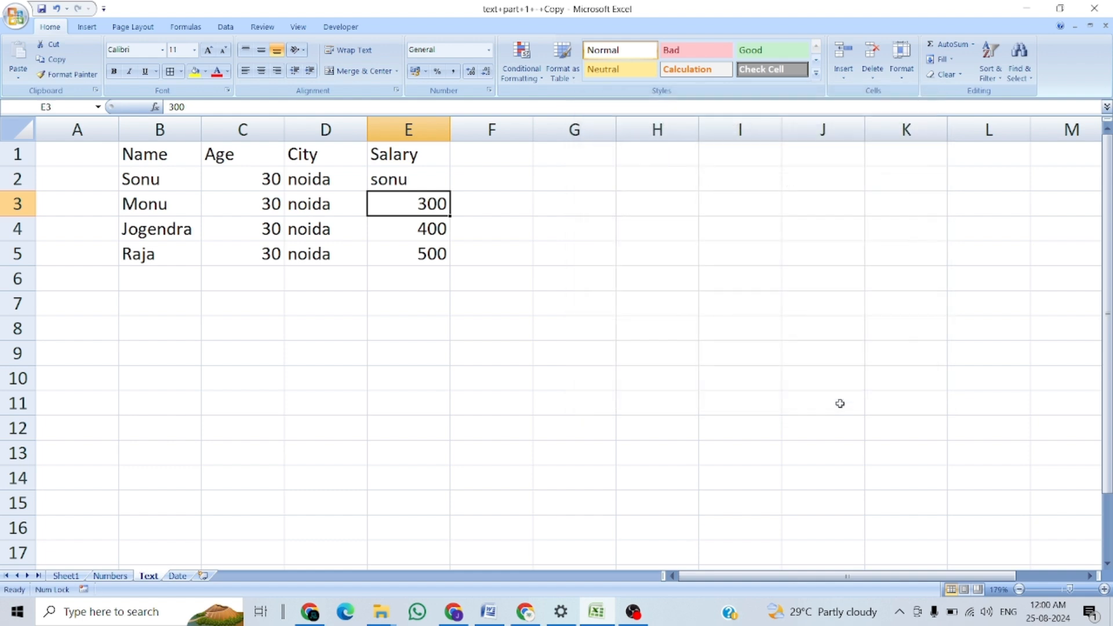
Total the numeric salaries in cell E6 with the AutoSum formula =SUM(E3:E5)
key("Up")
key("Down")
key("Down")
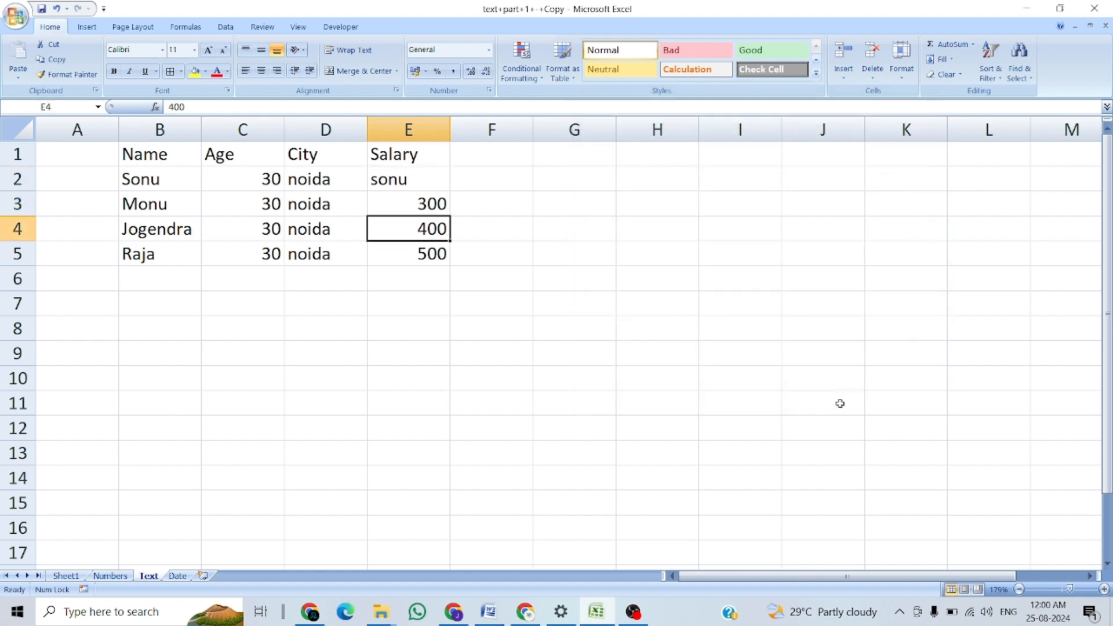
key("Down")
key("Down")
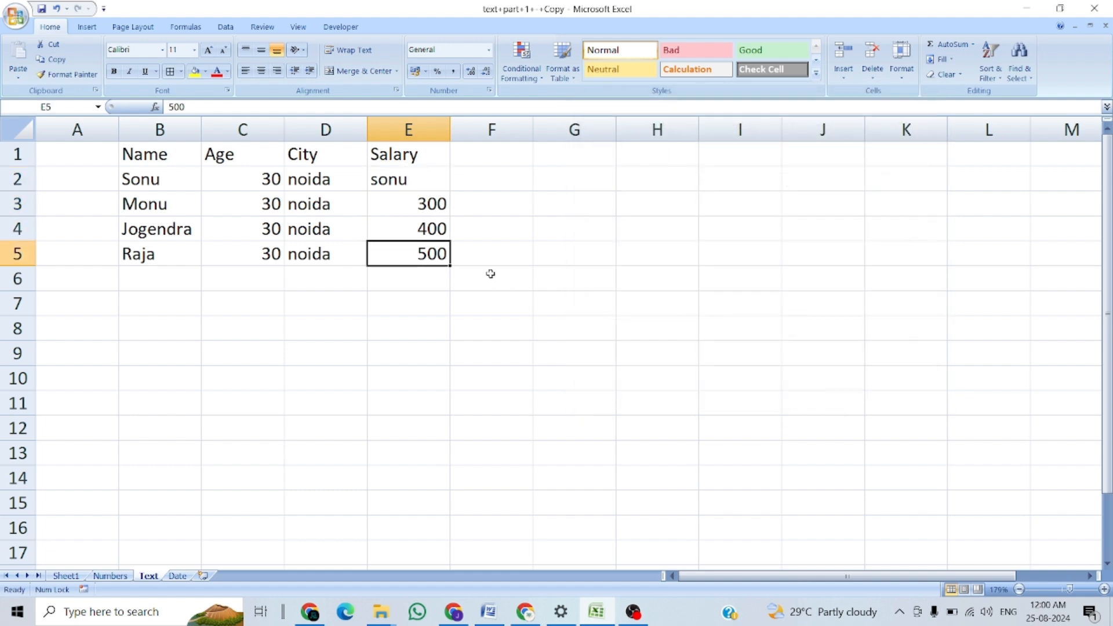
key("alt+equal")
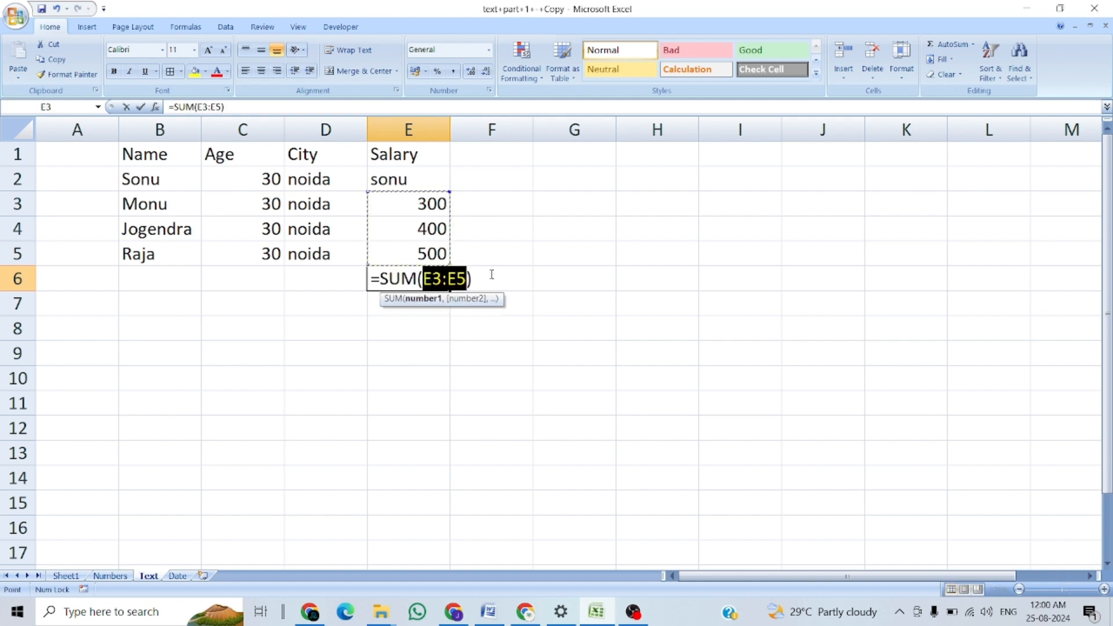
key("Return")
Examine which salary cells the SUM formula in cell E6 includes
key("Up")
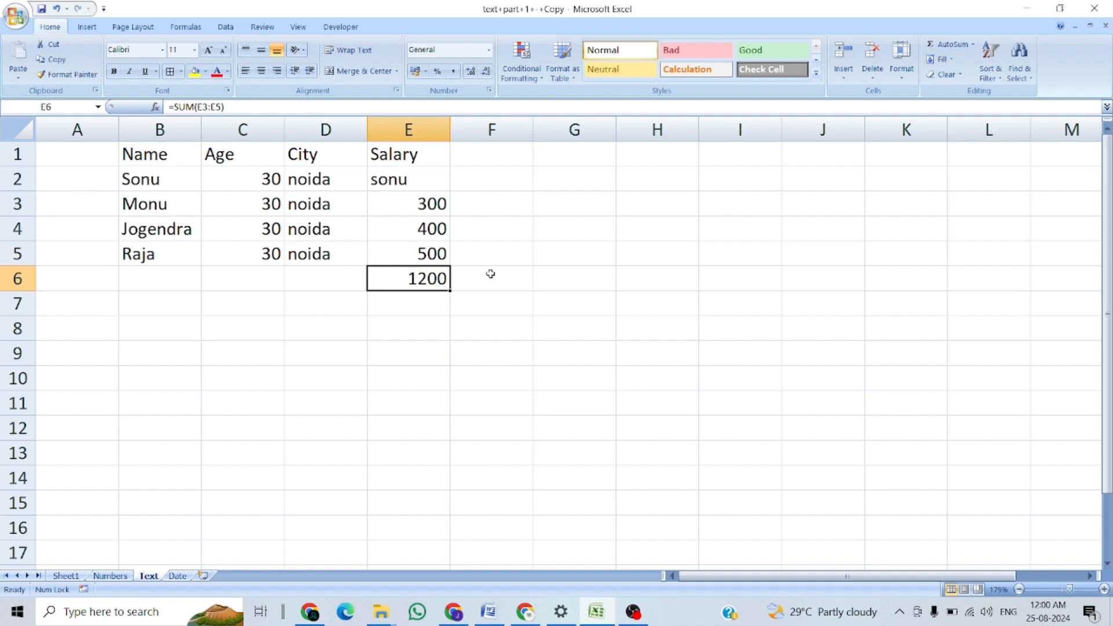
key("F2")
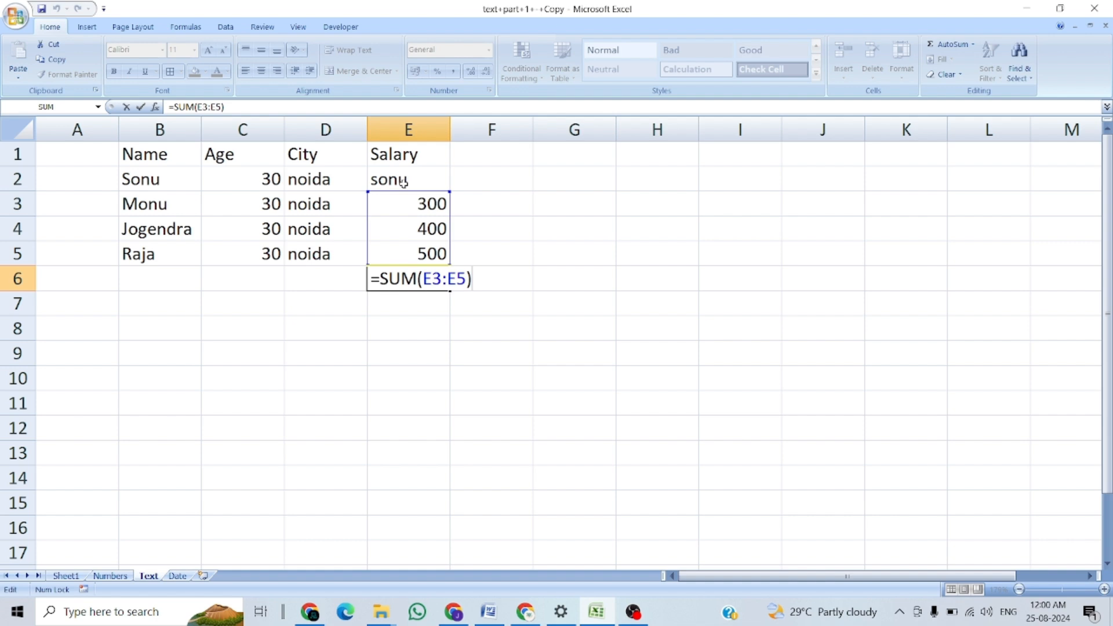
key("Return")
key("Up")
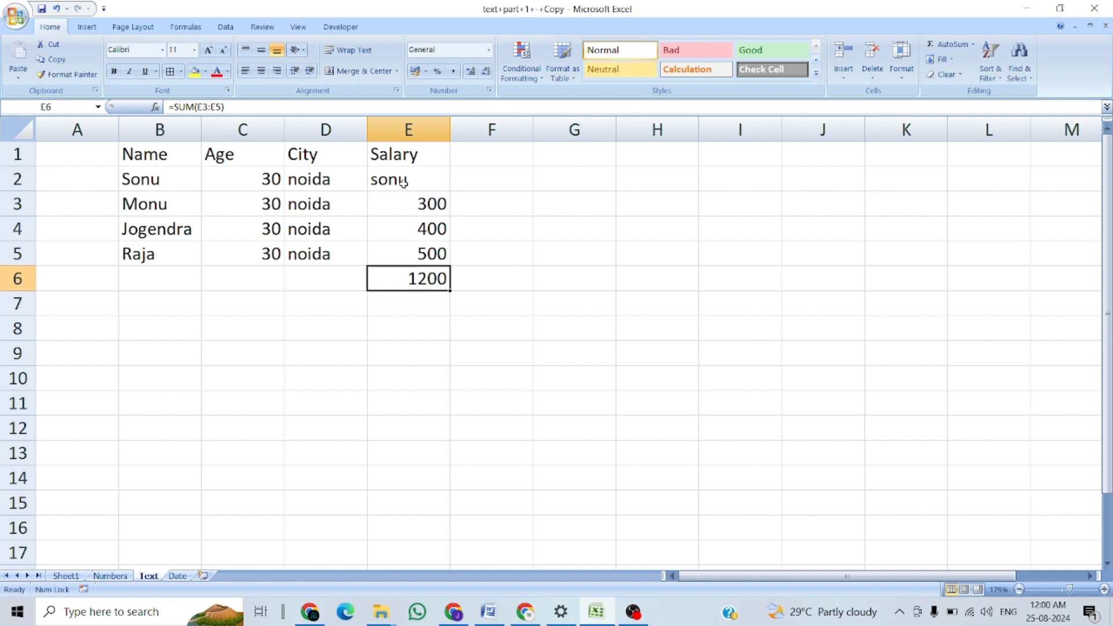
key("F2")
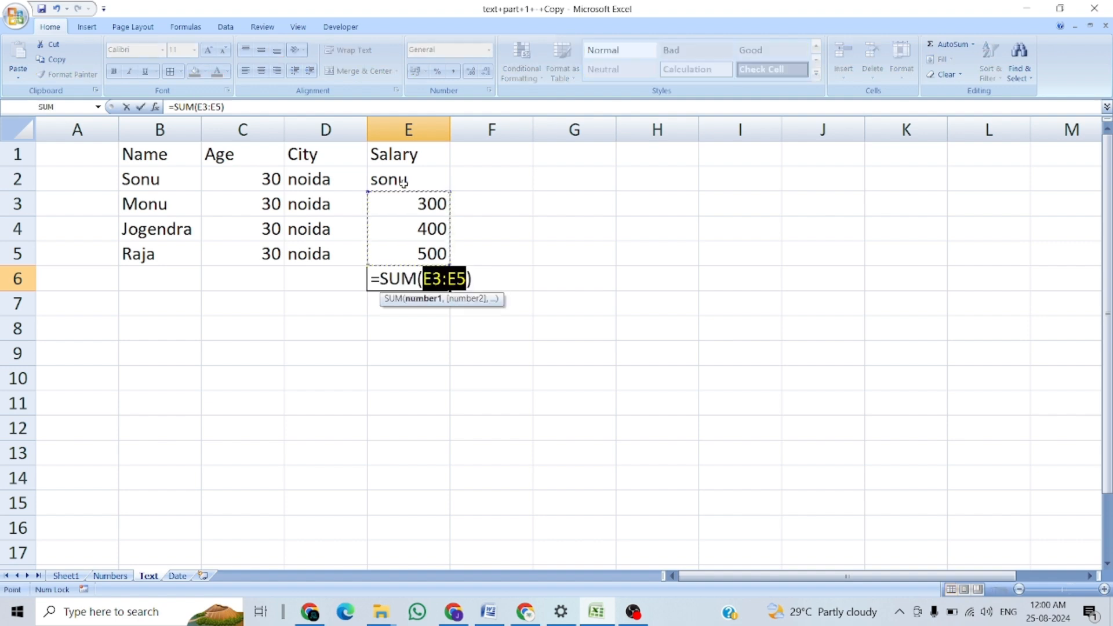
key("Return")
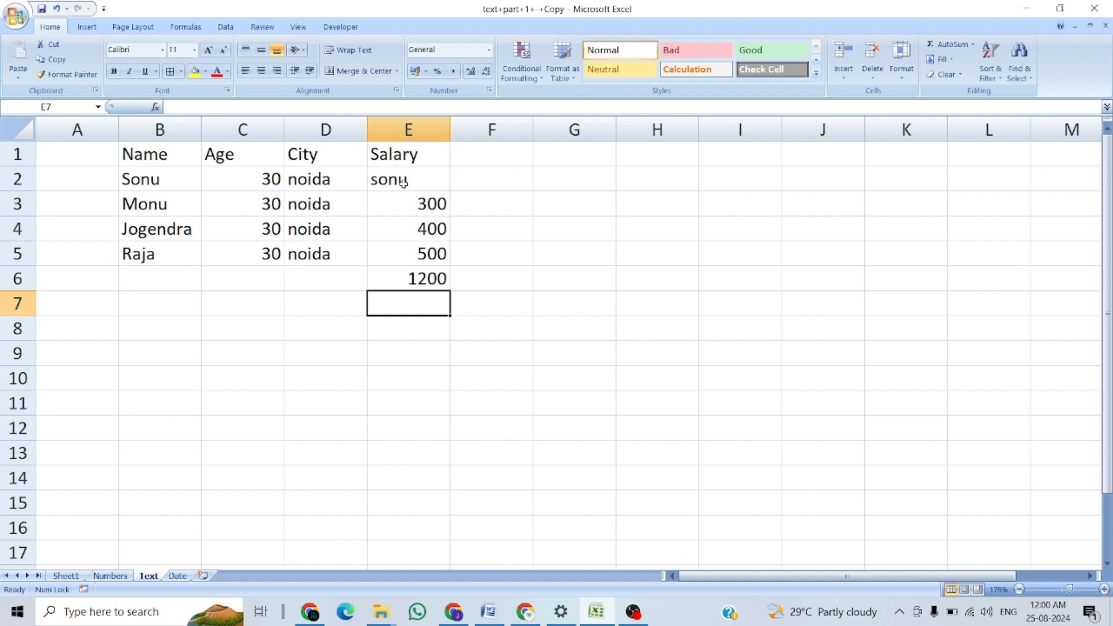
Replace the text entry in cell E2 of the Salary column with the number 200
key("Up")
key("Up")
key("ctrl+Up")
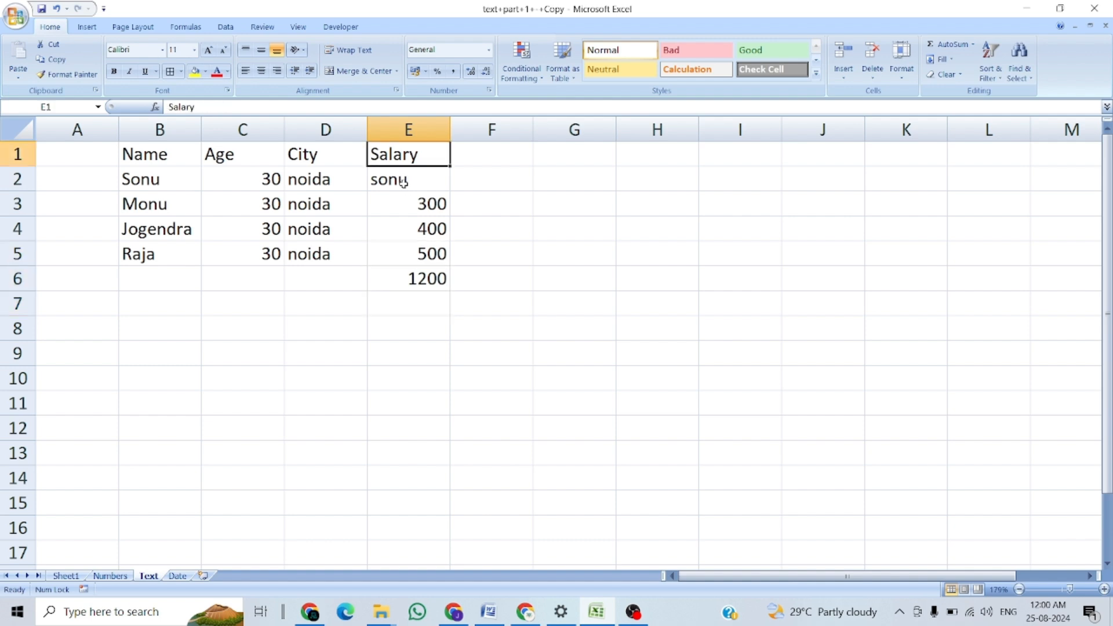
key("Down")
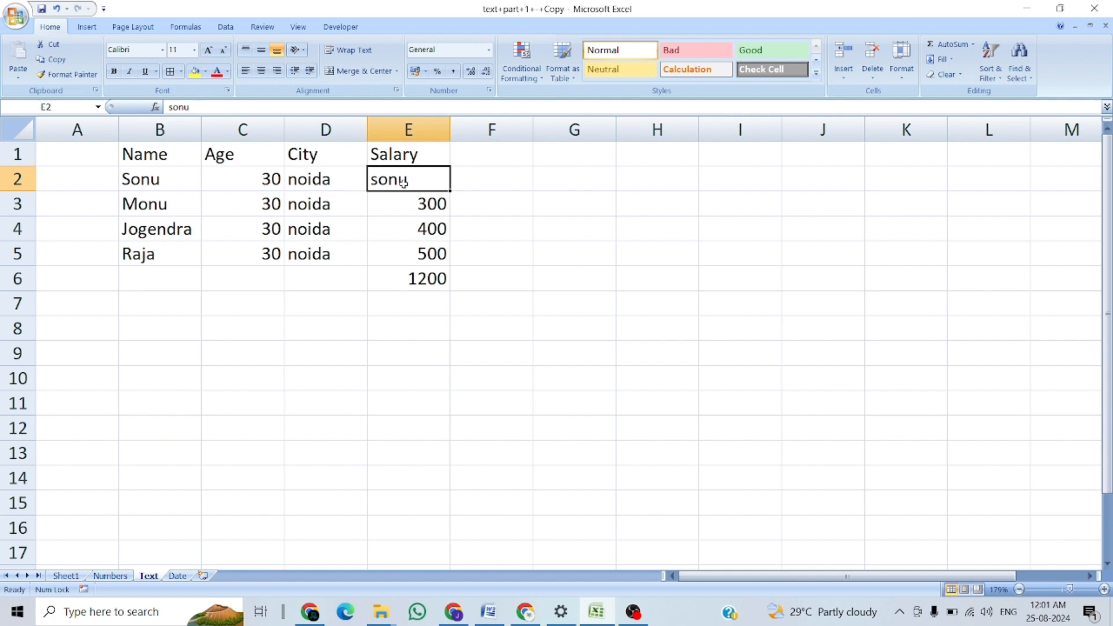
type("200")
key("Return")
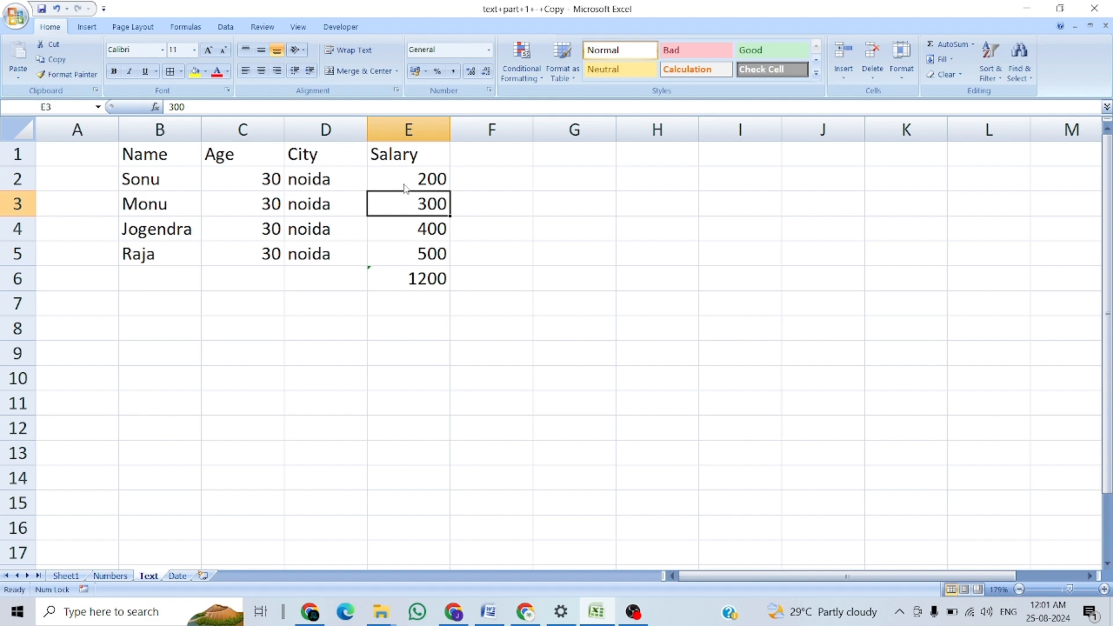
Extend the total in cell E6 to cover all four salaries with the formula =SUM(E2:E5)
left_click(403, 184)
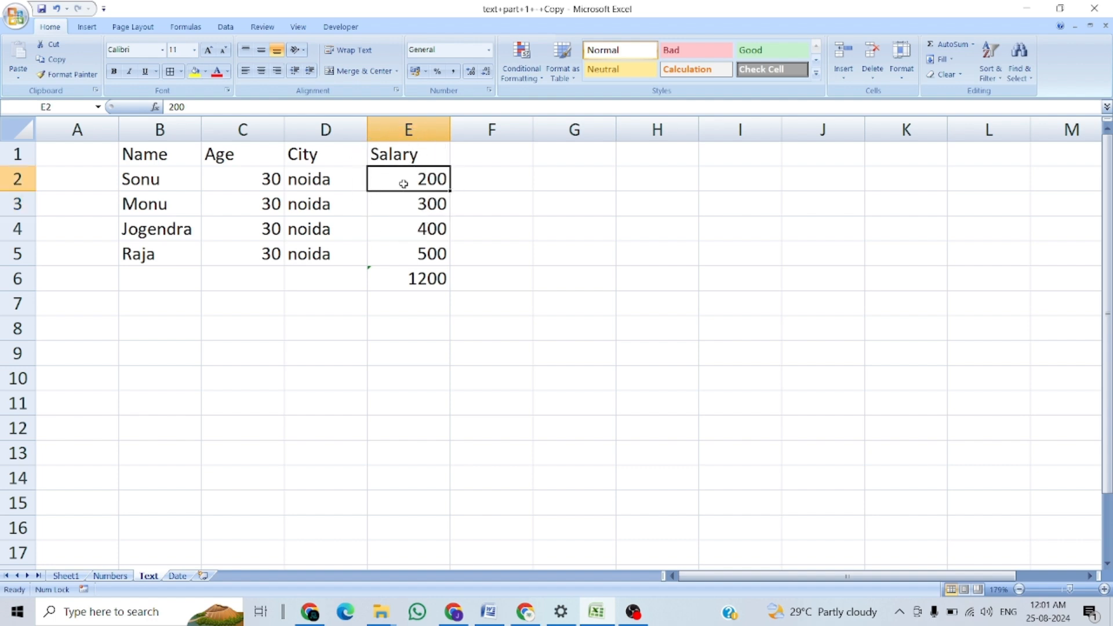
left_click(429, 278)
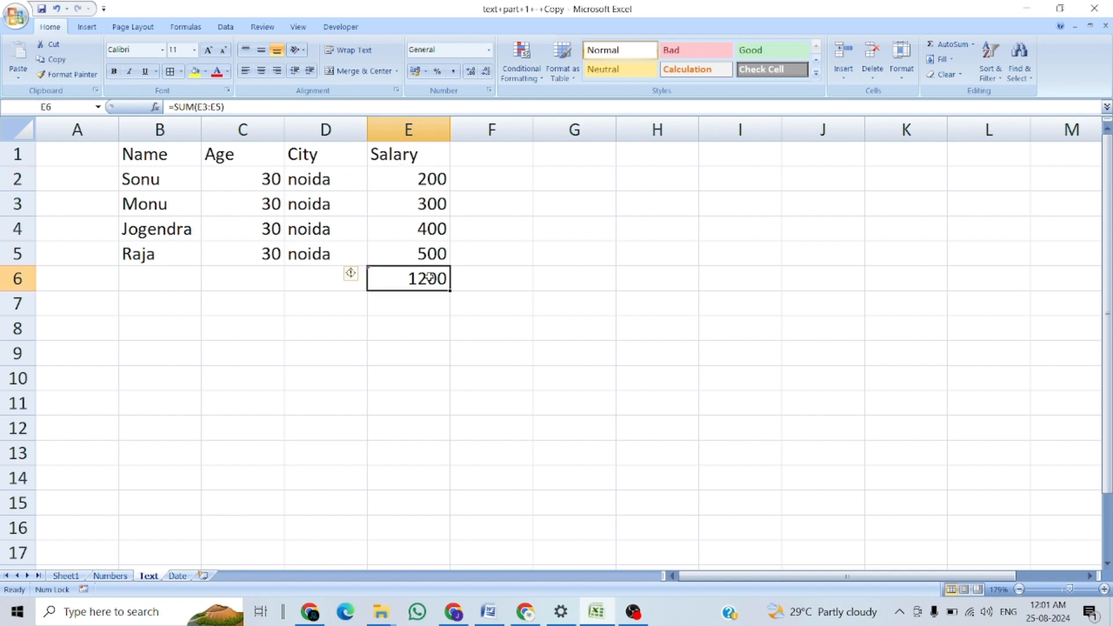
double_click(430, 278)
type("E2:E5")
key("Return")
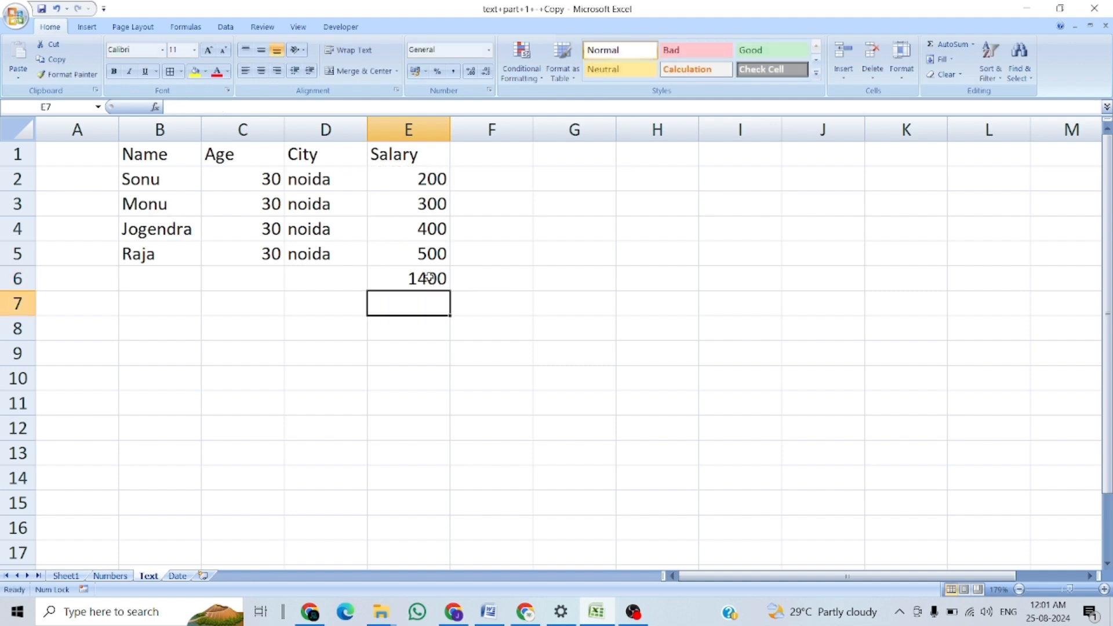
left_click(430, 277)
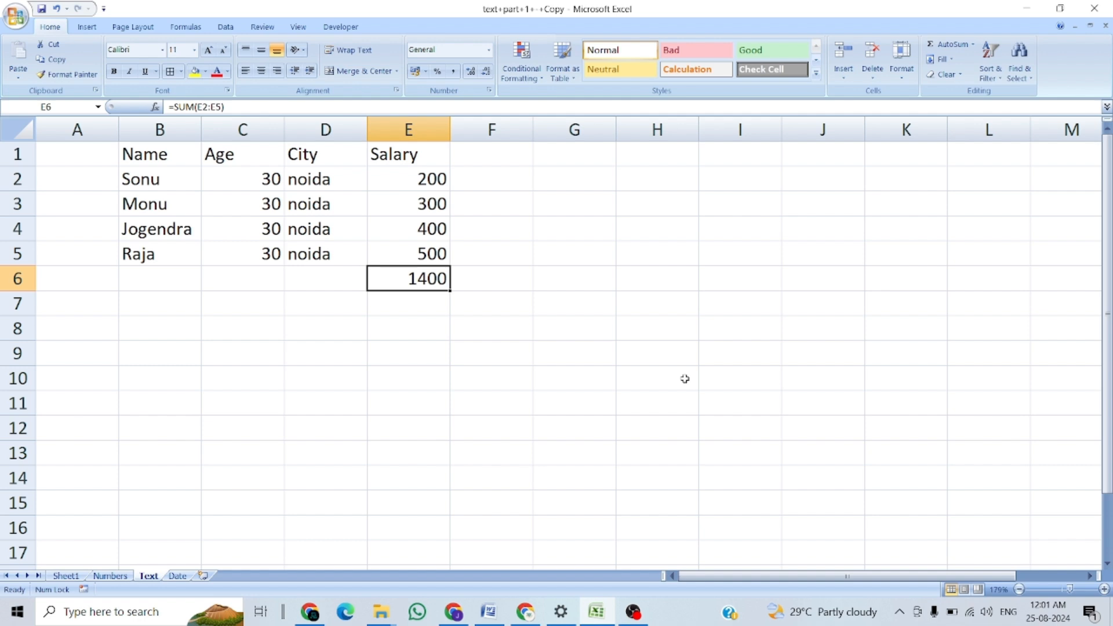
Add the column header "country" in cell F1, beside the Salary header
key("Up")
key("Up")
key("Up")
key("Up")
key("Up")
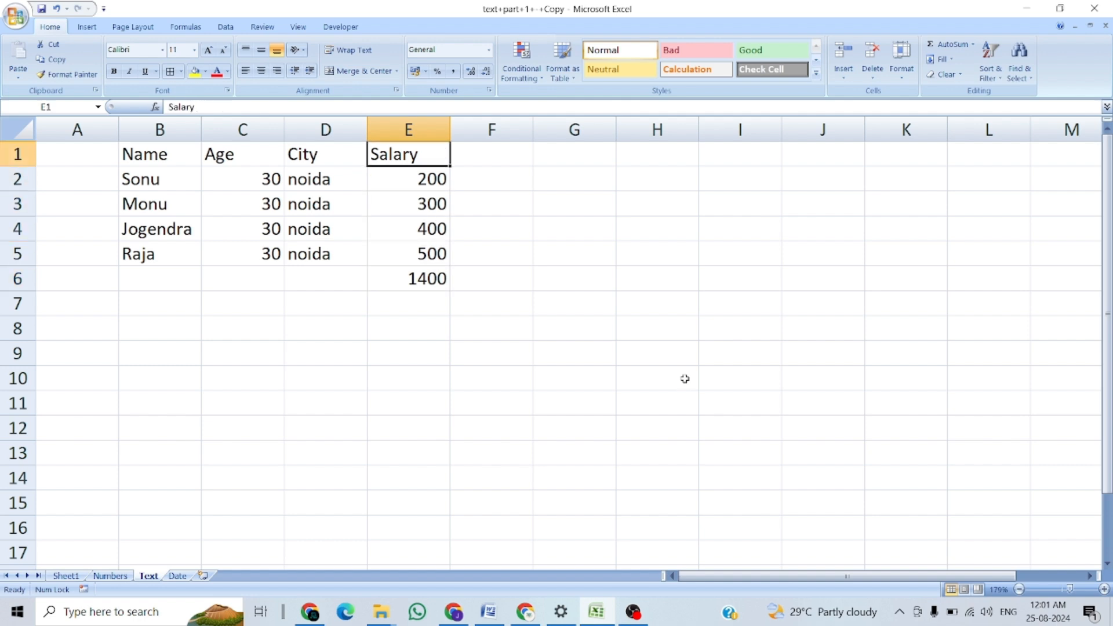
key("Right")
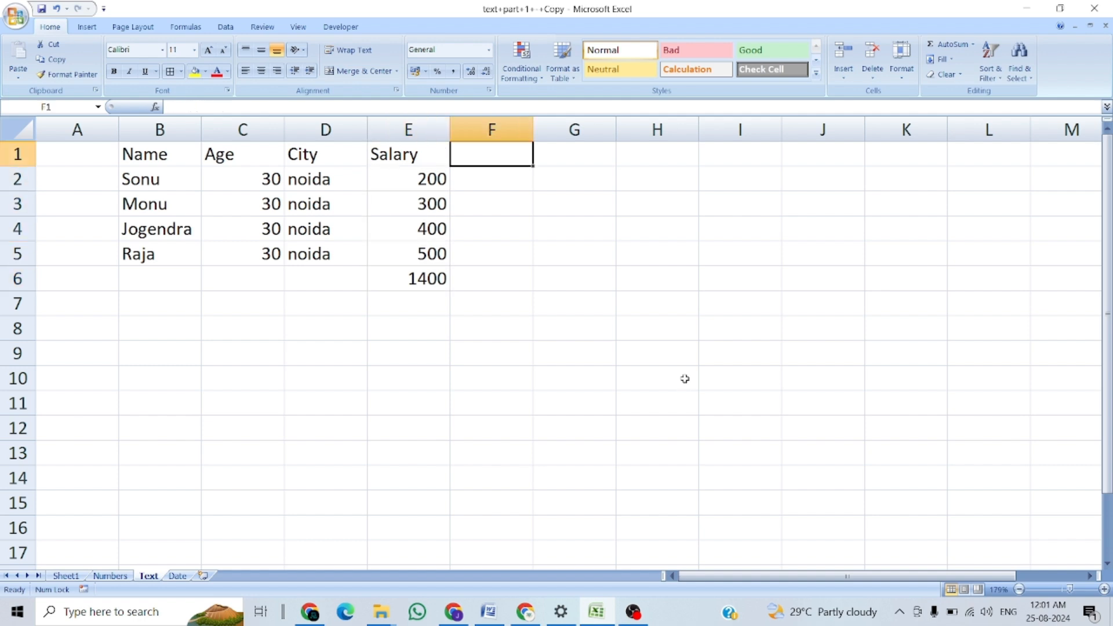
type("ts")
key("BackSpace")
key("BackSpace")
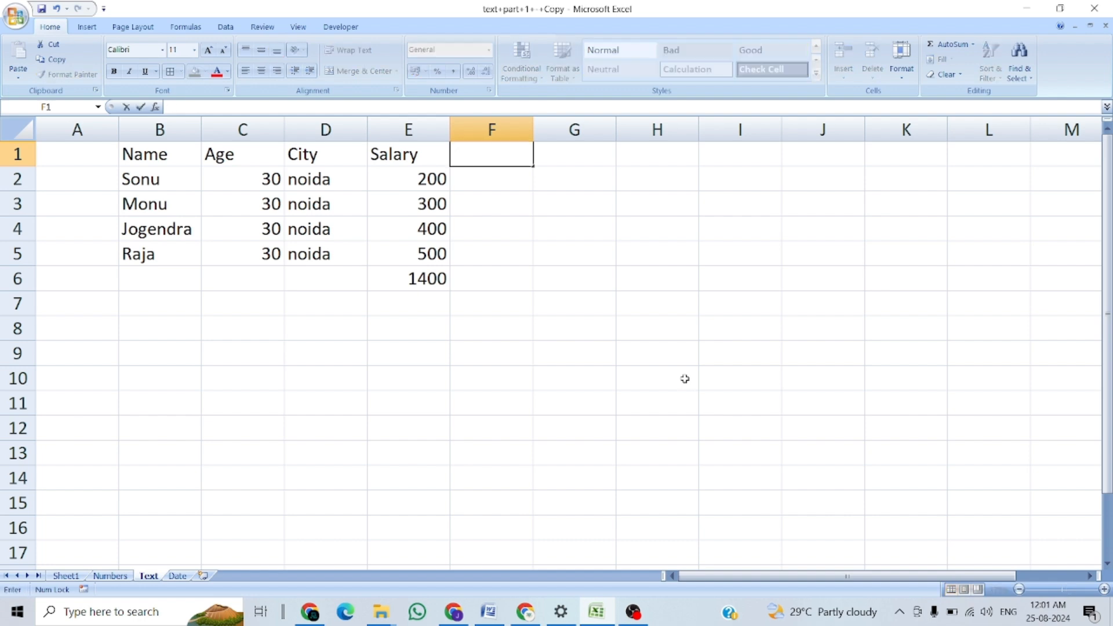
type("v")
key("BackSpace")
type("cou")
type("ntry")
key("BackSpace")
type("ry")
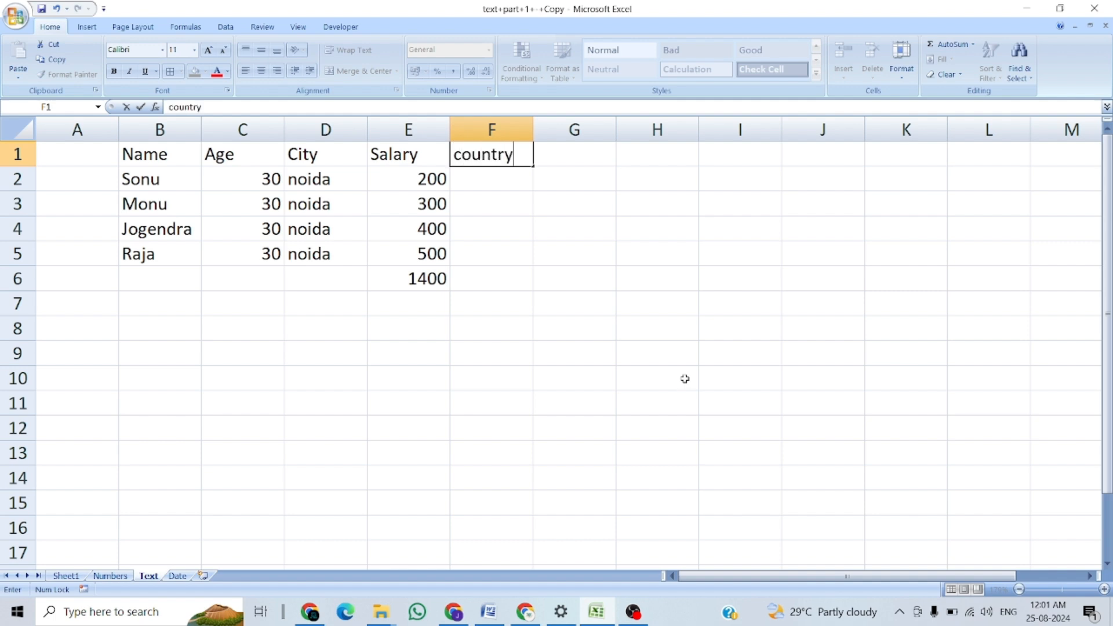
key("Return")
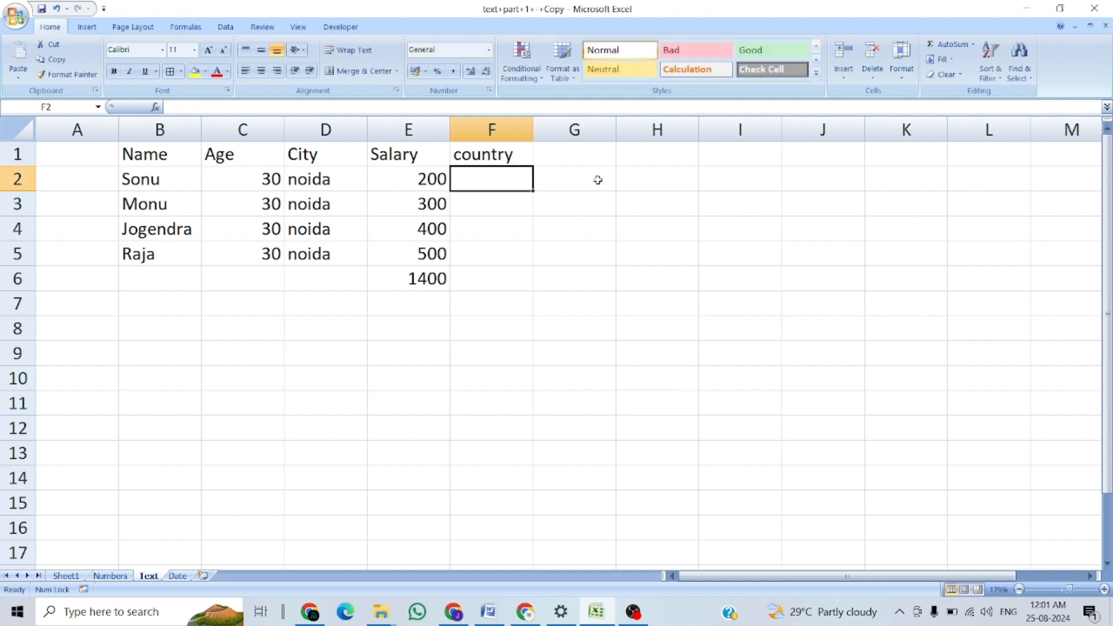
Fill the country column with uk in F2, us in F3, 30 in F4 and 40 in F5
type("30")
key("BackSpace")
key("BackSpace")
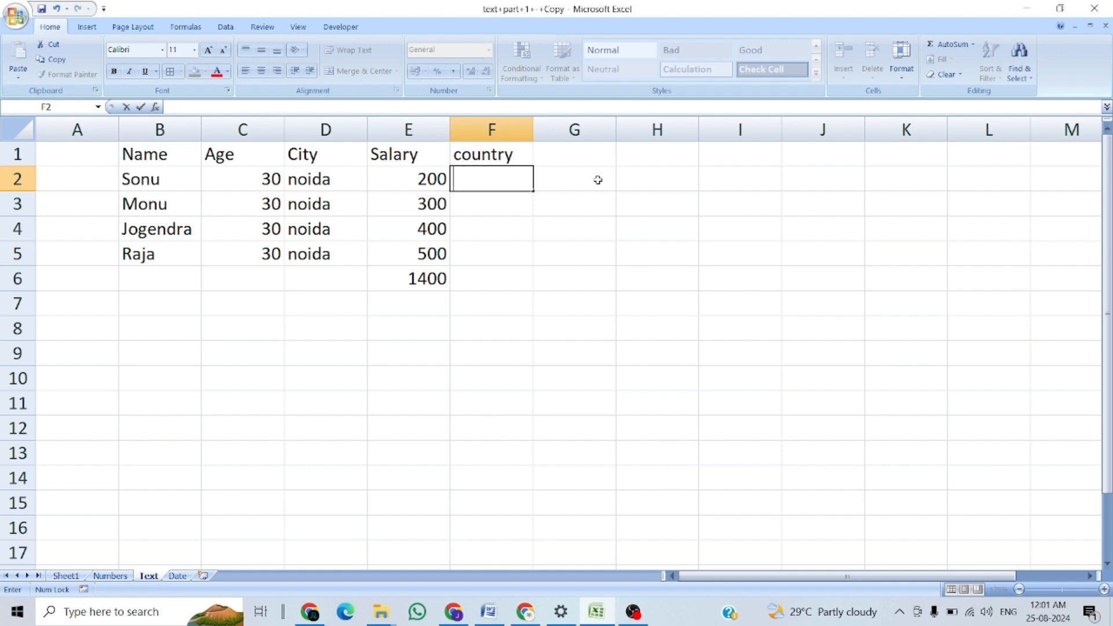
type("uk")
key("Return")
type("us")
key("Return")
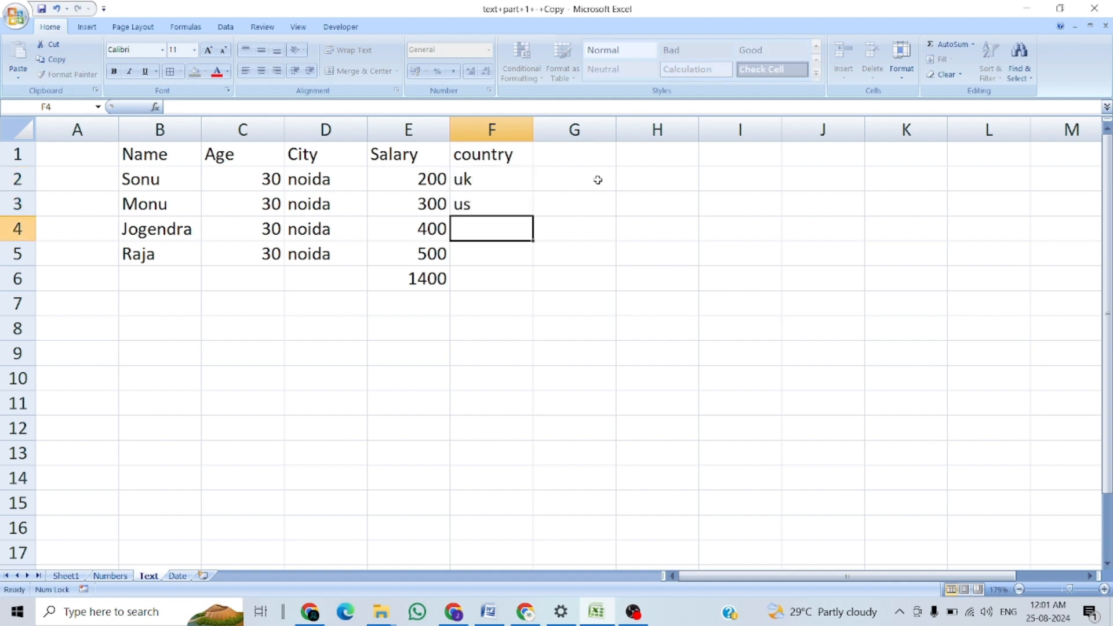
type("30")
key("Return")
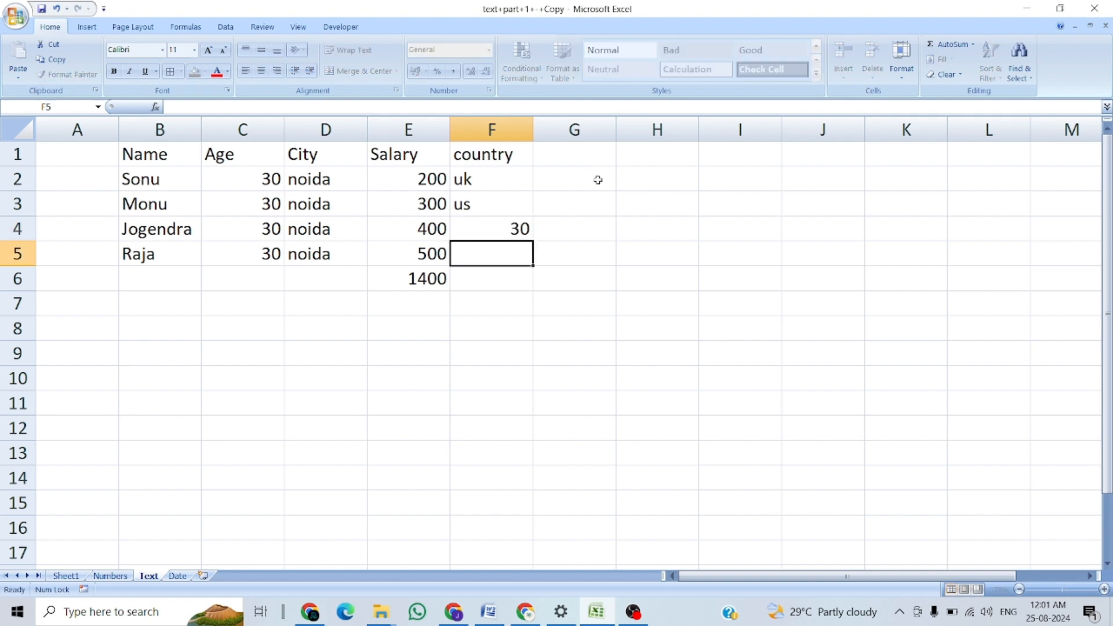
type("40")
key("Return")
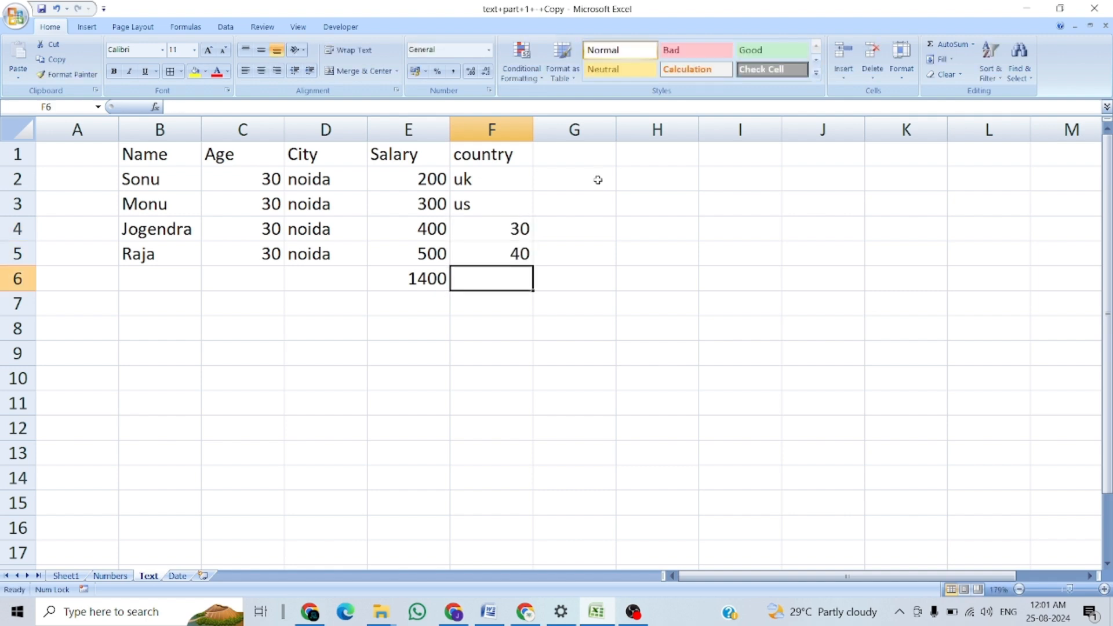
Apply the Text number format to the country entries in cells F2:F3
key("Up")
key("Up")
key("Up")
key("Up")
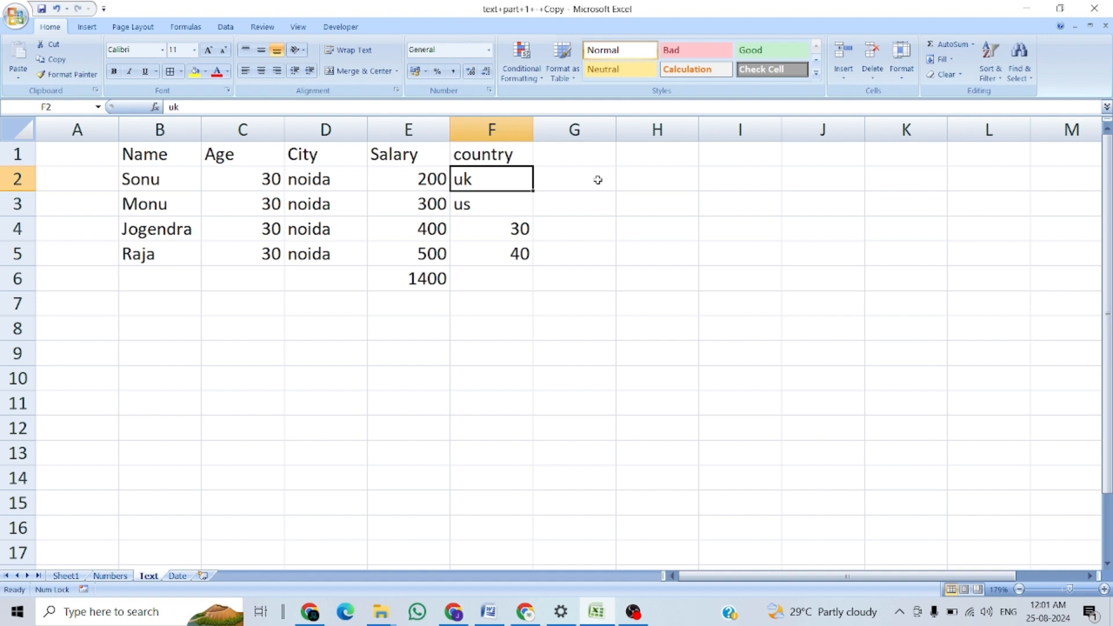
key("shift+Down")
key("ctrl+1")
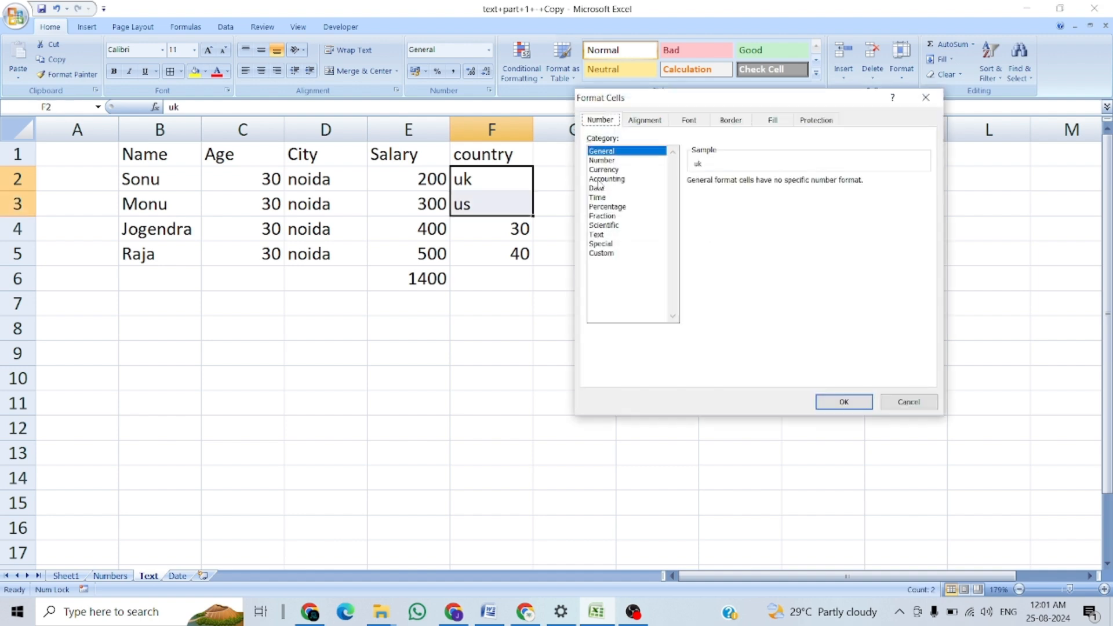
left_click(605, 235)
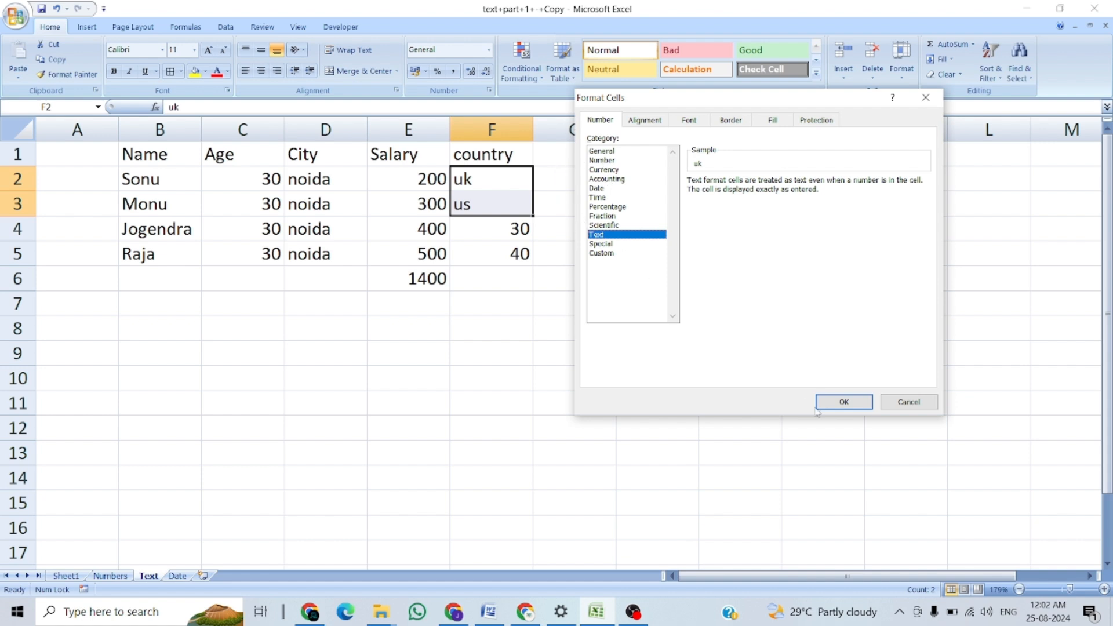
left_click(844, 403)
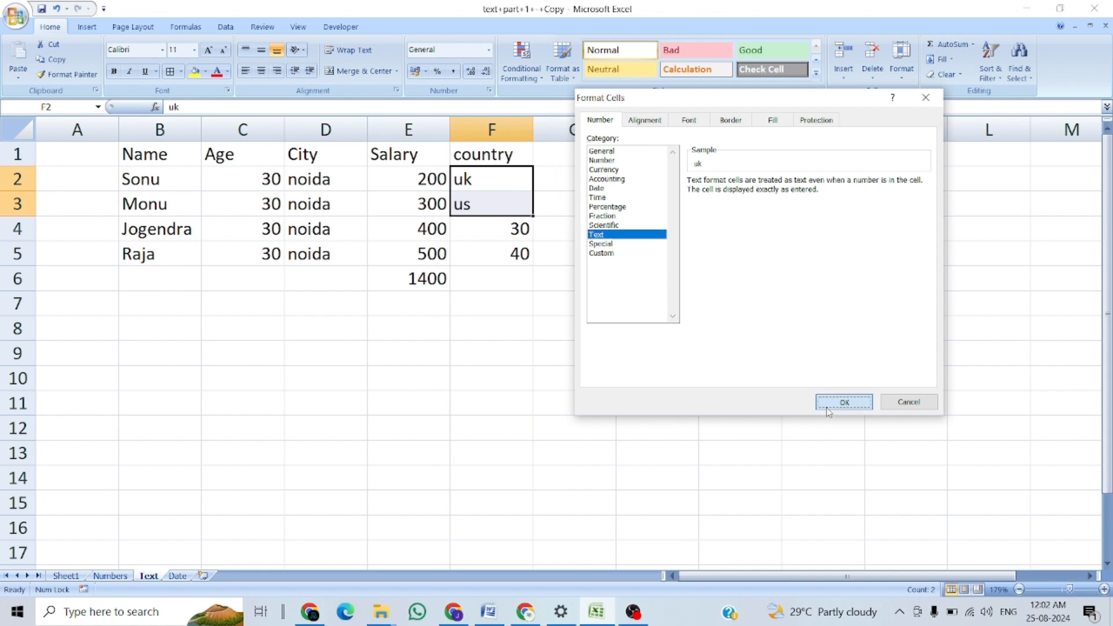
Check which number format category applies to the whole country column F, leaving it as it is
left_click(478, 229)
key("shift+Down")
key("shift+Down")
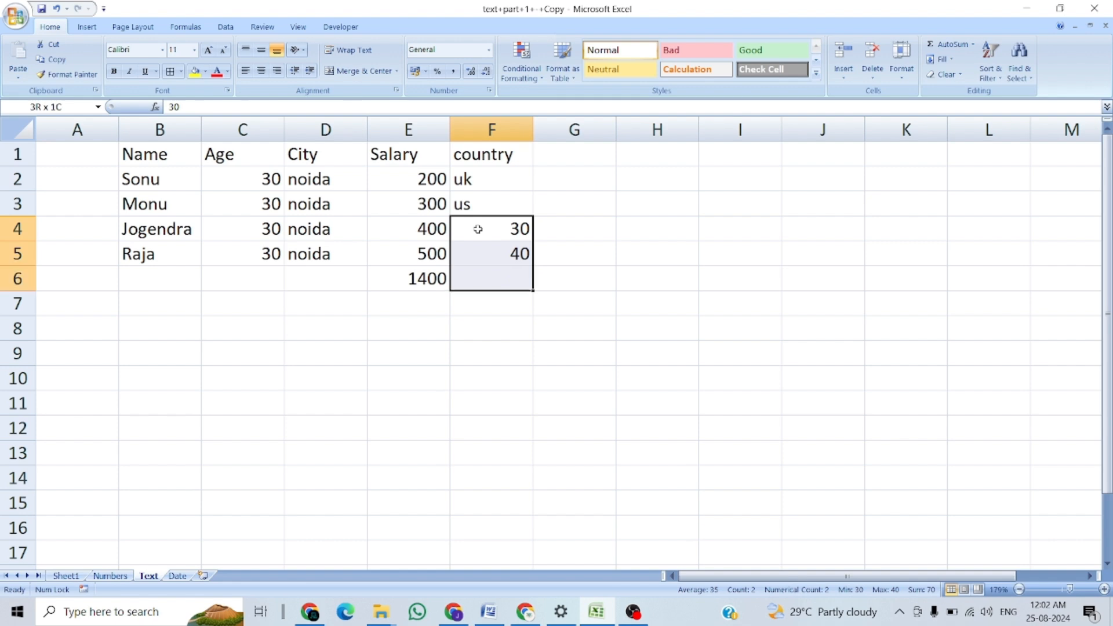
key("ctrl+space")
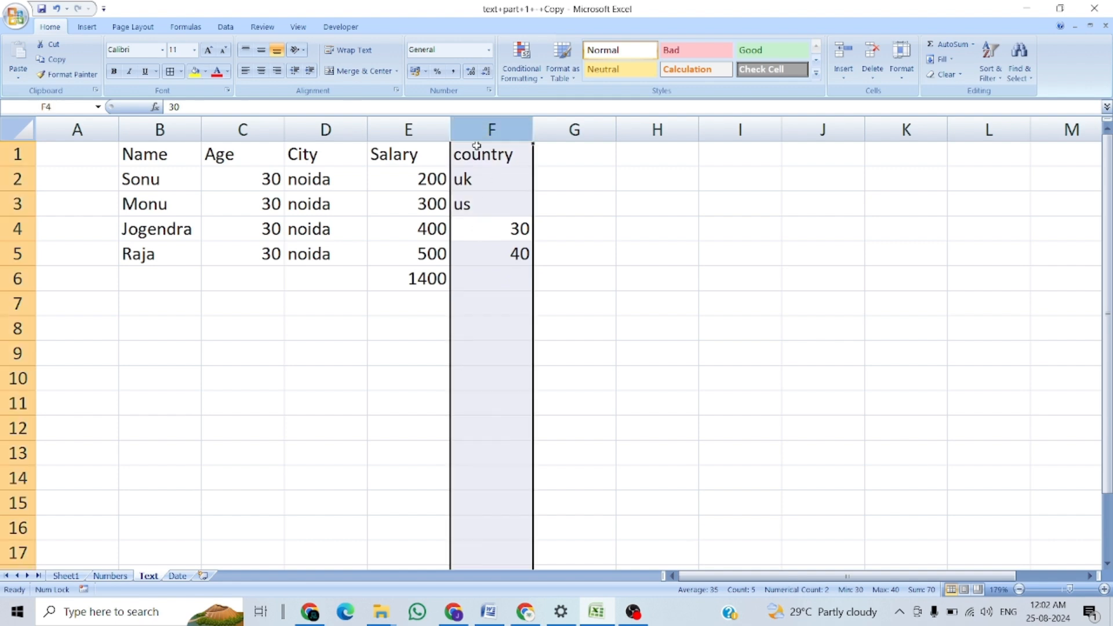
key("ctrl+1")
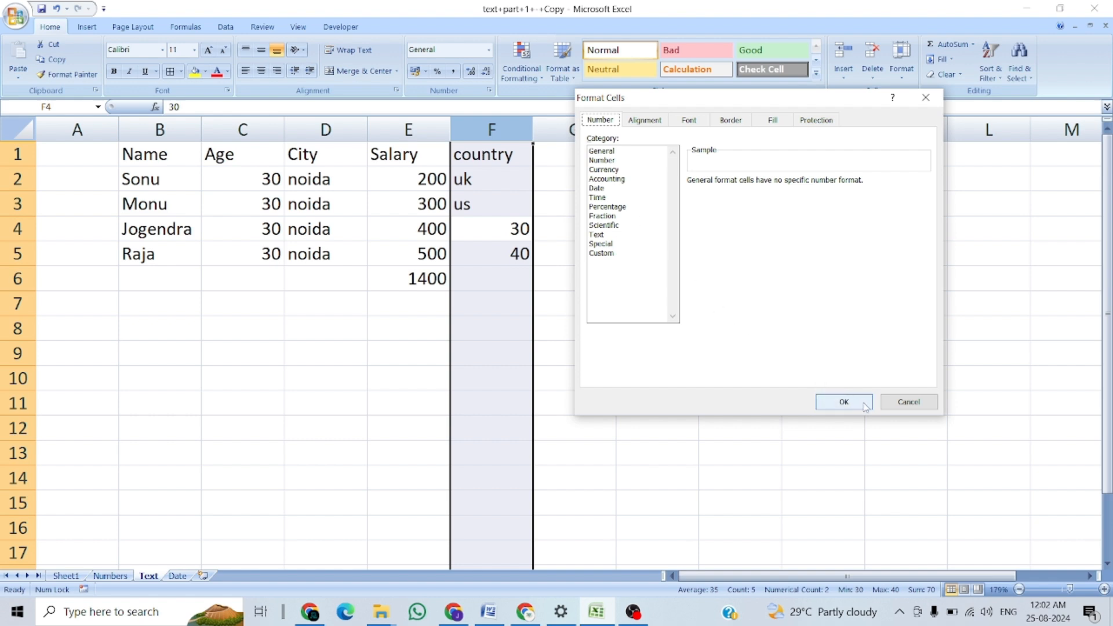
left_click(909, 403)
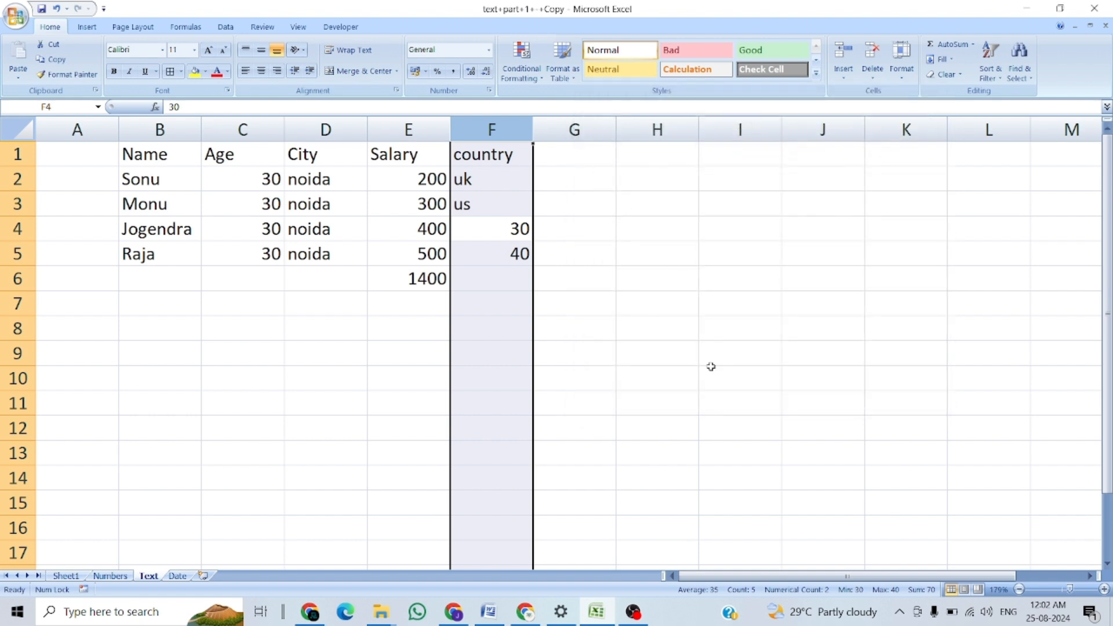
Apply the Text number format to the entire Salary column E
left_click(405, 178)
key("ctrl+space")
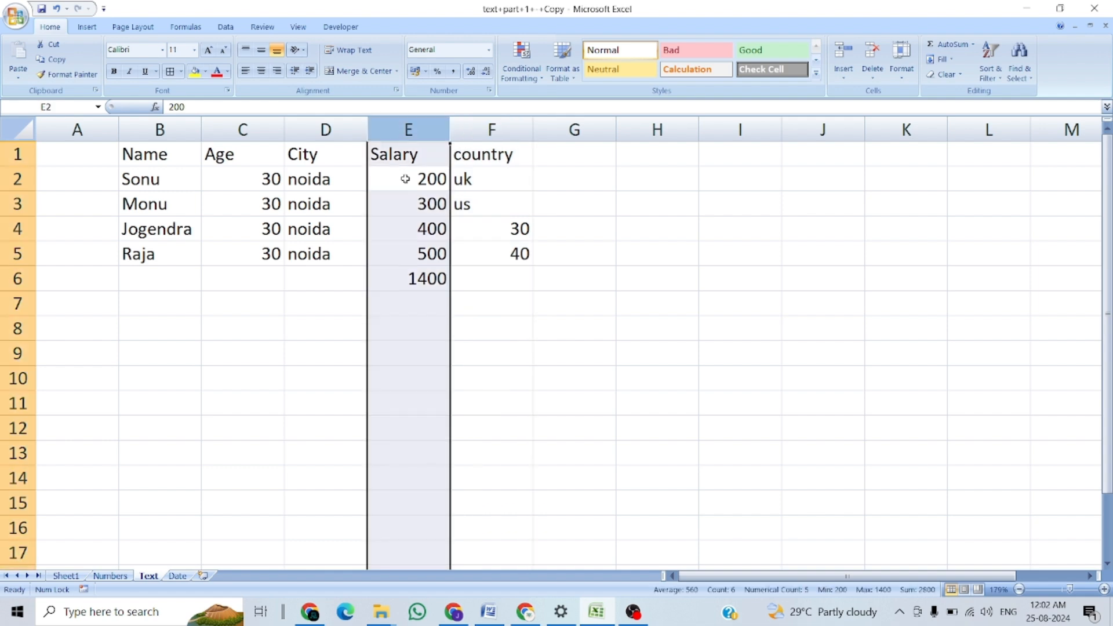
key("ctrl+1")
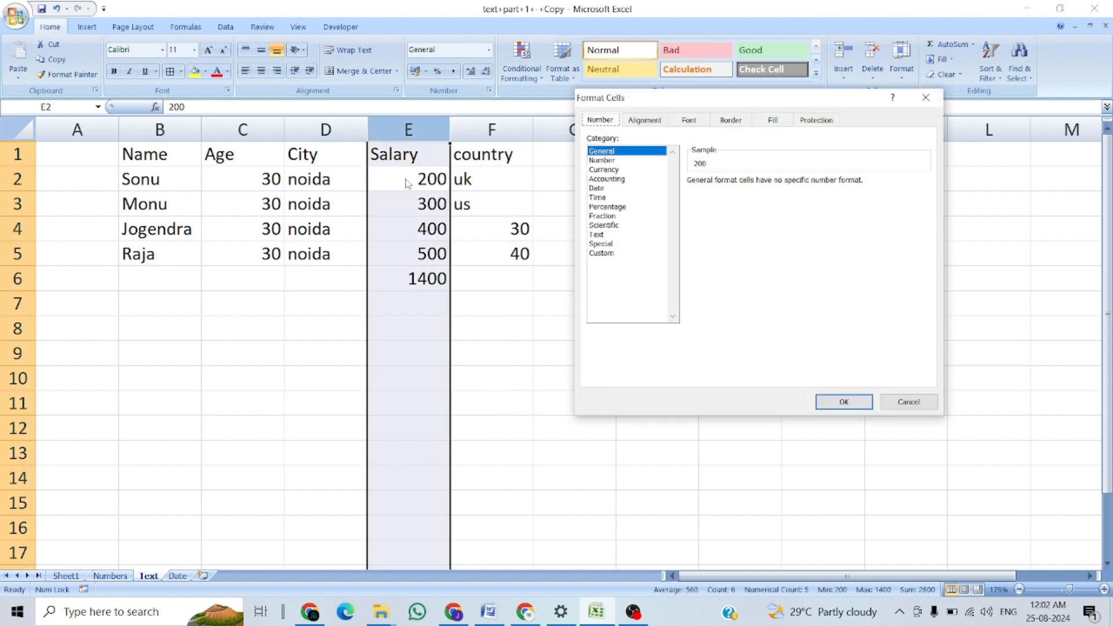
left_click(600, 234)
left_click(841, 401)
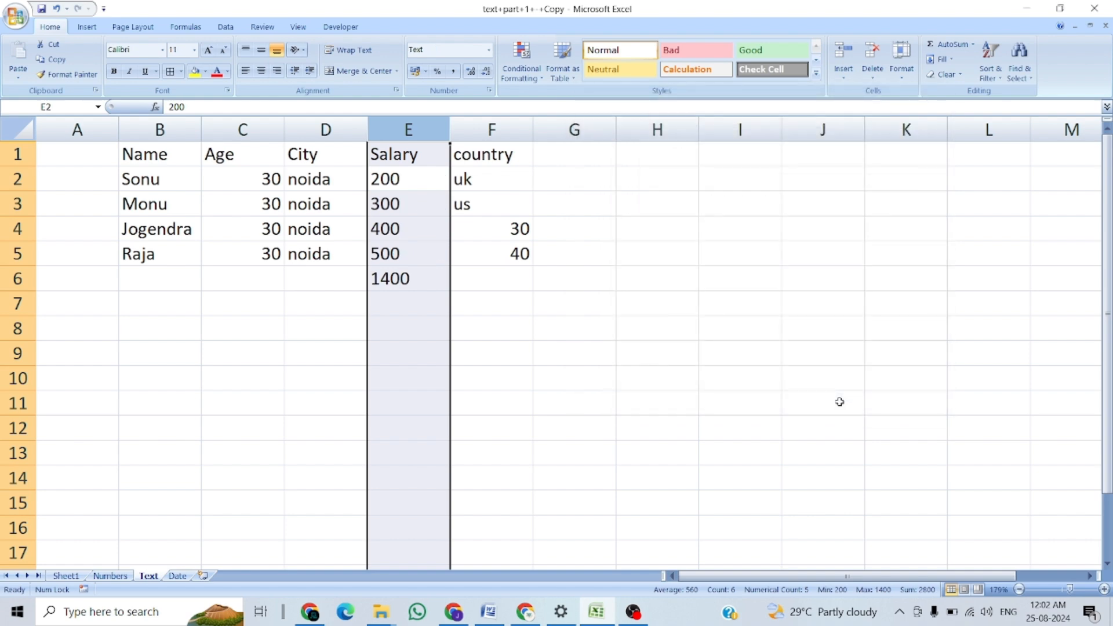
left_click(462, 293)
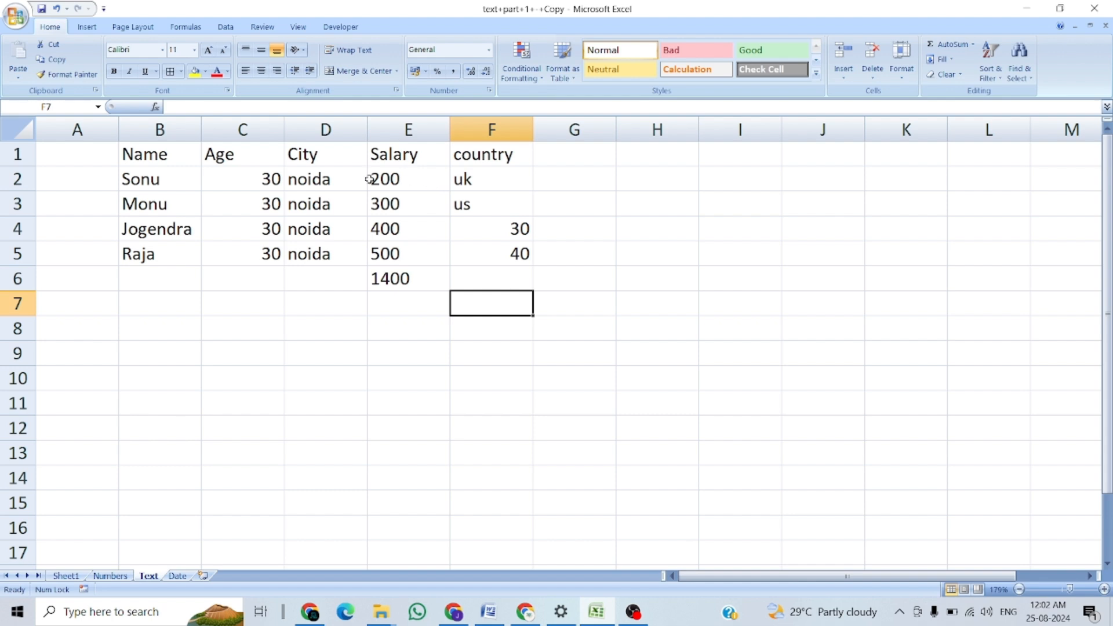
Check the number format category of the salary total in cell E6
left_click(391, 282)
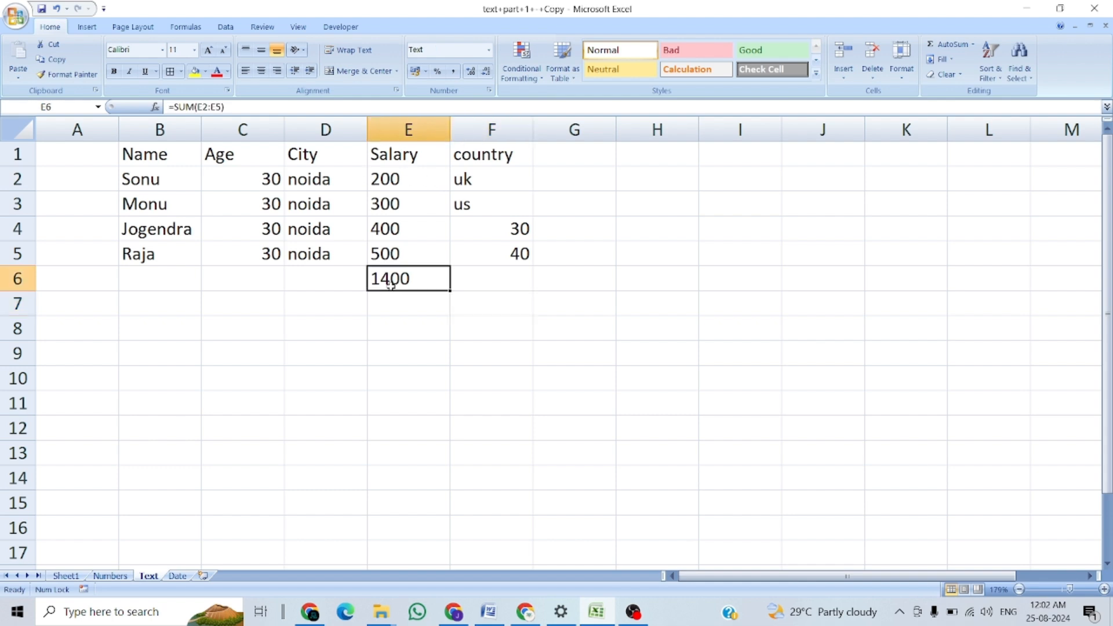
key("ctrl+1")
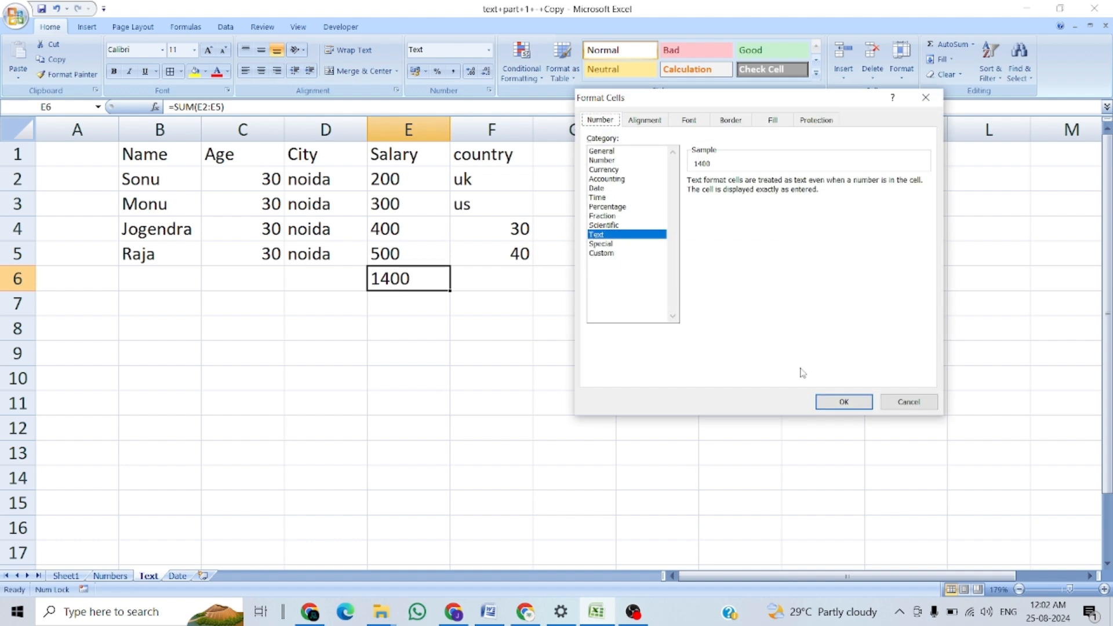
left_click(845, 402)
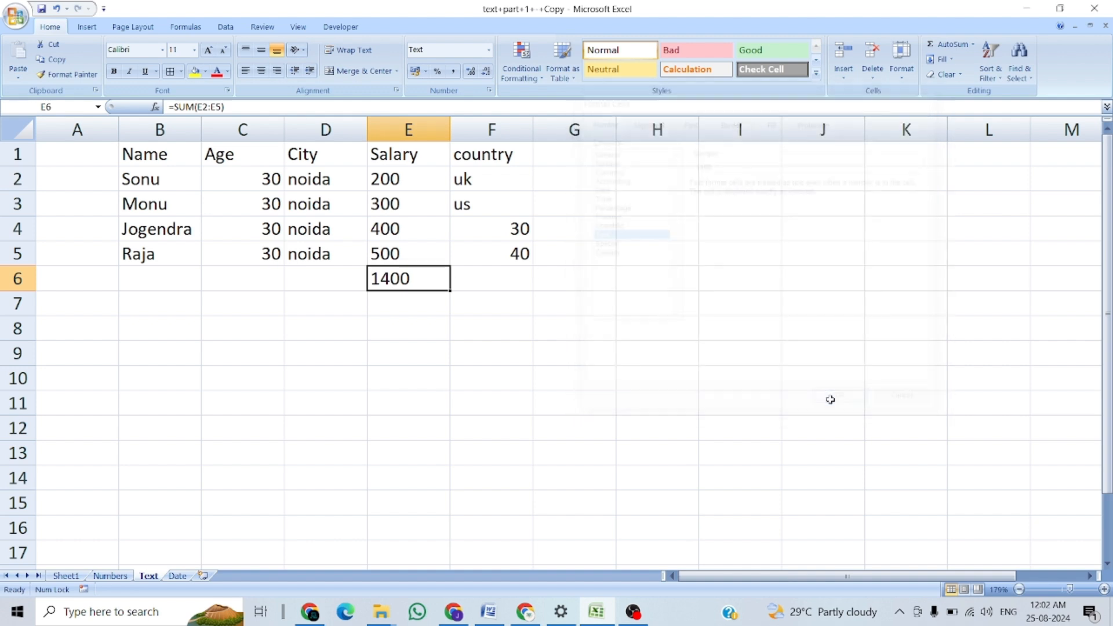
Enter the formula =SUM(E6) in cell E7, then reopen it and commit it again
left_click(416, 312)
type("=SUM(E6)")
key("Return")
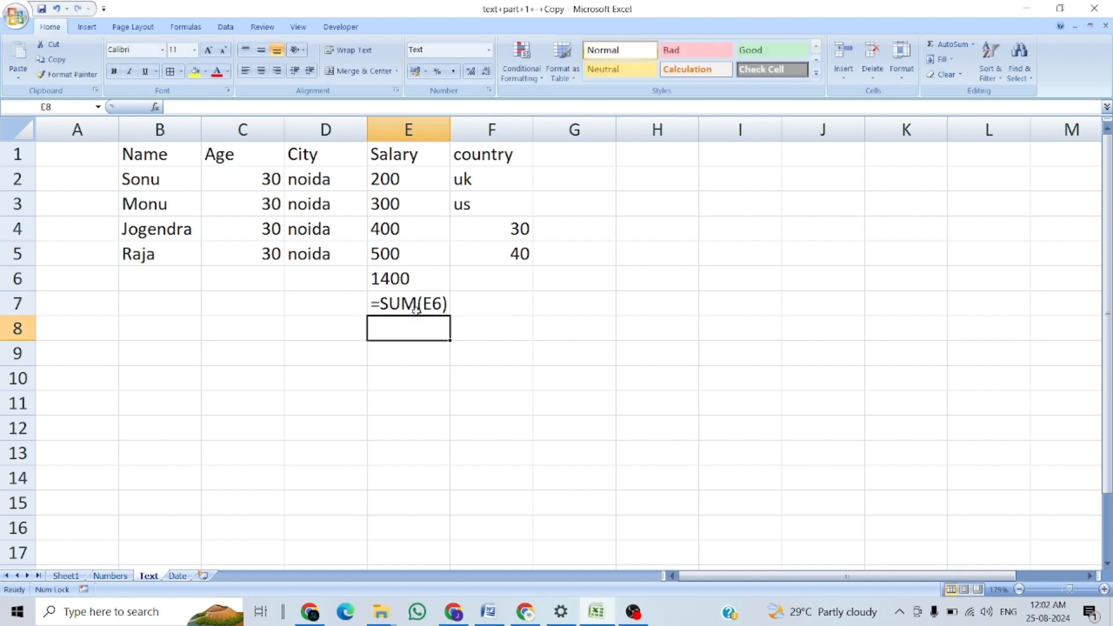
left_click(417, 309)
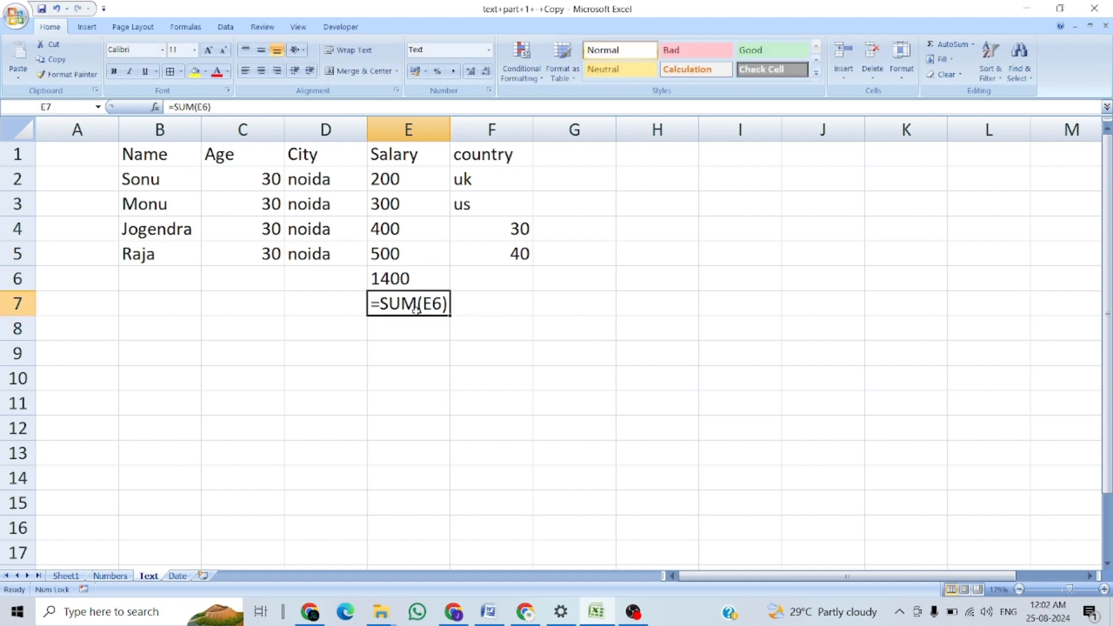
double_click(417, 309)
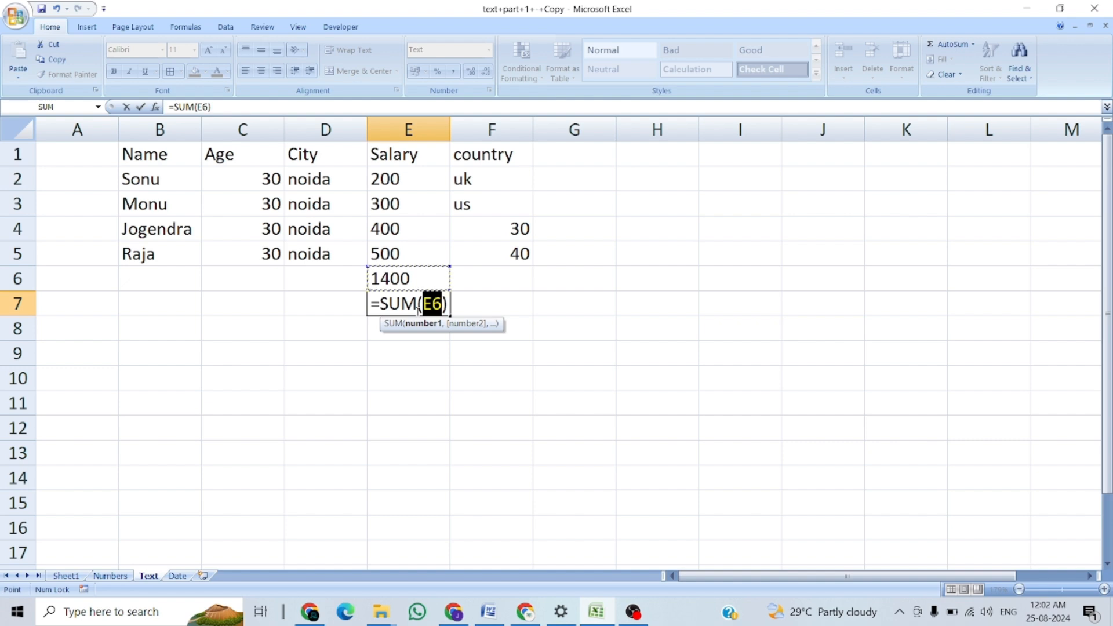
key("Return")
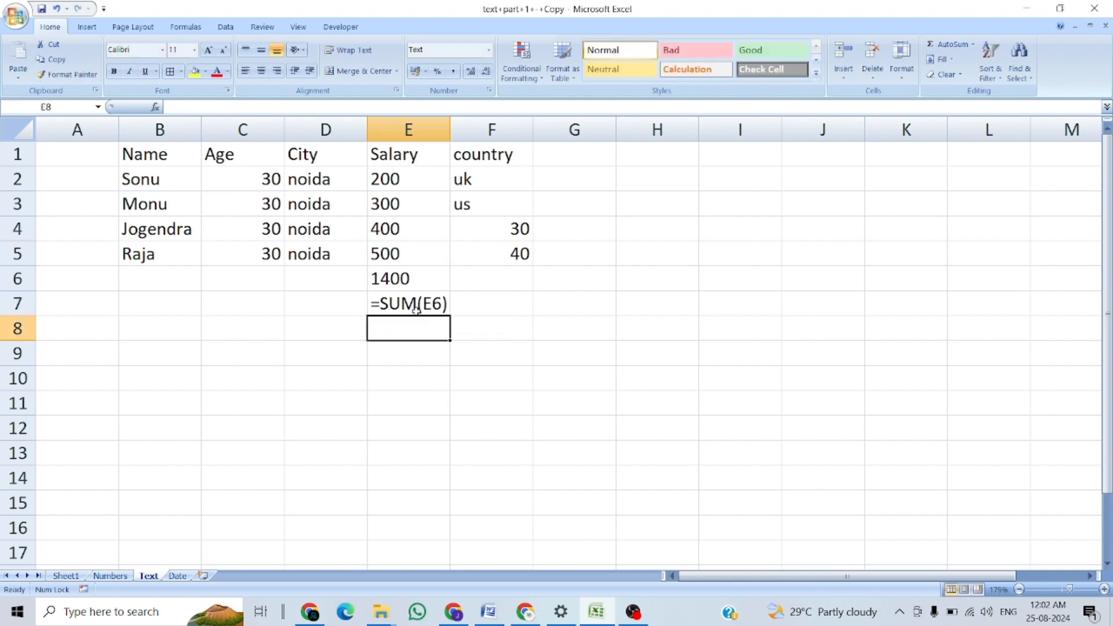
Examine the contents of the text-formatted cells in the Salary column, comparing the entries with the formulas in E6 and E7
key("Up")
key("Up")
key("Up")
key("Up")
key("Up")
key("Up")
key("Up")
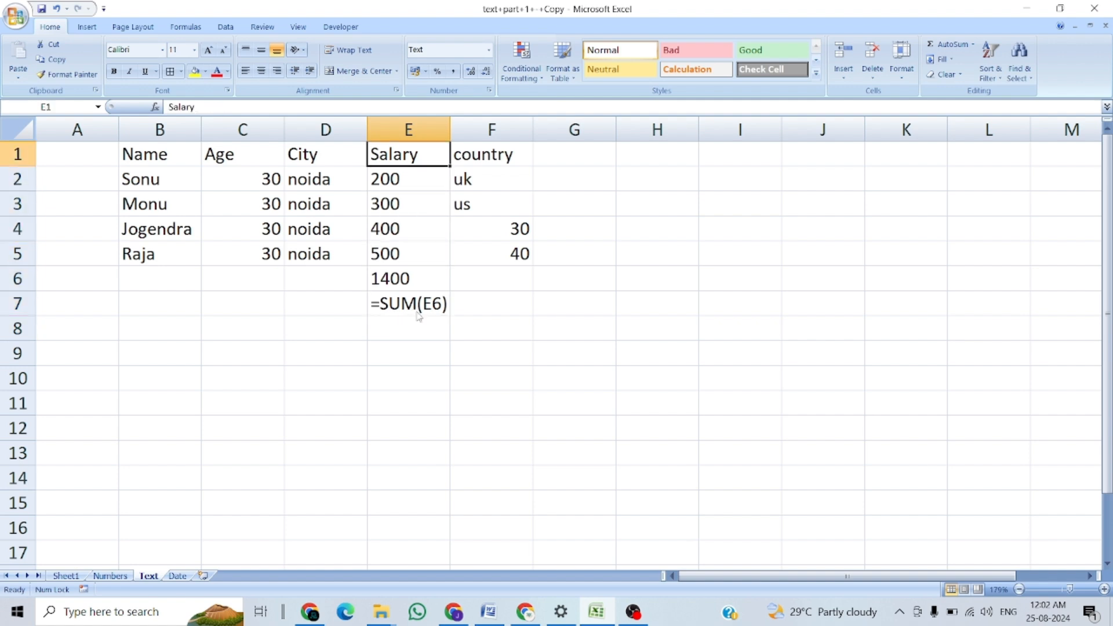
key("Down")
key("Down")
key("Down")
key("Down")
key("Down")
key("Down")
key("Down")
key("Up")
key("Up")
key("Down")
key("Up")
key("Up")
key("Up")
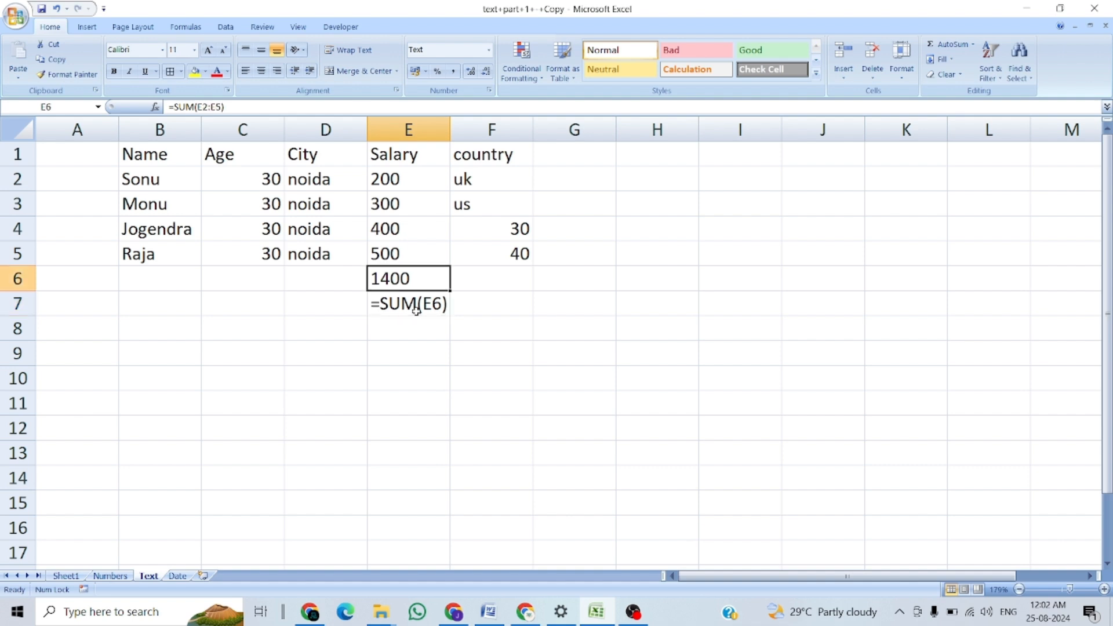
Format the salary cells E2:E7 with the Number category and 0 decimal places
key("Up")
key("Up")
key("Up")
key("Down")
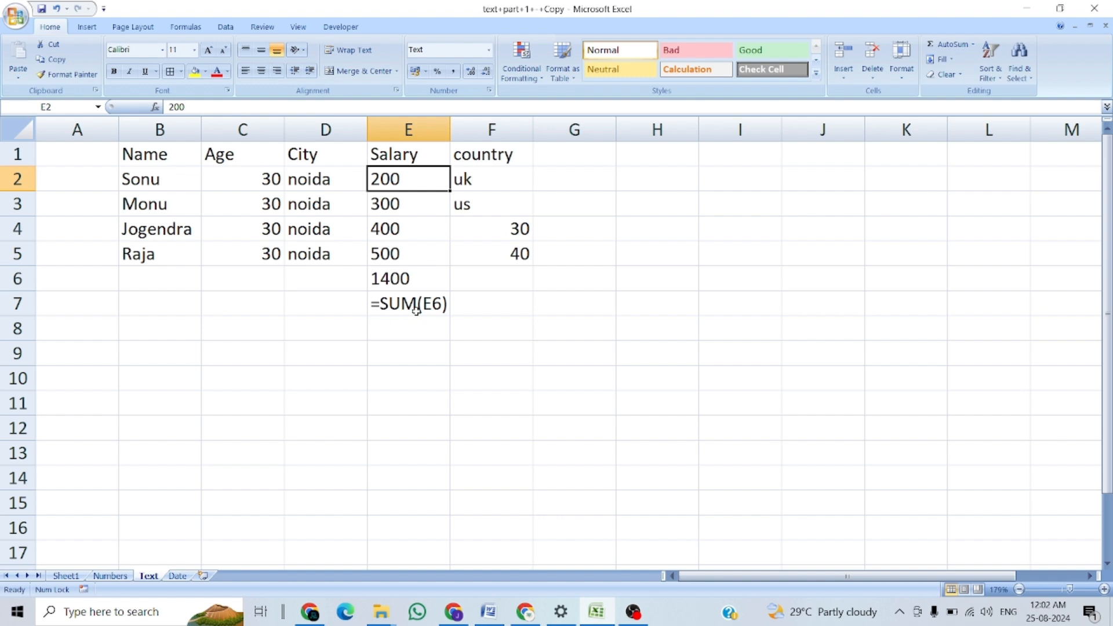
left_click(416, 311, "shift")
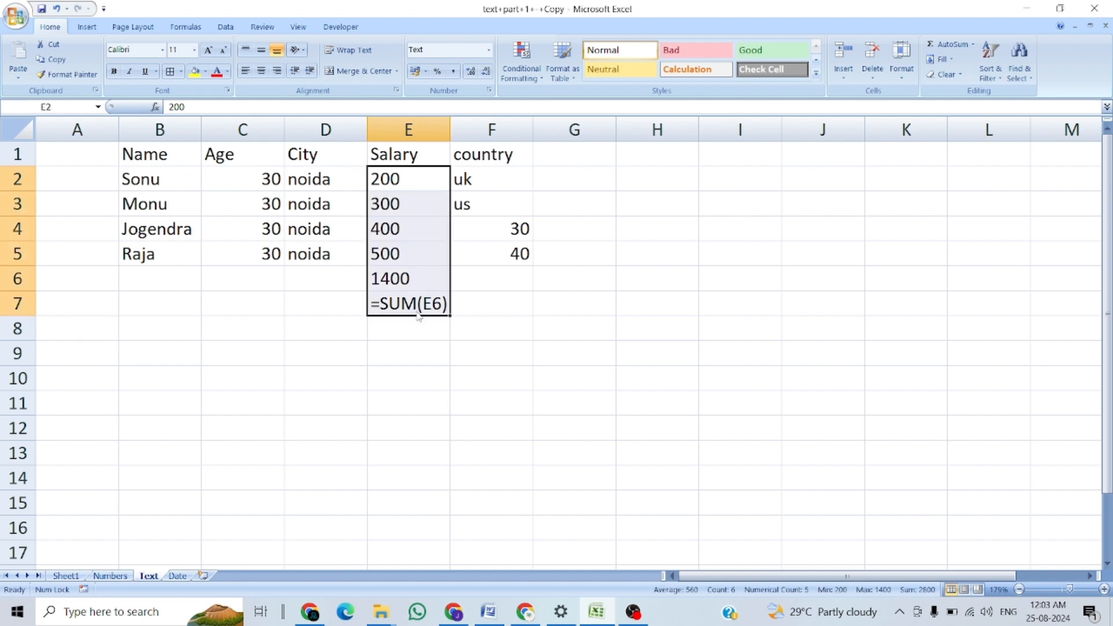
key("ctrl+1")
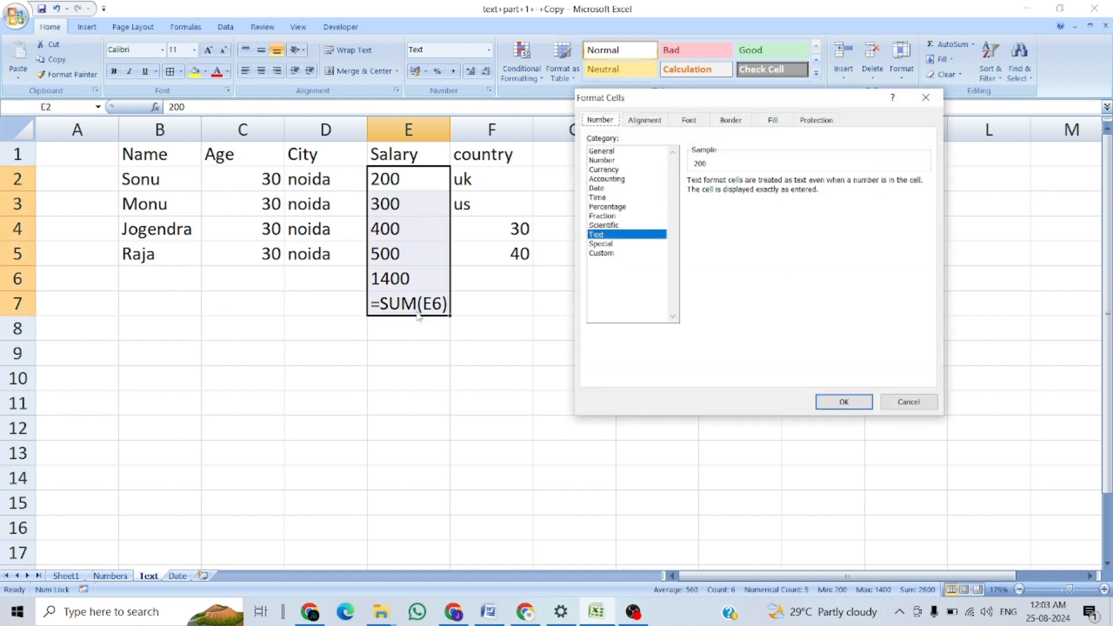
left_click(601, 151)
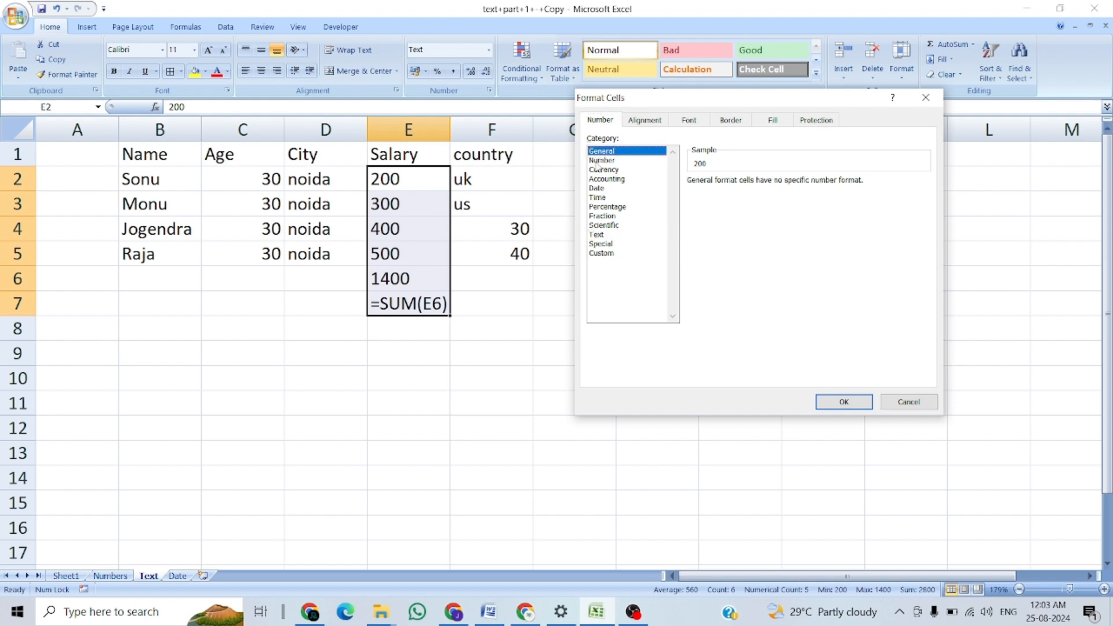
left_click(602, 161)
double_click(784, 184)
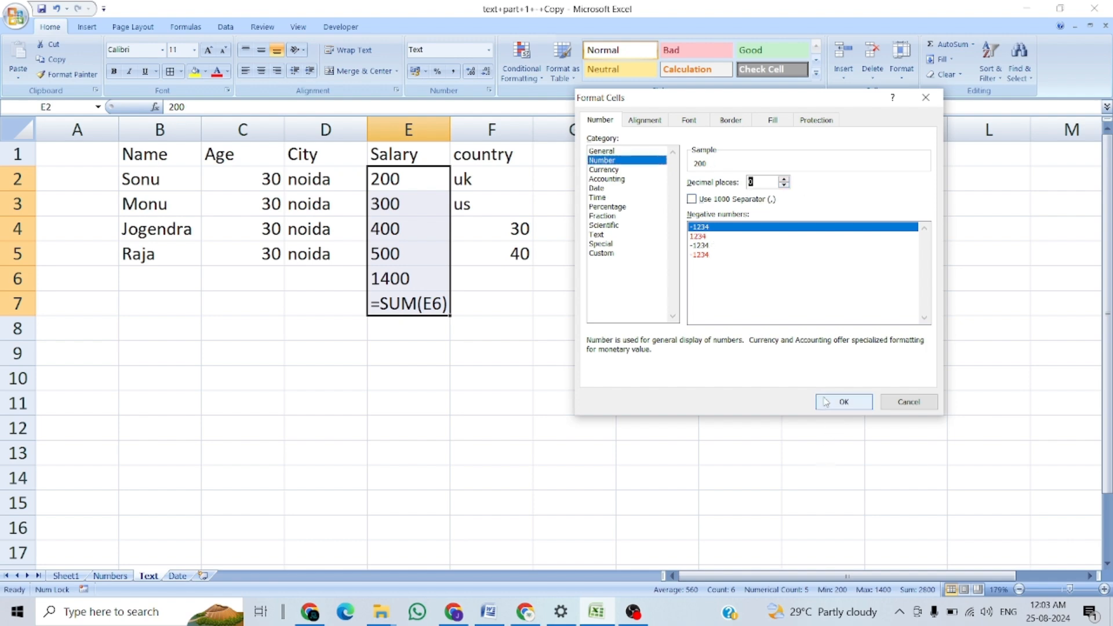
left_click(827, 402)
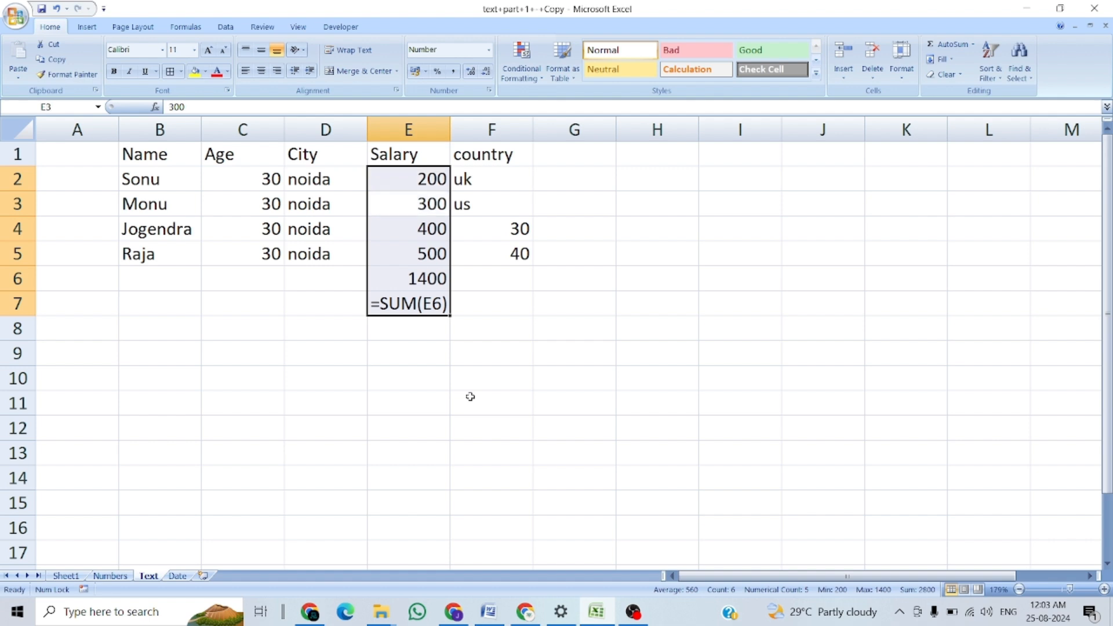
Reopen the formula =SUM(E6) in cell E7 and commit it again so it recalculates
key("Down")
key("Down")
key("Down")
key("Down")
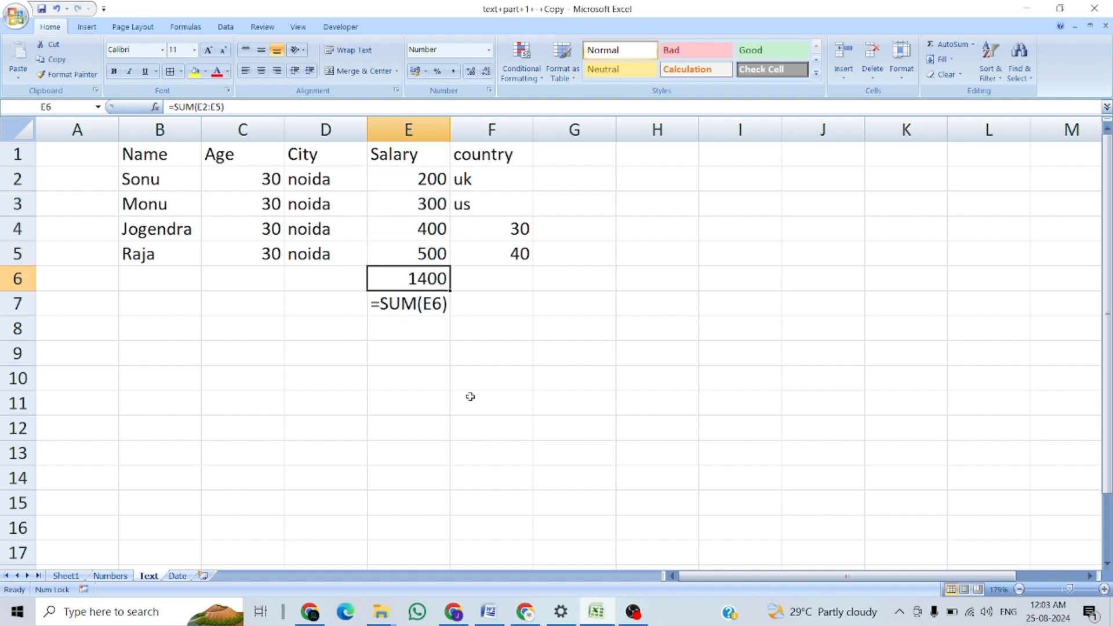
key("F2")
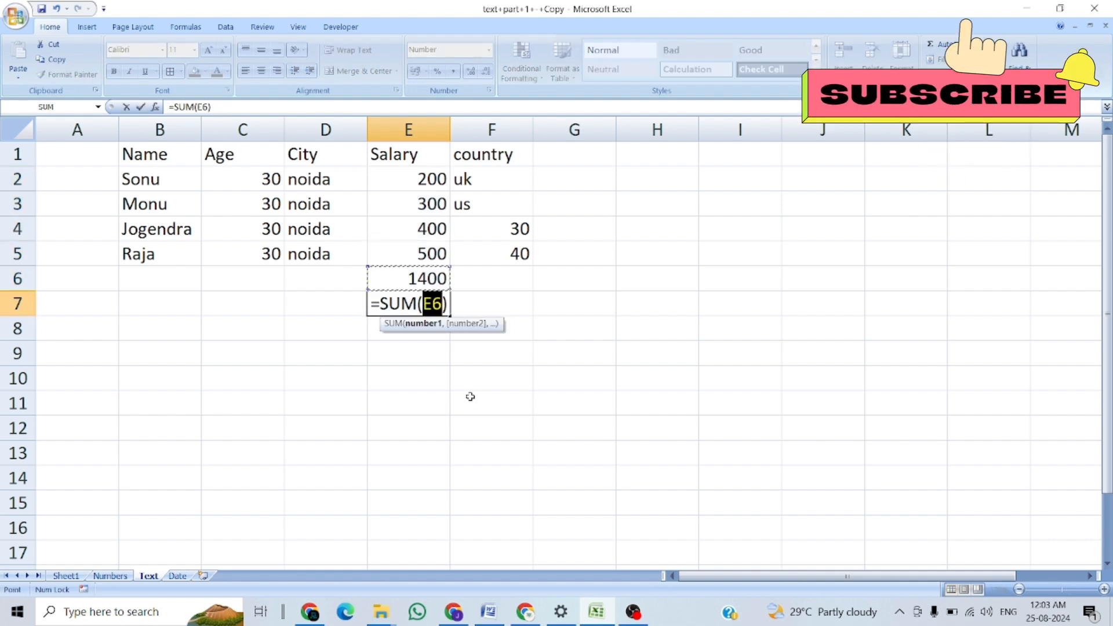
key("Return")
Recommit the formula =SUM(E2:E5) in cell E6 and clear the contents of cell E7
key("Up")
key("Up")
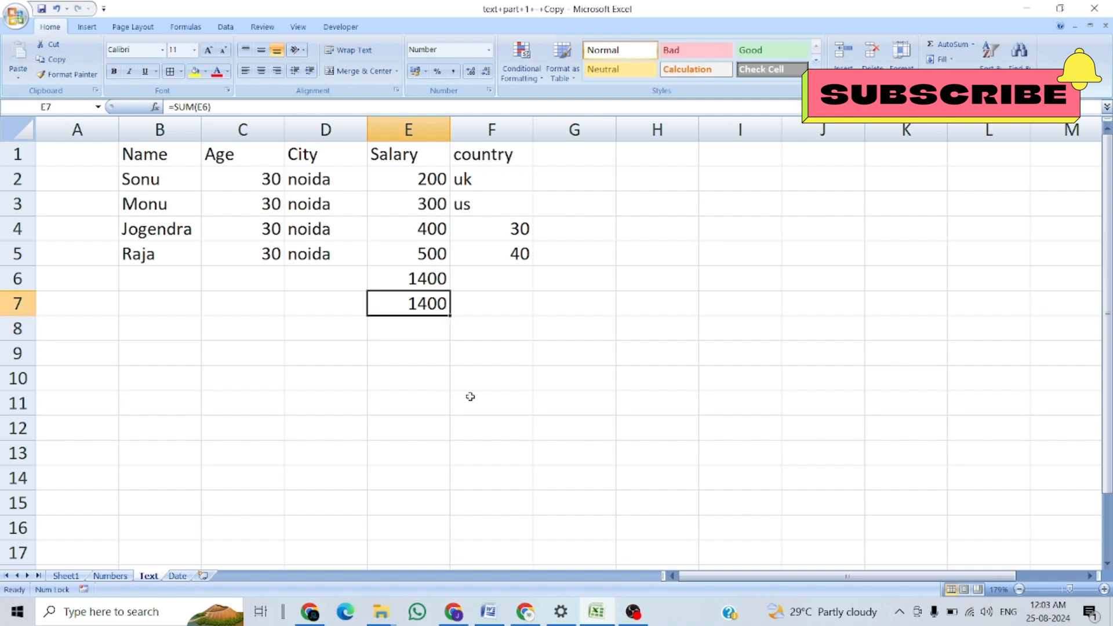
key("F2")
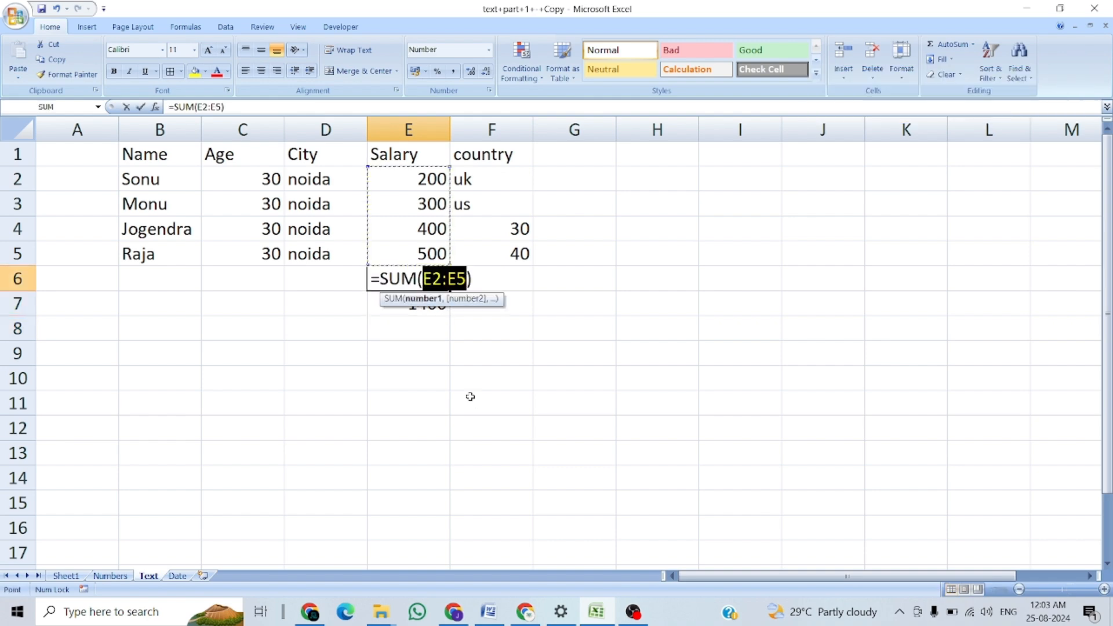
key("Return")
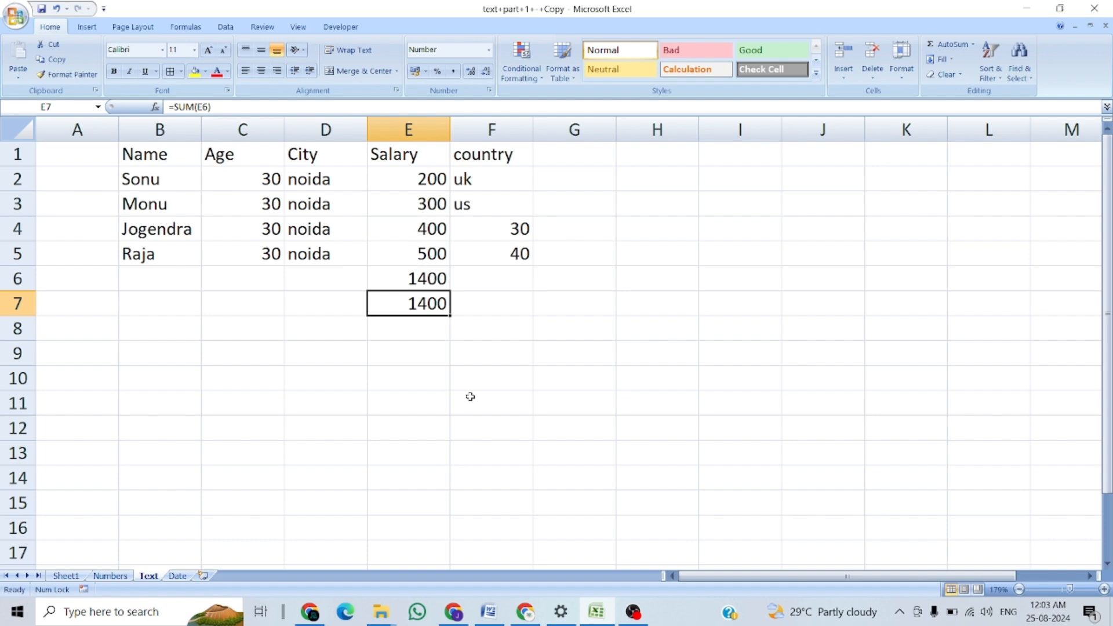
key("Delete")
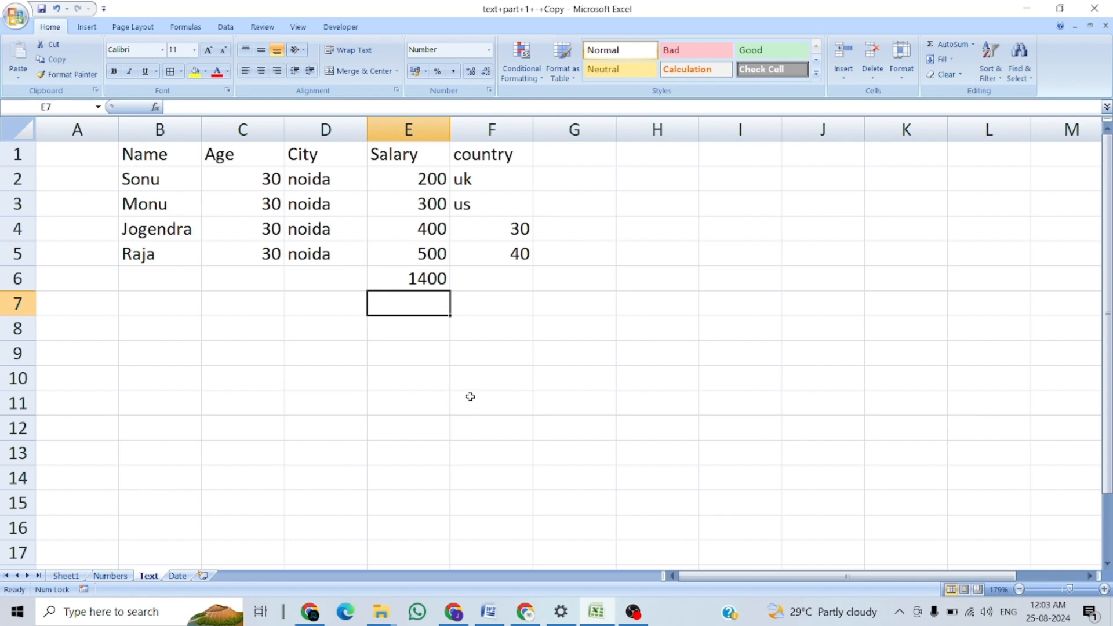
Go to the Date sheet and enter the header "year" in cell G5, beside Month
left_click(178, 577)
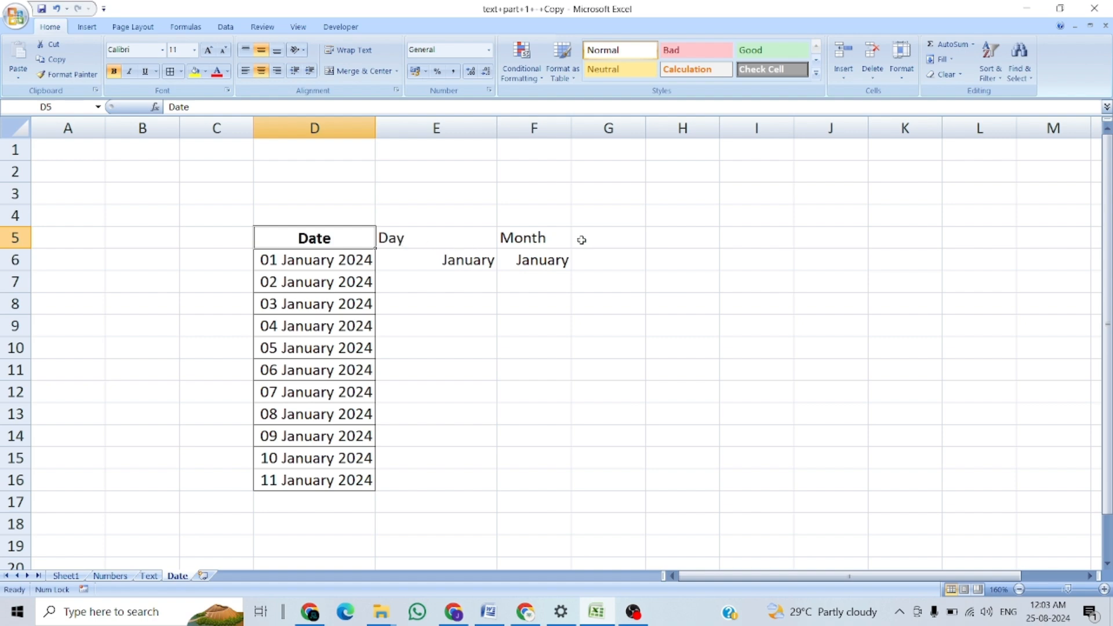
left_click(580, 239)
type("year")
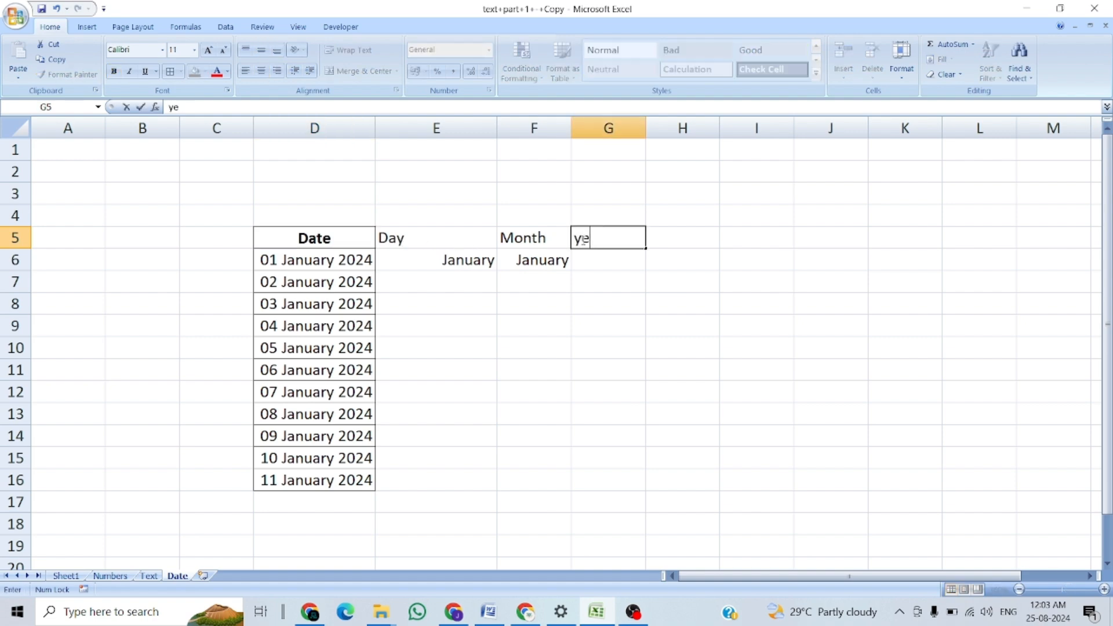
key("Return")
Copy the formatting of the Date header in D5 to the headers E5:G5 with Format Painter
key("Up")
key("Left")
key("Left")
key("Left")
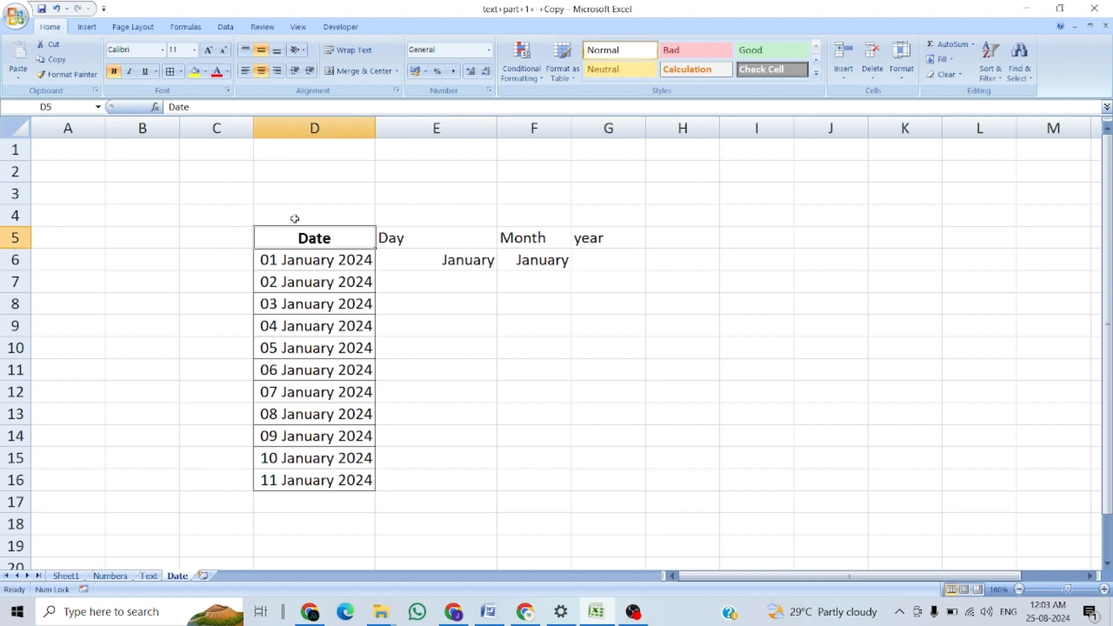
left_click(51, 77)
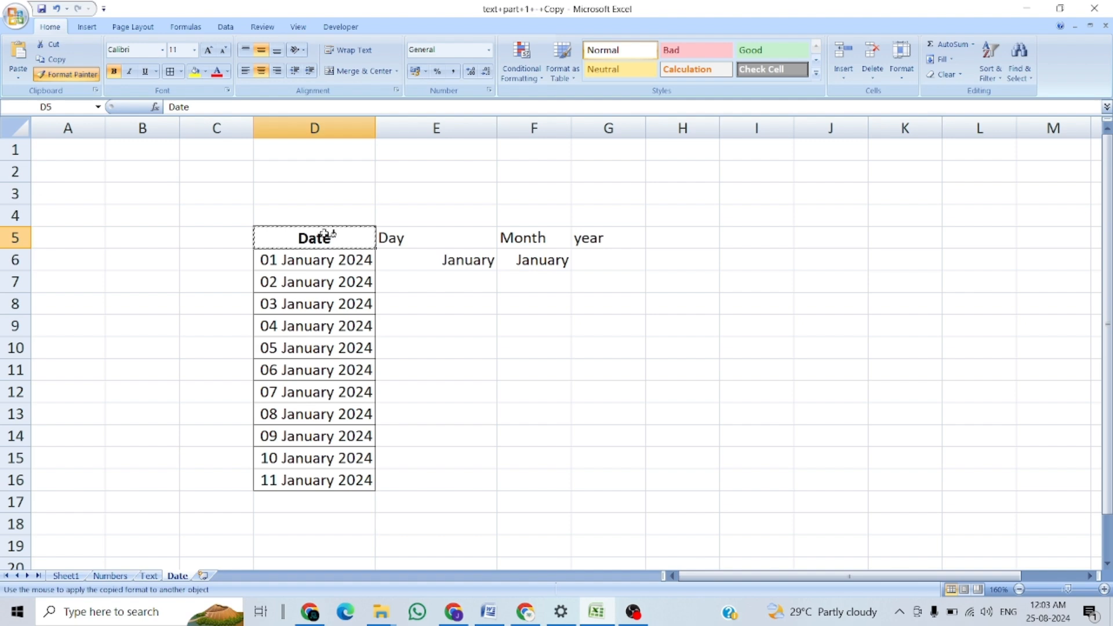
key("Right")
key("Right")
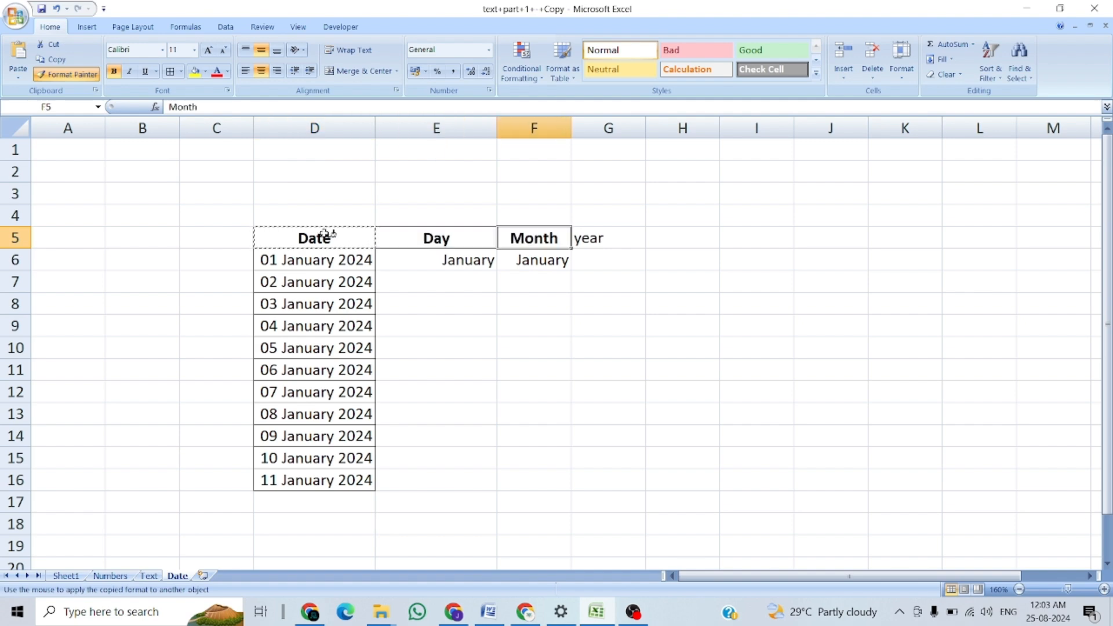
key("Right")
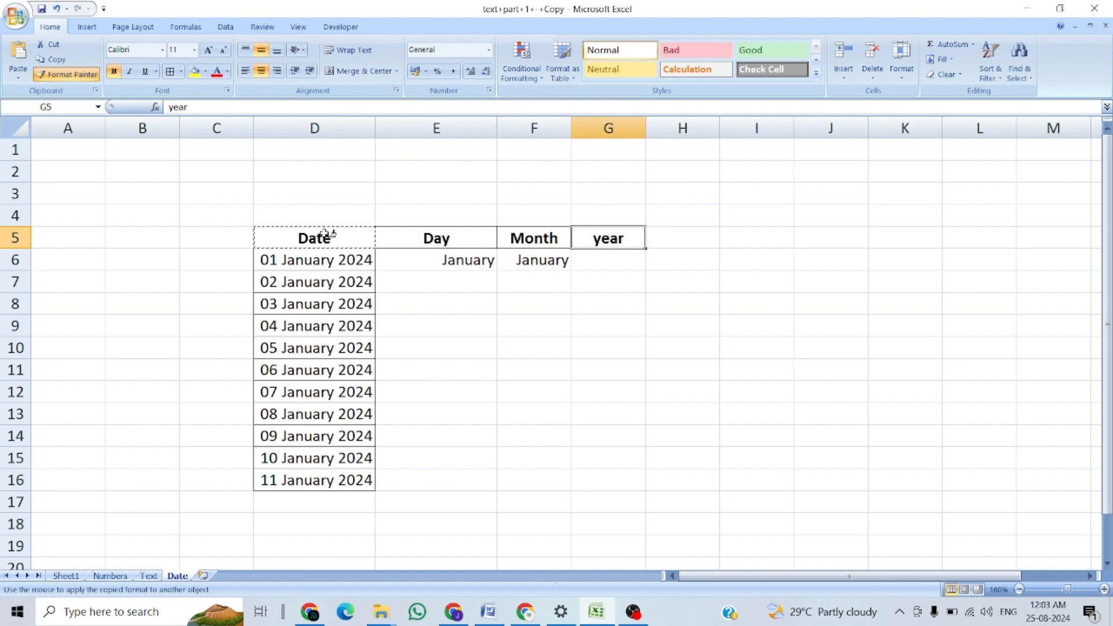
key("Escape")
key("Left")
key("Left")
key("Left")
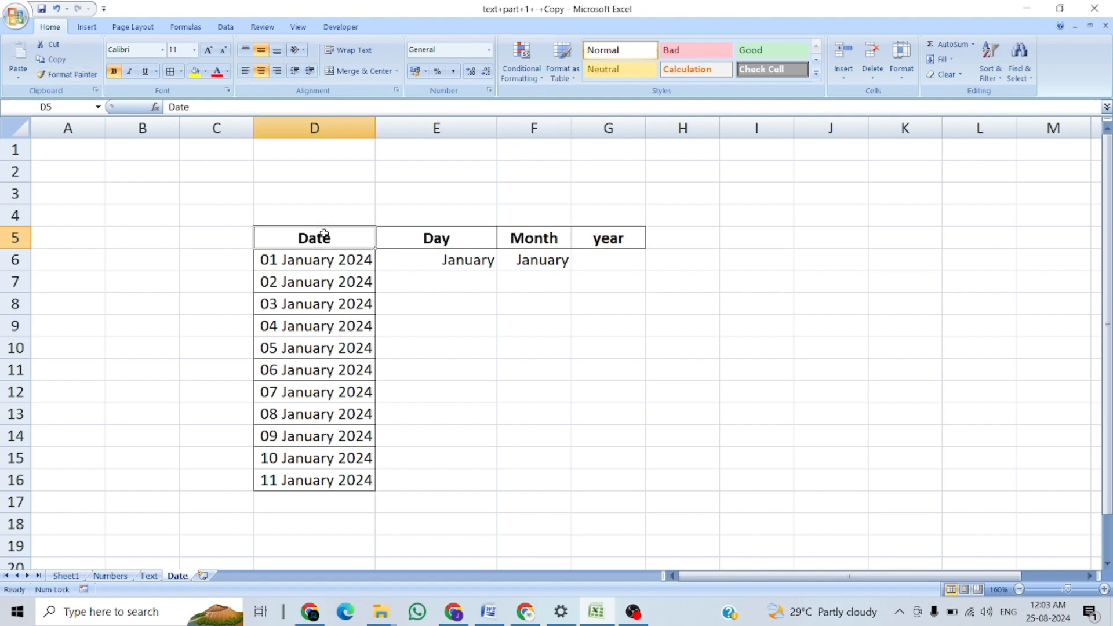
key("Down")
type("0")
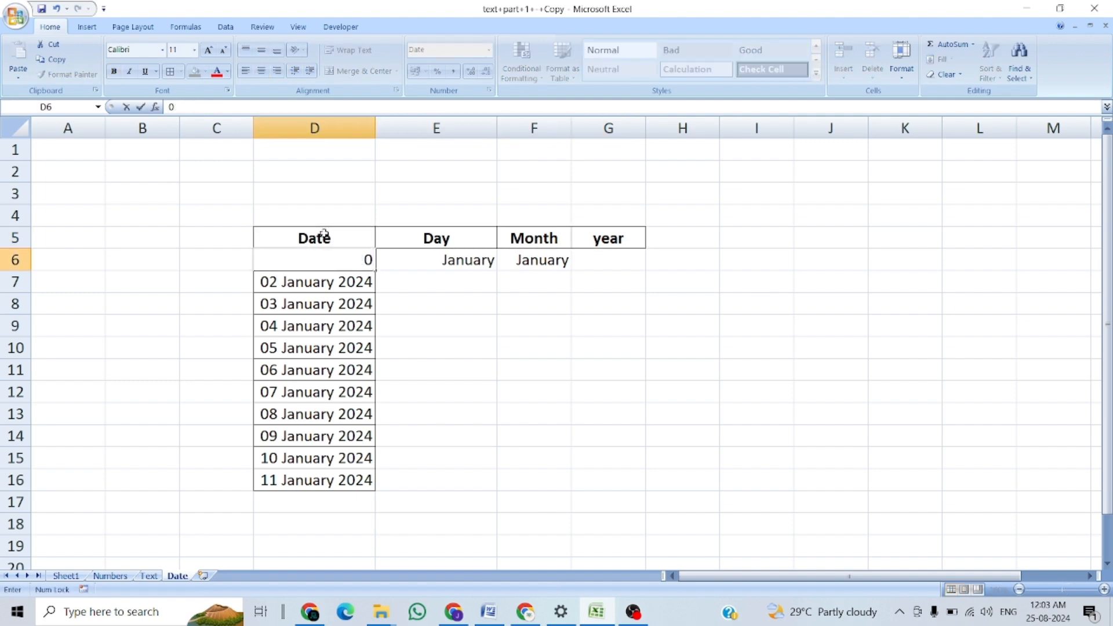
key("Escape")
key("Down")
key("Up")
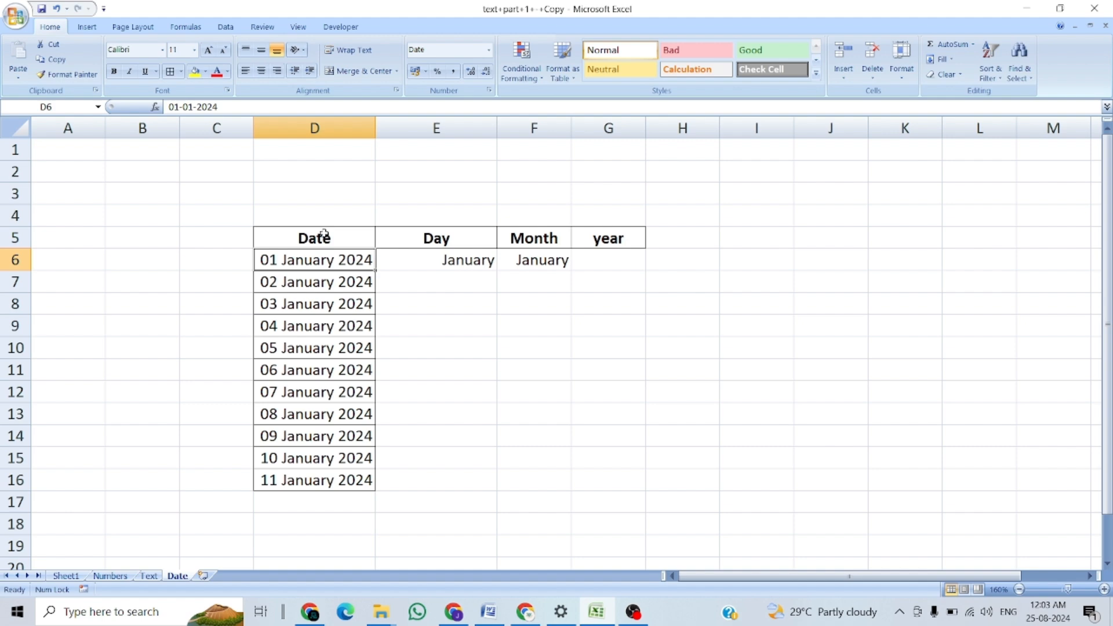
key("ctrl+a")
left_click(324, 234)
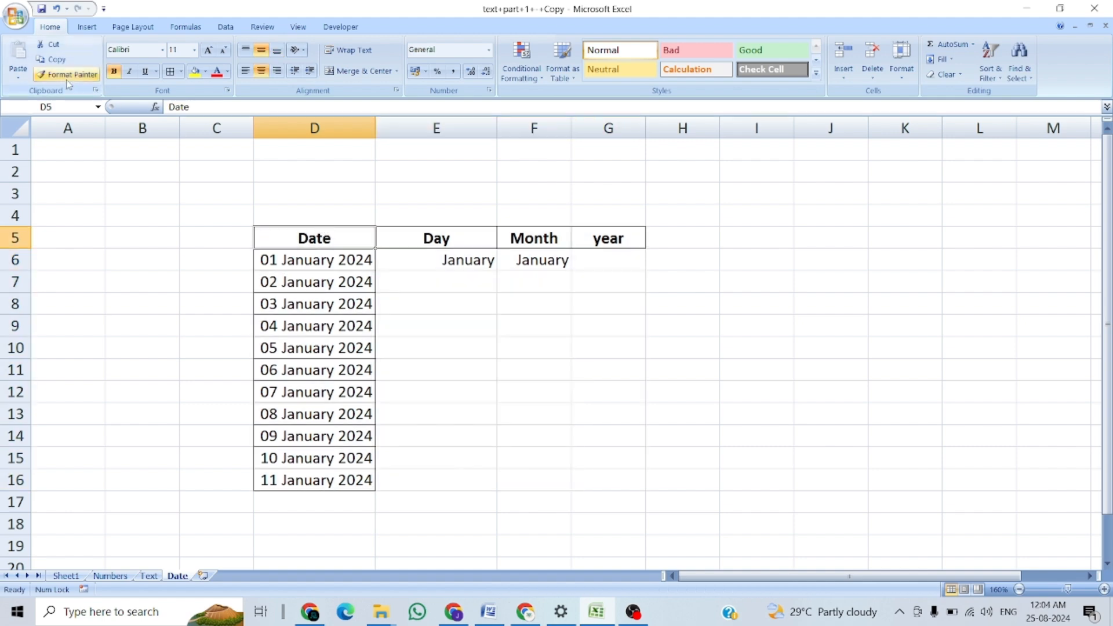
Try to copy the formatting of date cell D7 with Format Painter, and undo its application to the whole sheet
left_click(290, 275)
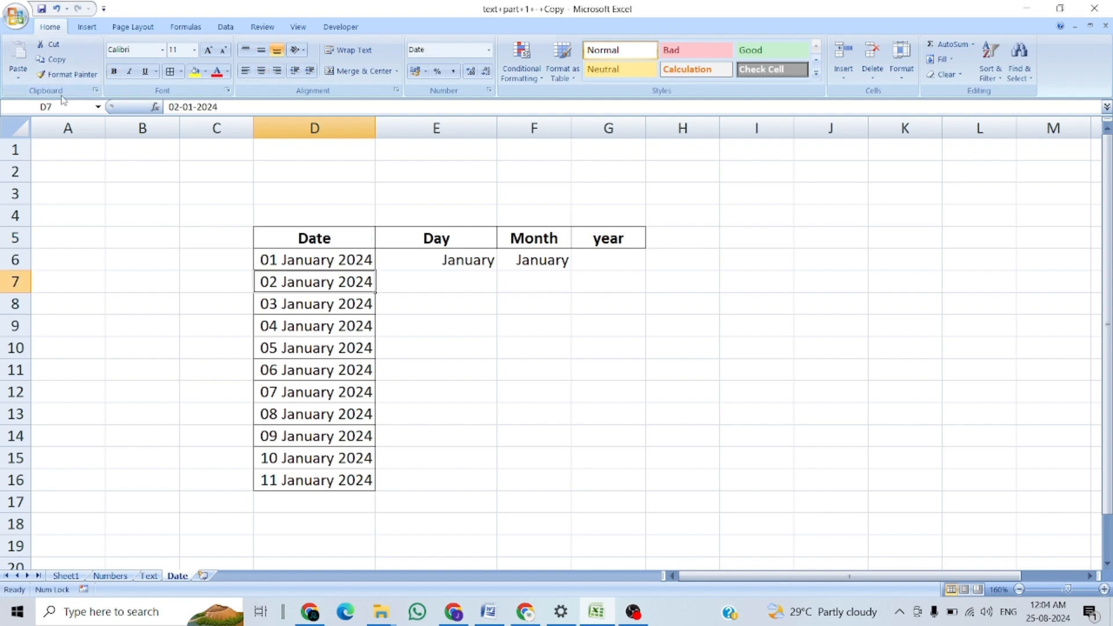
left_click(51, 76)
key("ctrl+z")
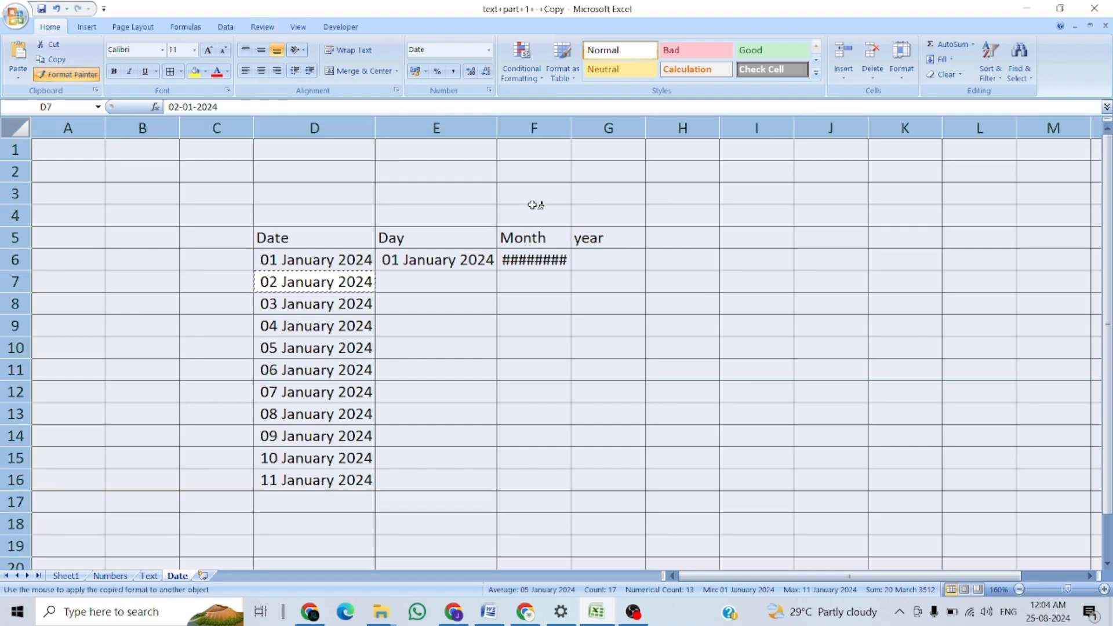
key("Escape")
key("ctrl+c")
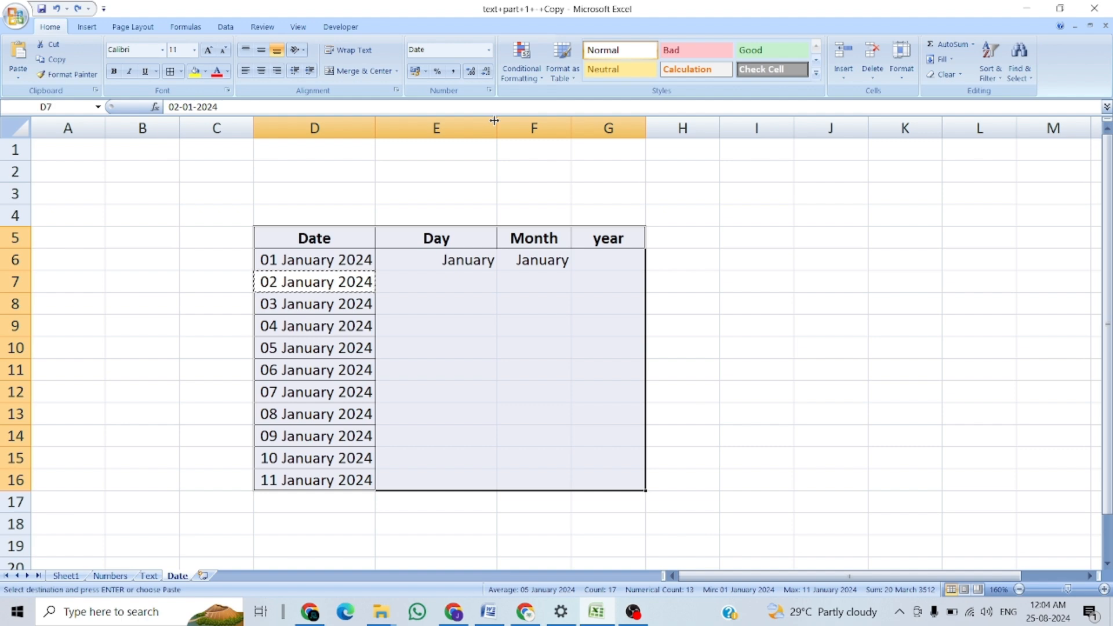
key("Escape")
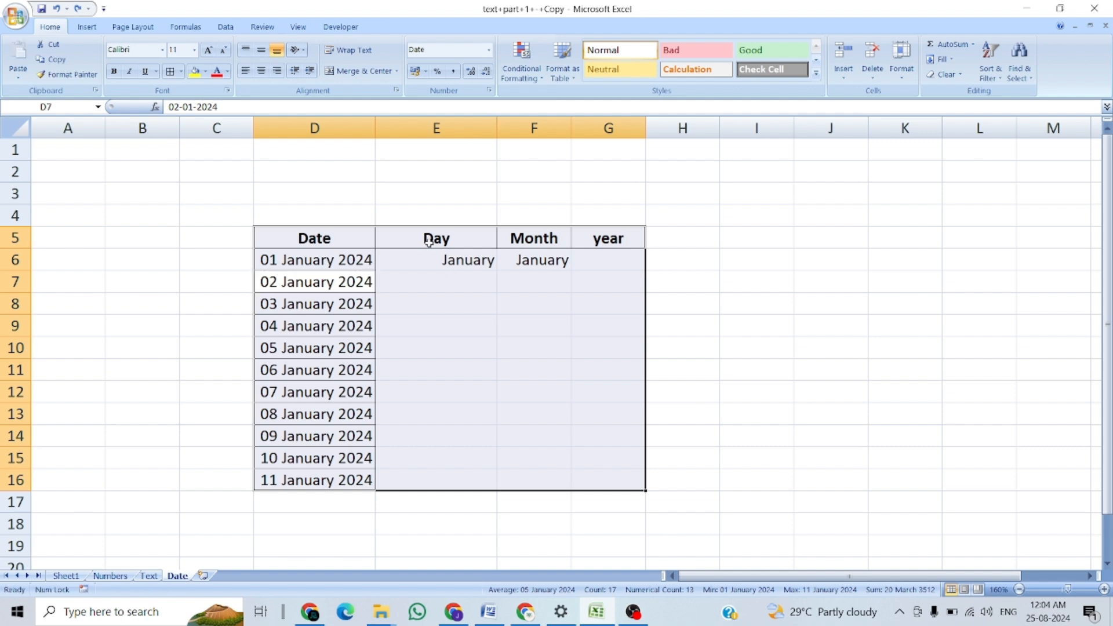
Copy the formatting of date cell D7 to the table D5:G16 with Format Painter and autofit all column widths
left_click(351, 284)
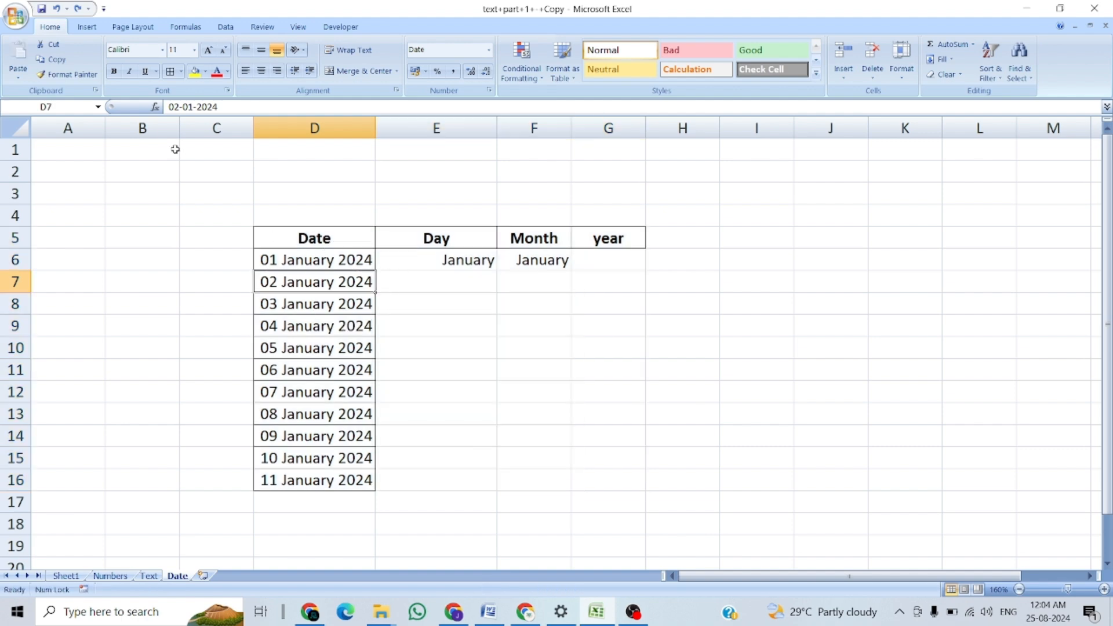
left_click(68, 74)
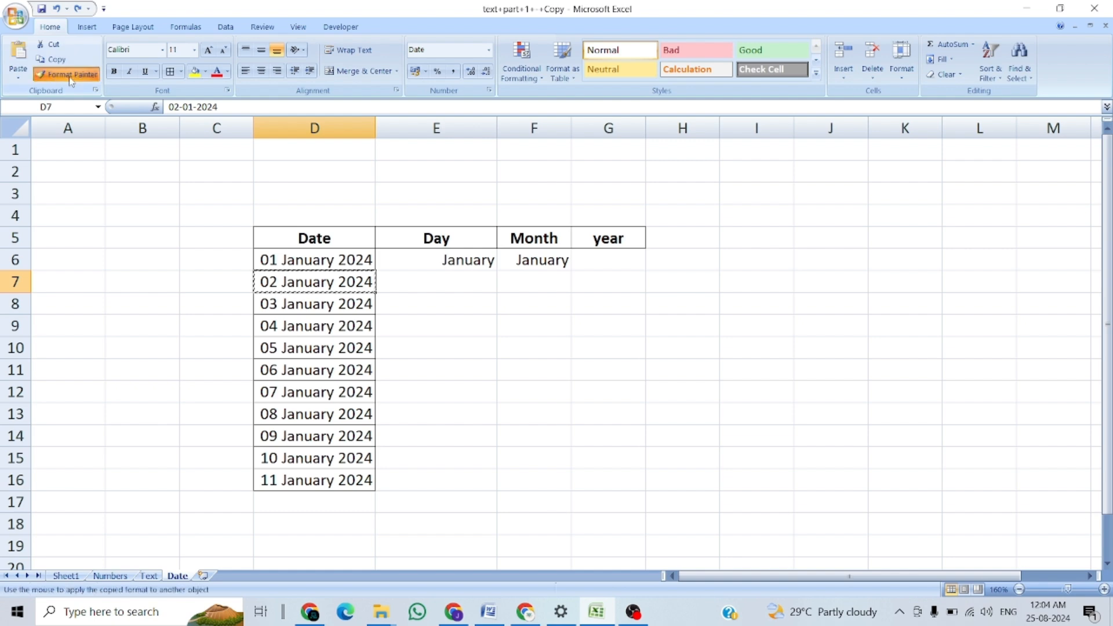
left_click_drag(314, 238, 609, 480)
key("Escape")
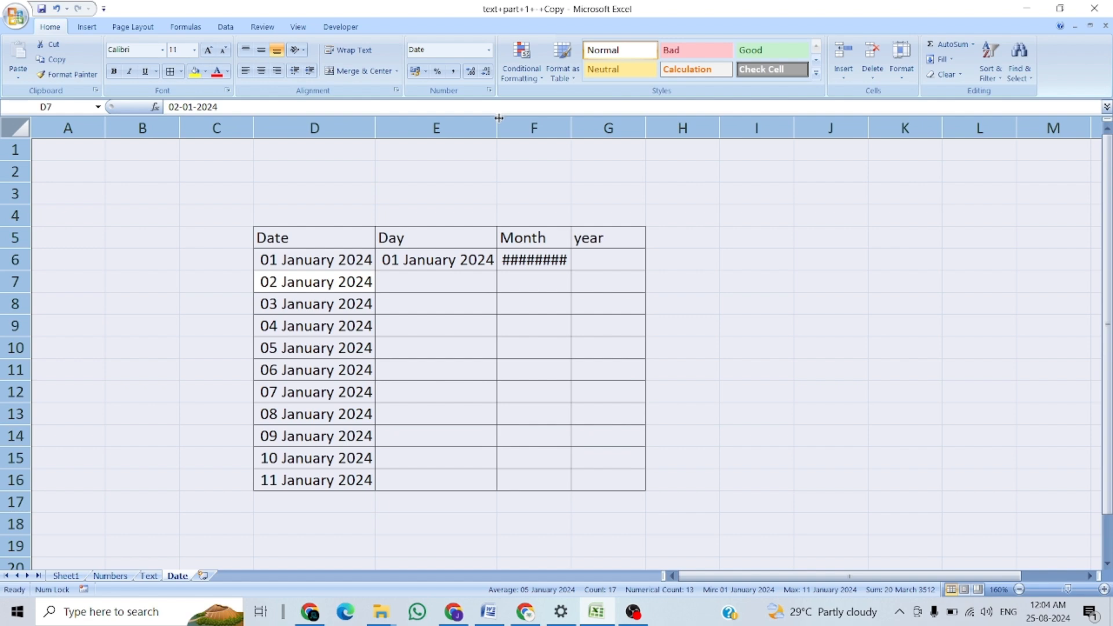
double_click(498, 118)
Examine the contents and formulas of the first data row, cells D6 to G6
left_click(485, 304)
key("Up")
key("Up")
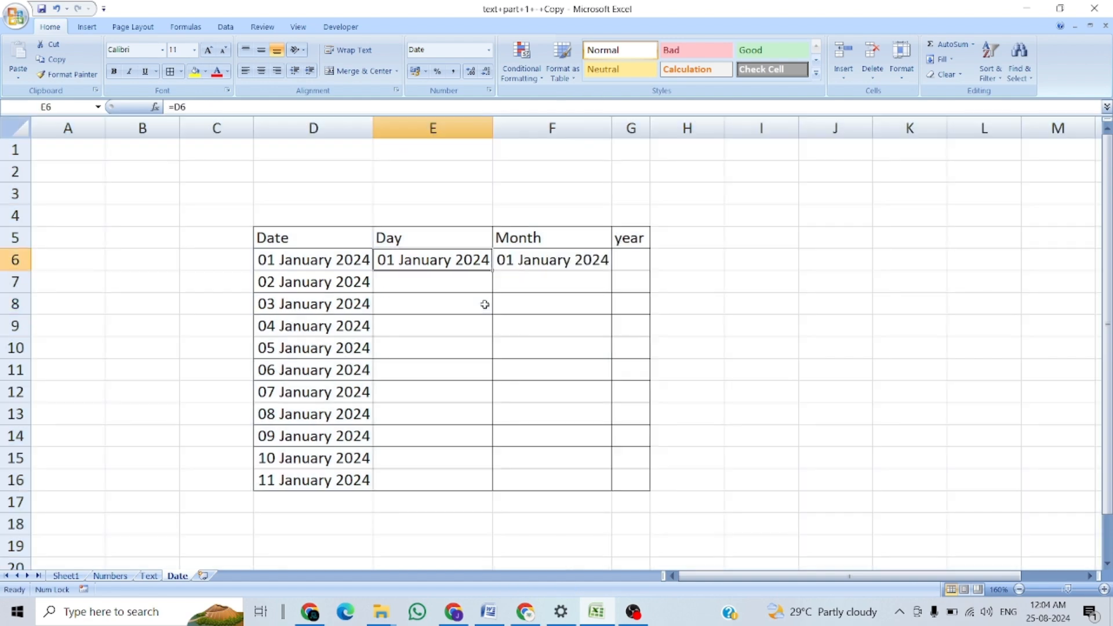
key("Left")
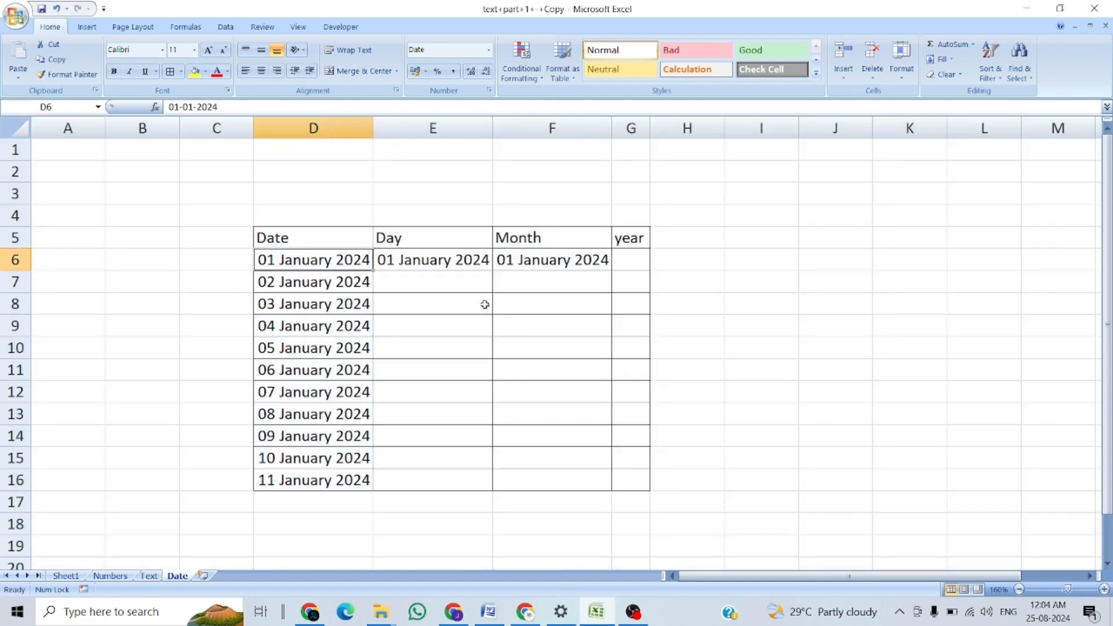
key("Right")
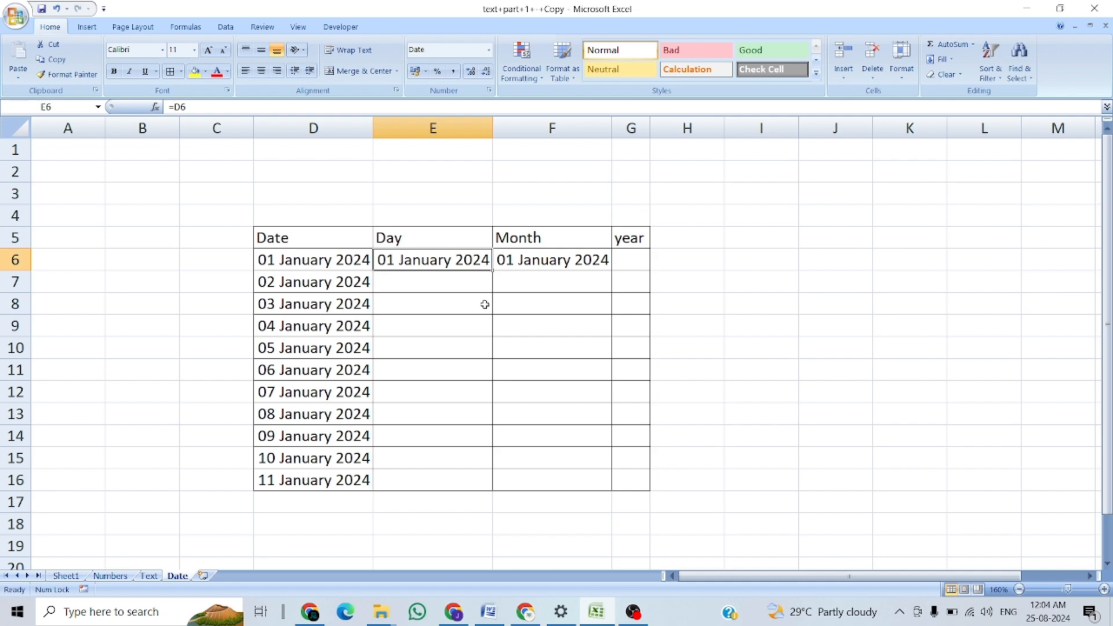
key("Right")
key("Right")
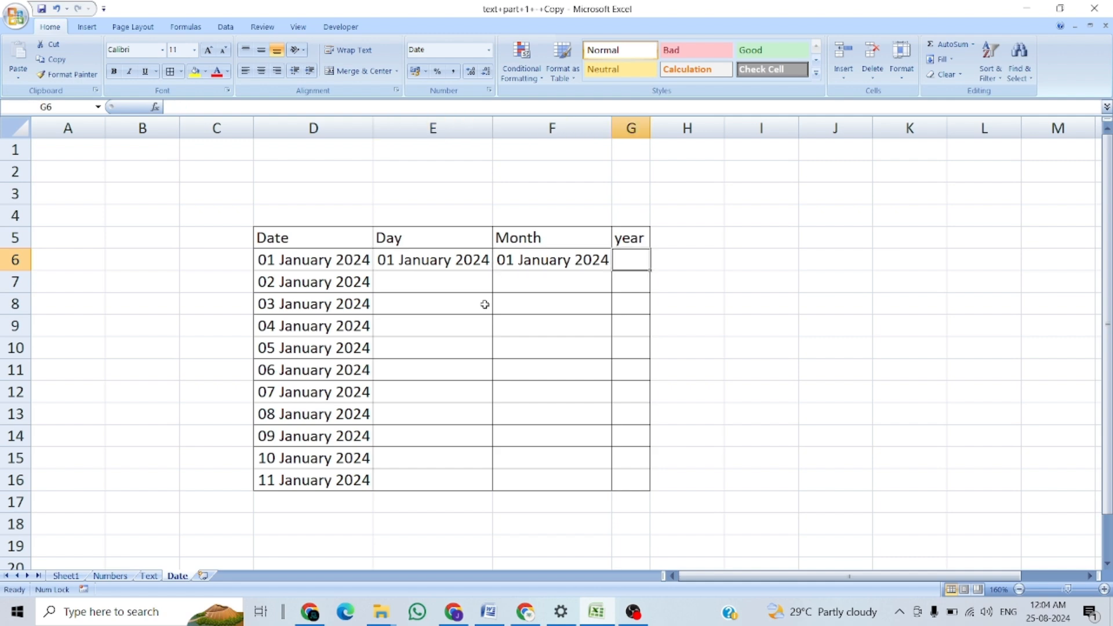
key("Left")
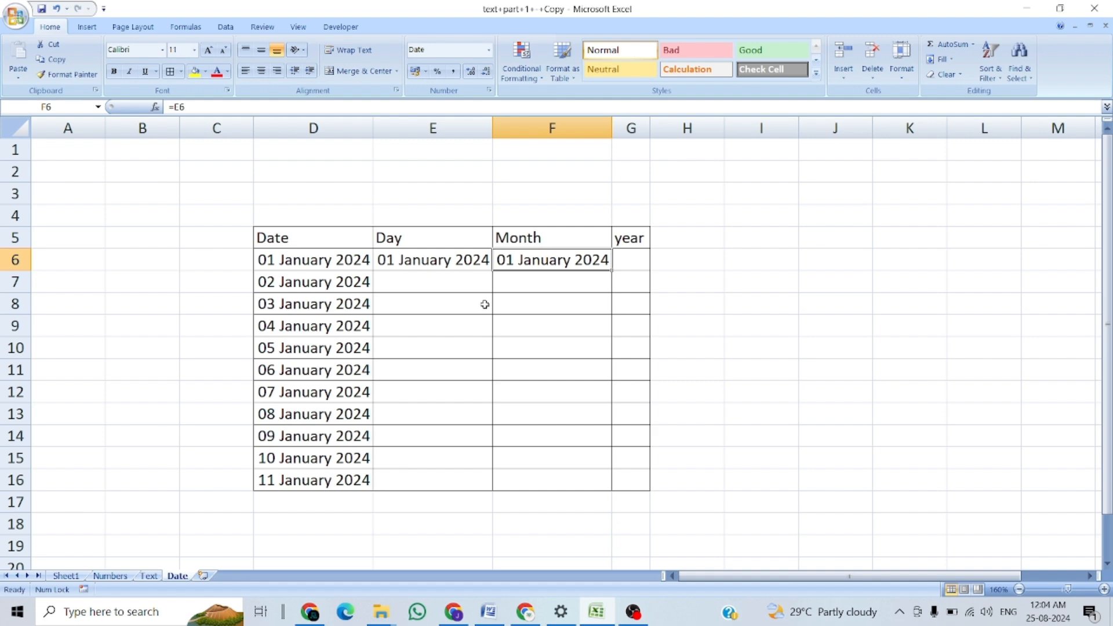
Enter the formula =F6 in cell G6 under the year header
key("Right")
type("=")
key("Left")
key("Return")
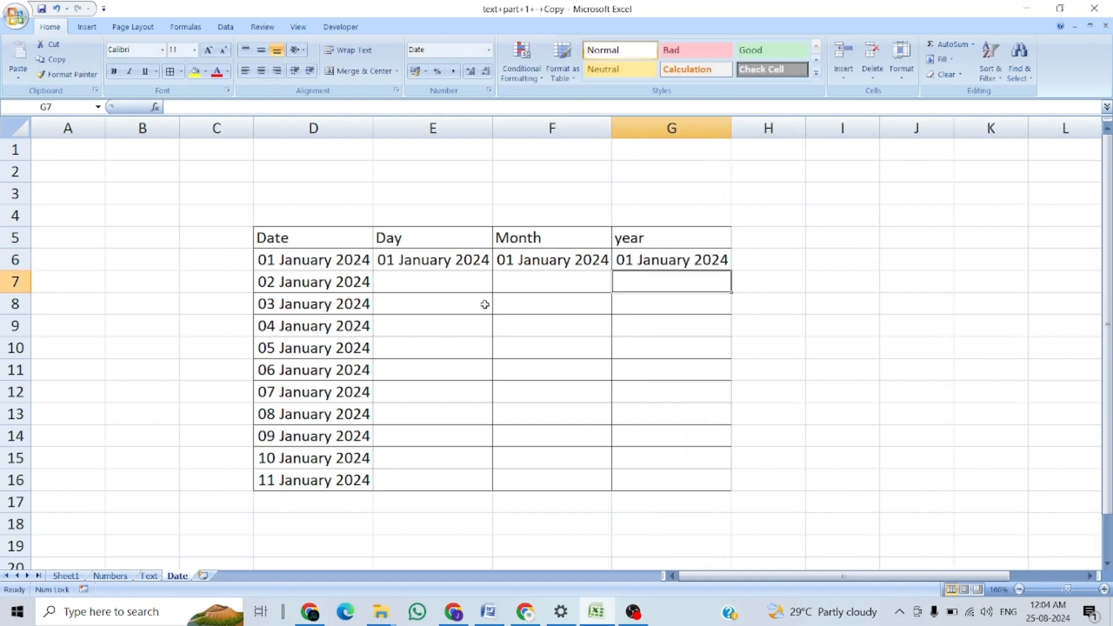
Replace the formulas in the first data row, D6:G6, with their date values and review the Month and year cells
key("Up")
key("Left")
key("Left")
key("Left")
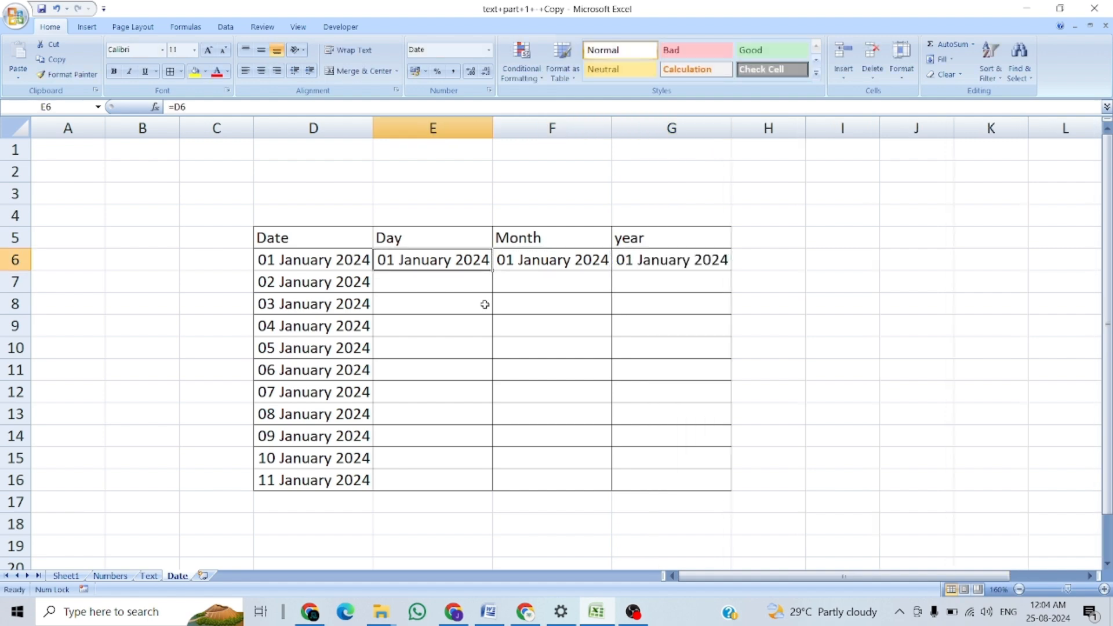
key("shift+Right")
key("shift+Right")
key("shift+Right")
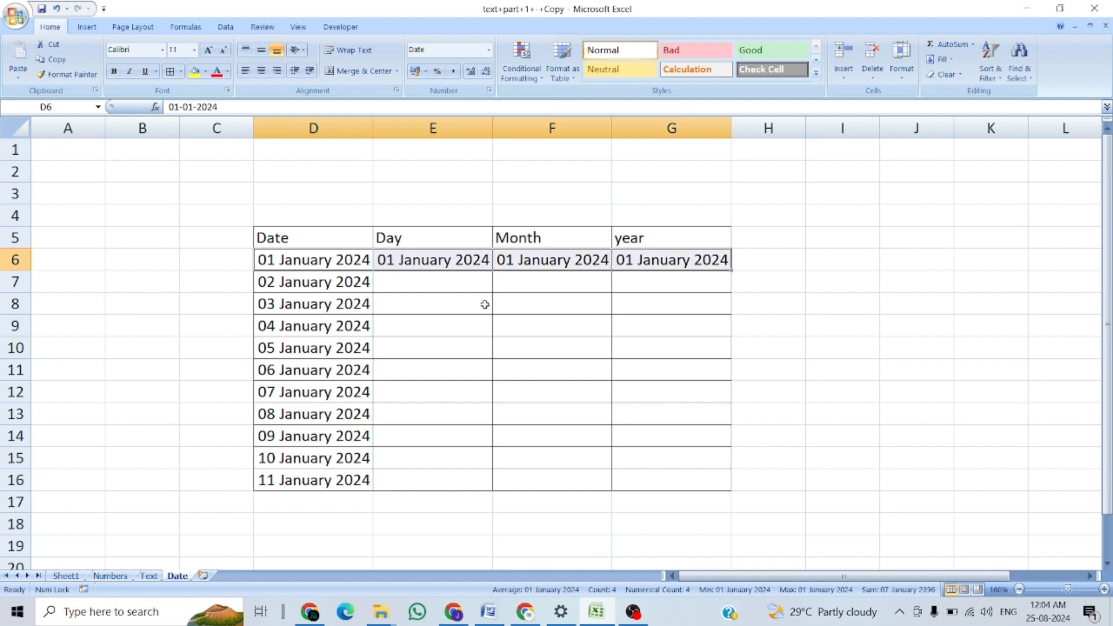
key("Down")
key("Up")
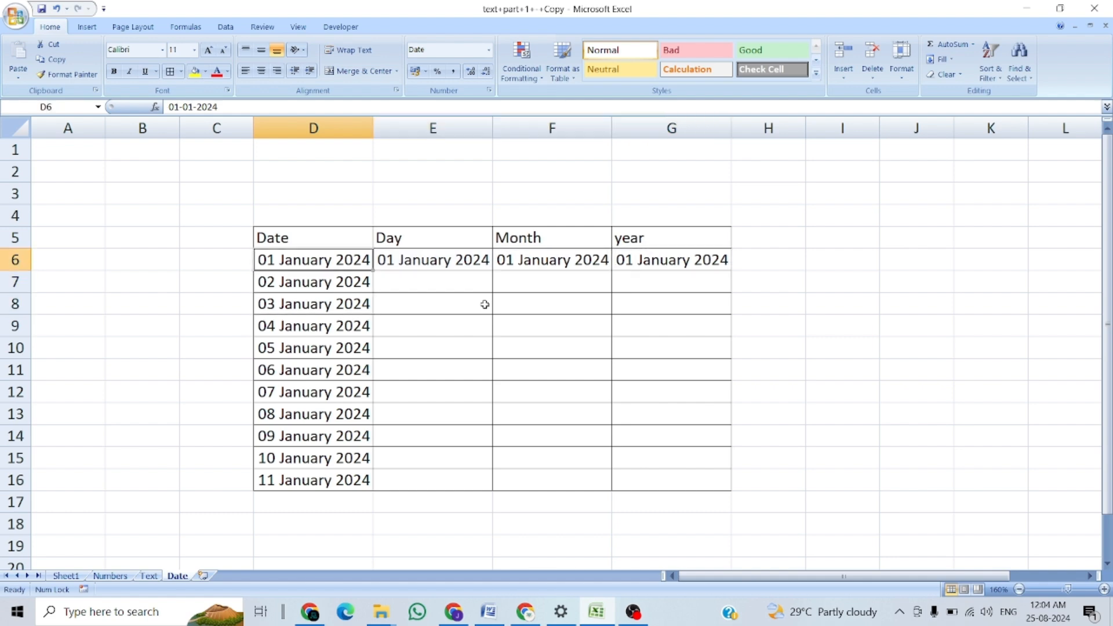
key("Right")
key("Right")
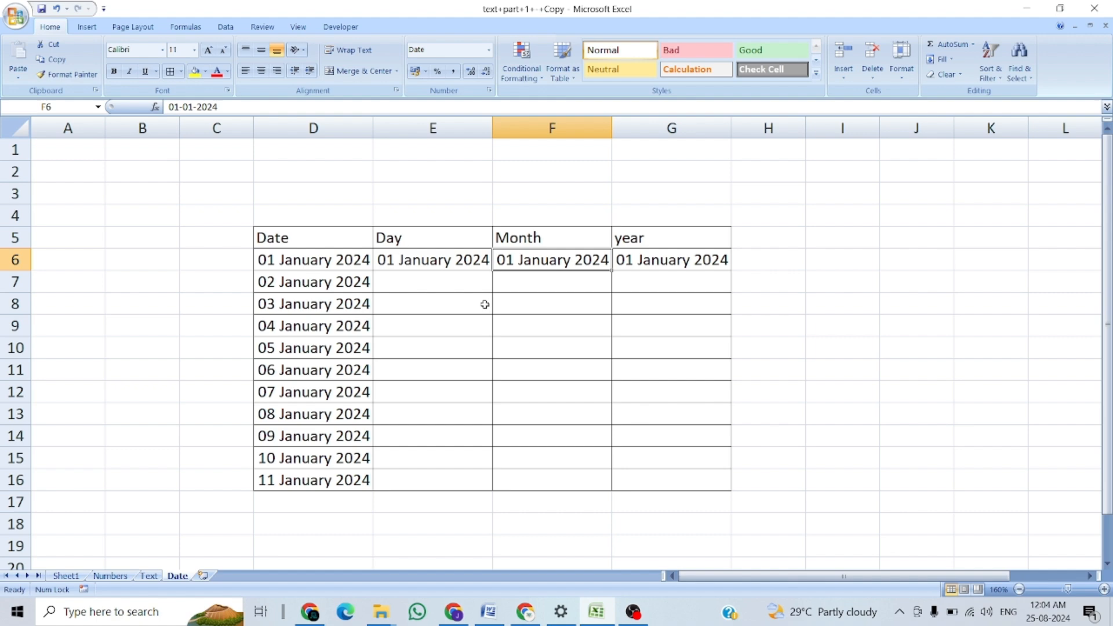
left_click(523, 238)
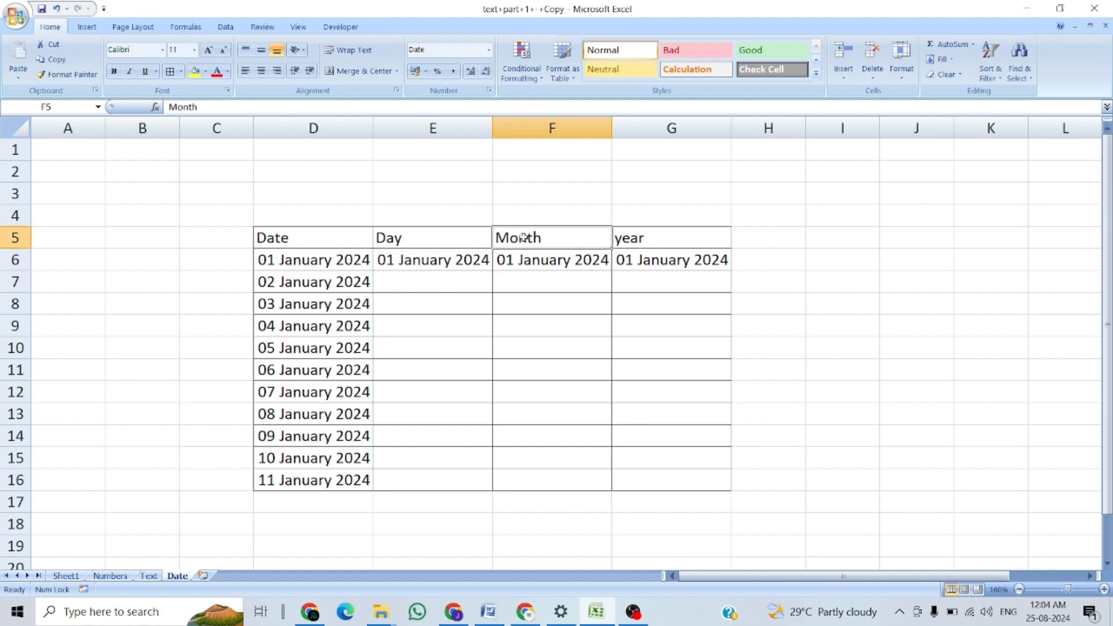
left_click(624, 238)
left_click(644, 260)
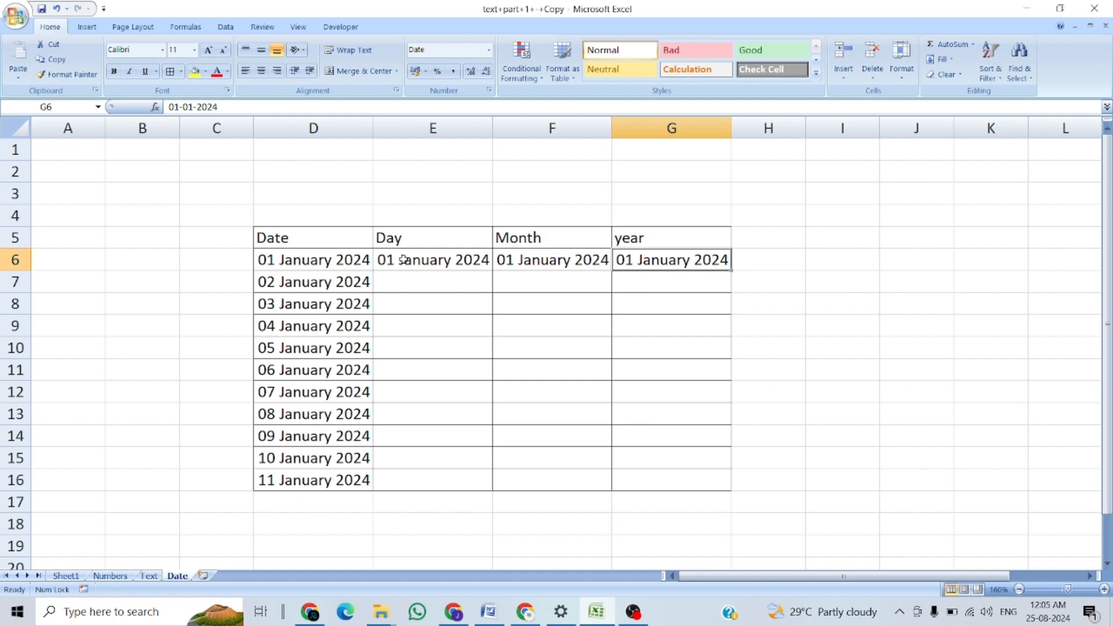
Format cell E6 under the Day header with the date type "Wednesday, 14 March, 2001"
left_click(422, 261)
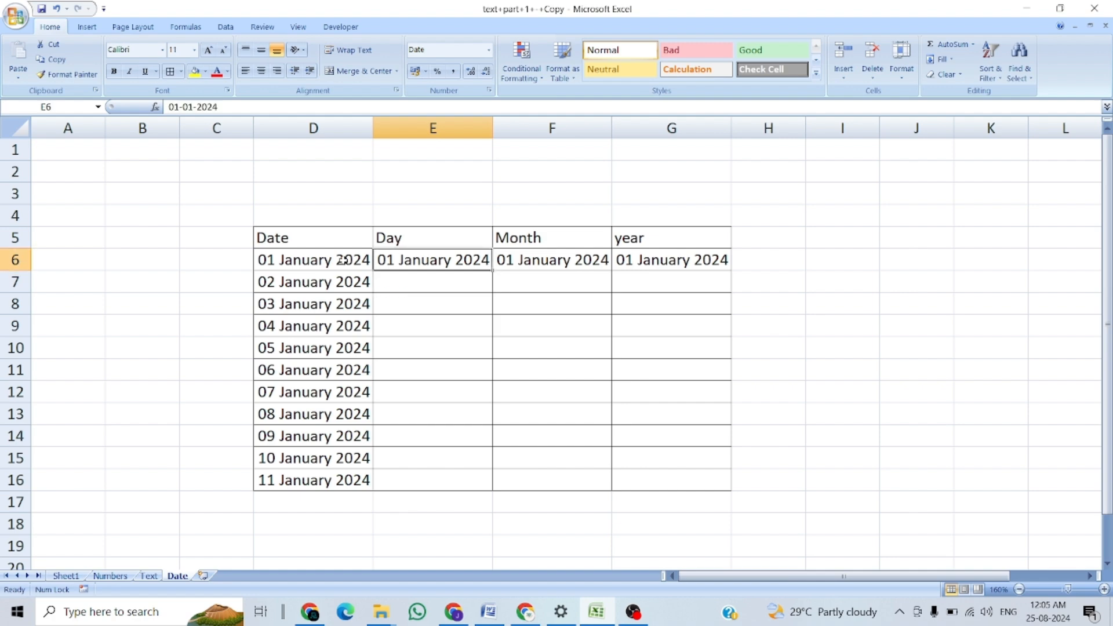
key("ctrl+1")
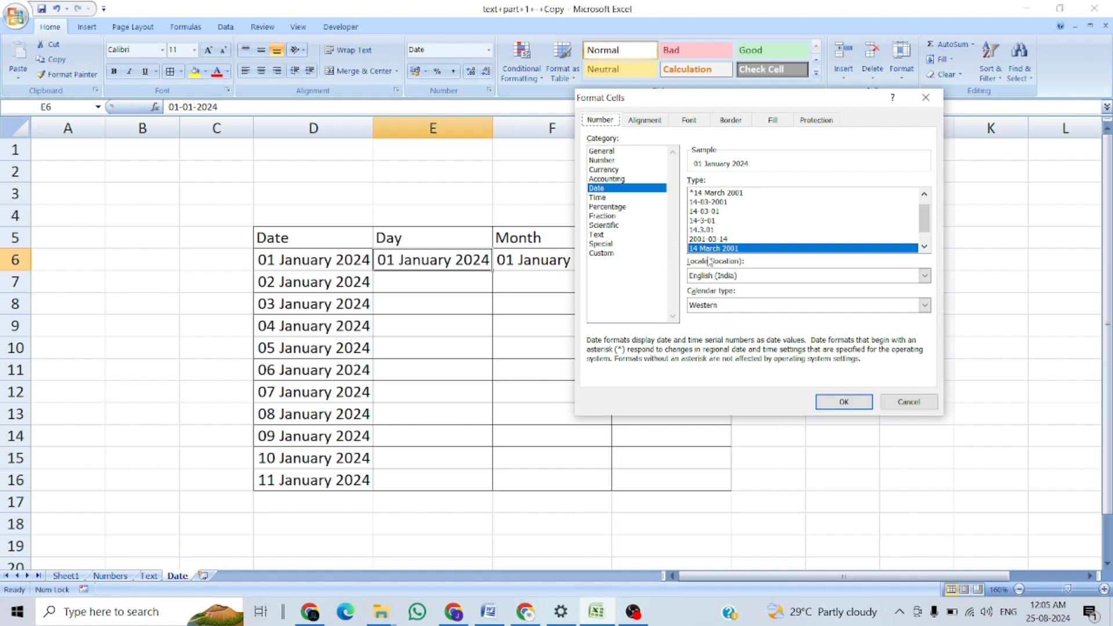
left_click(924, 246)
left_click(925, 247)
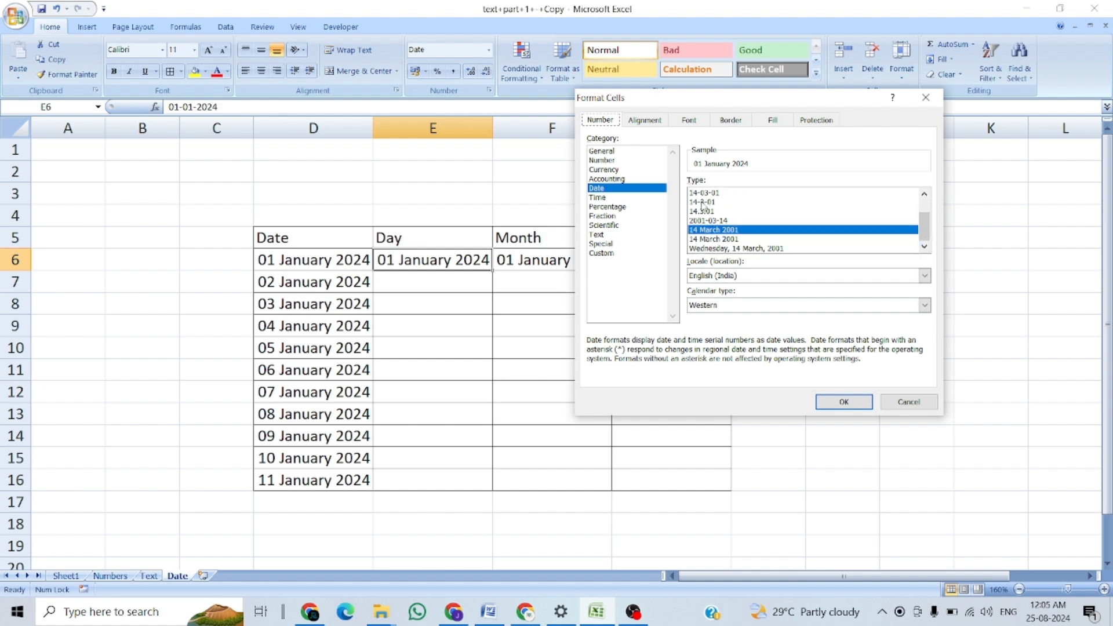
left_click(717, 249)
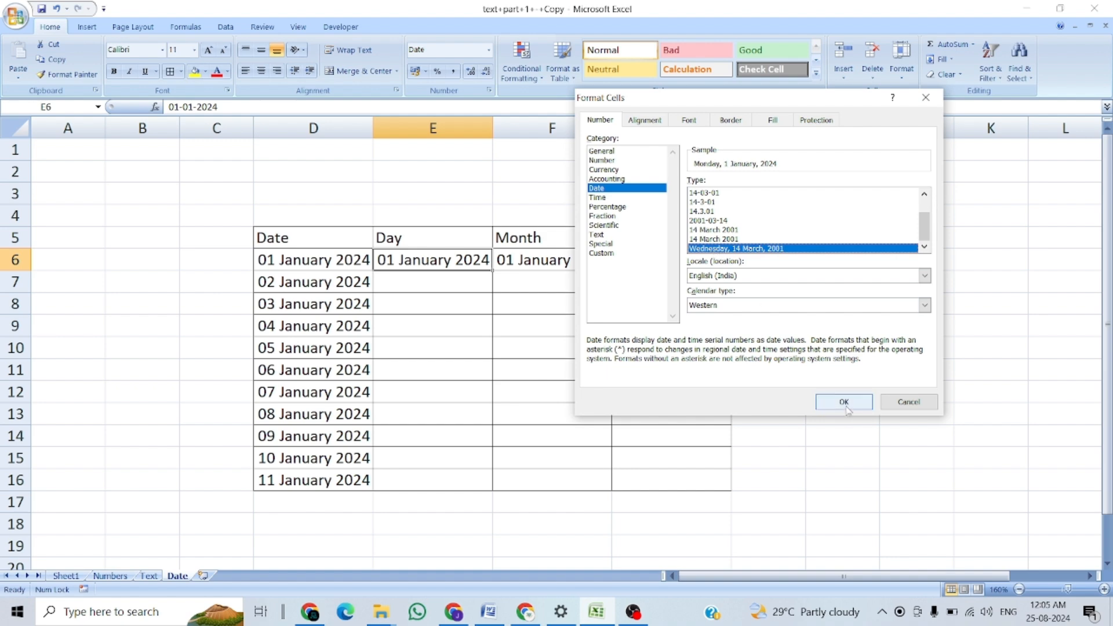
left_click(846, 404)
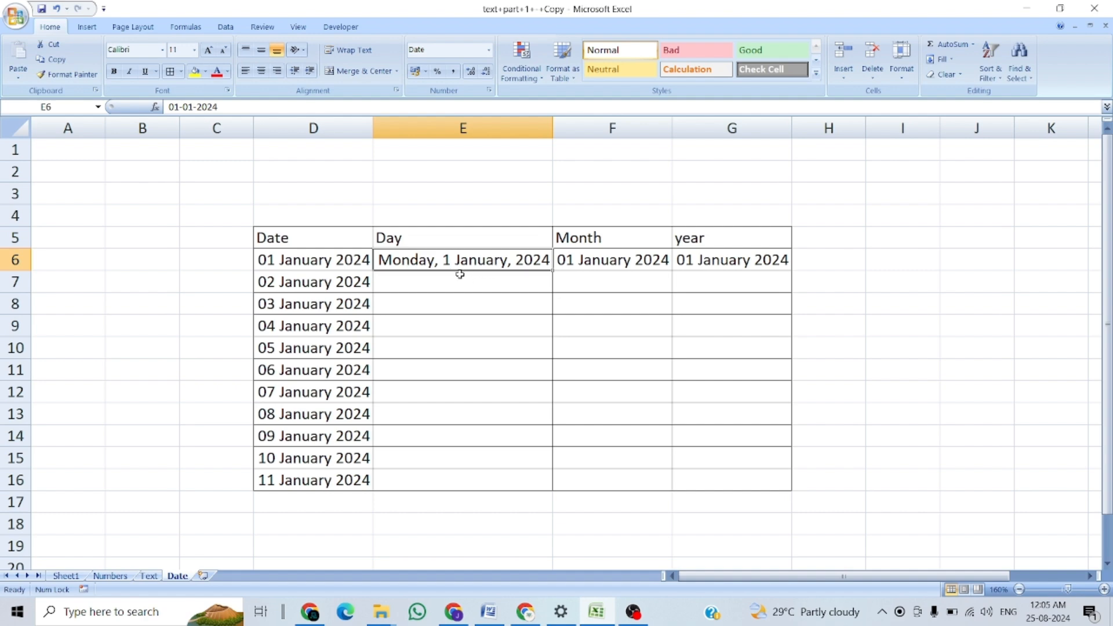
Apply the custom number format dd to cell E6 and check the full date stored in the cell
key("ctrl+1")
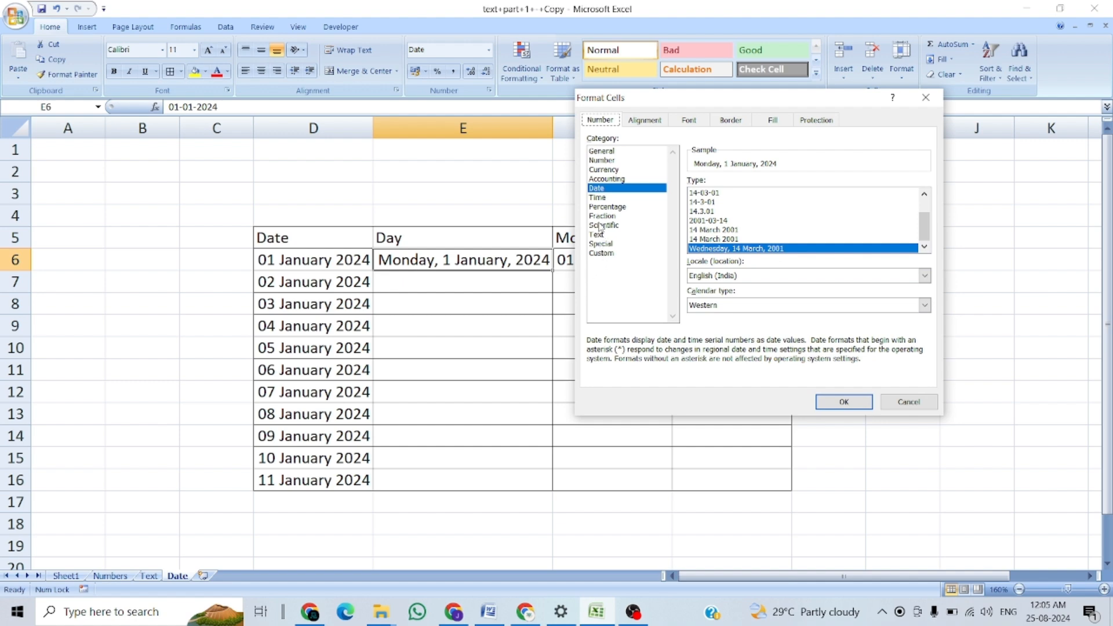
left_click(603, 253)
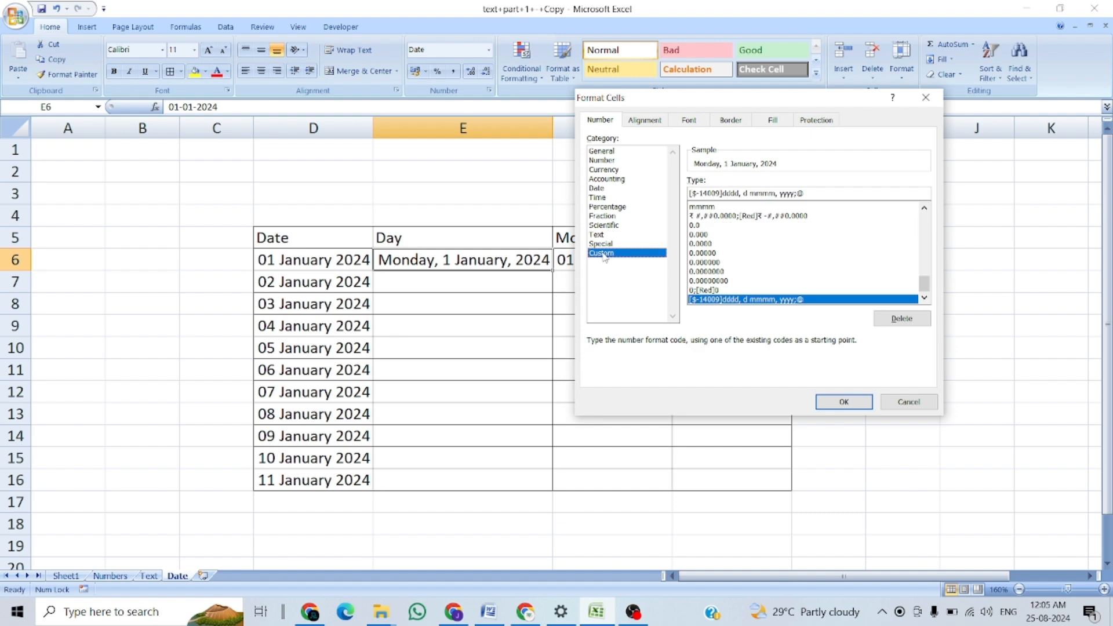
left_click_drag(926, 286, 926, 259)
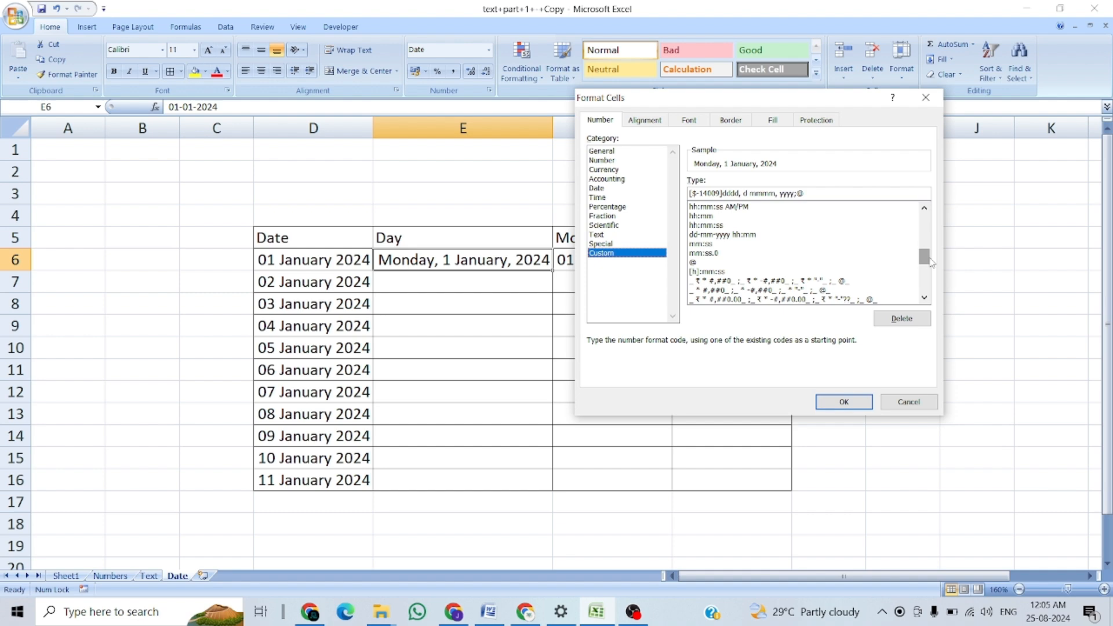
scroll(931, 262, "up", 2)
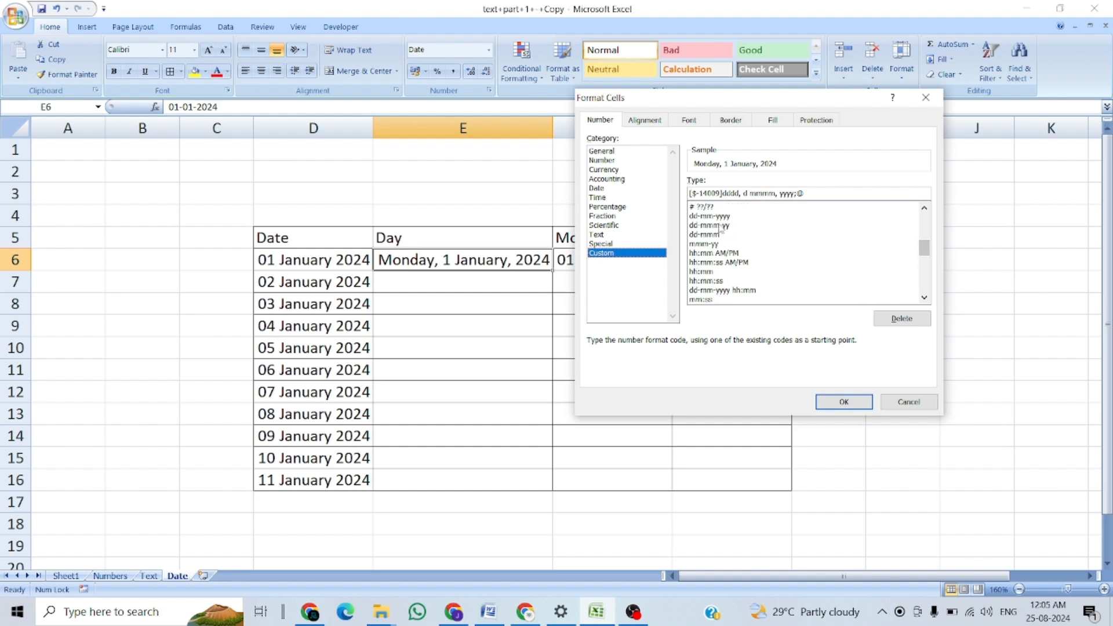
left_click_drag(925, 249, 927, 218)
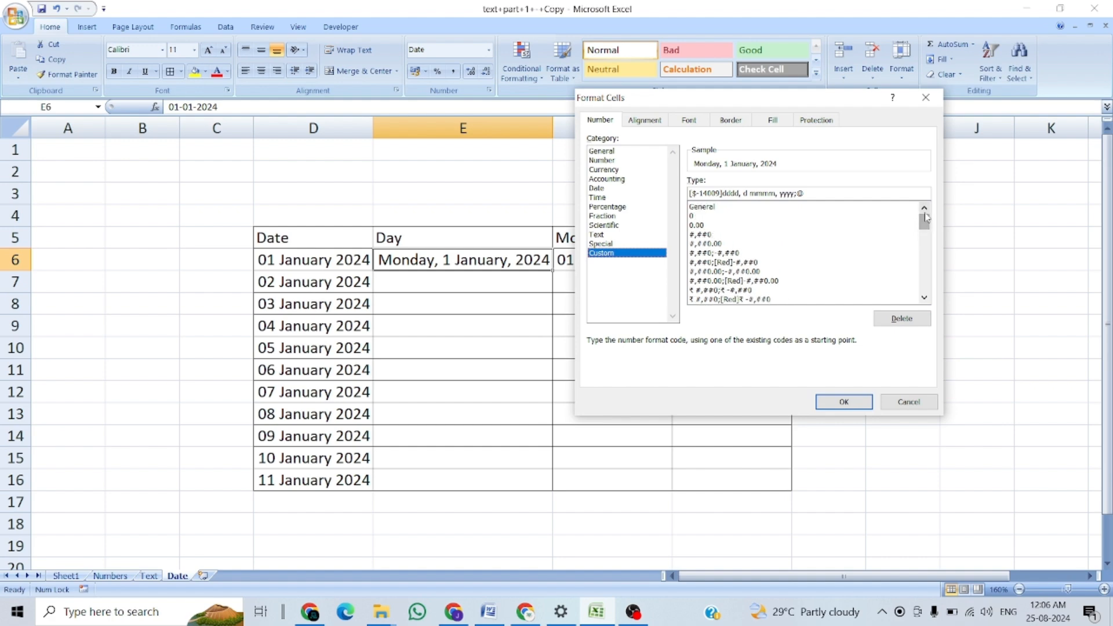
left_click_drag(837, 192, 675, 194)
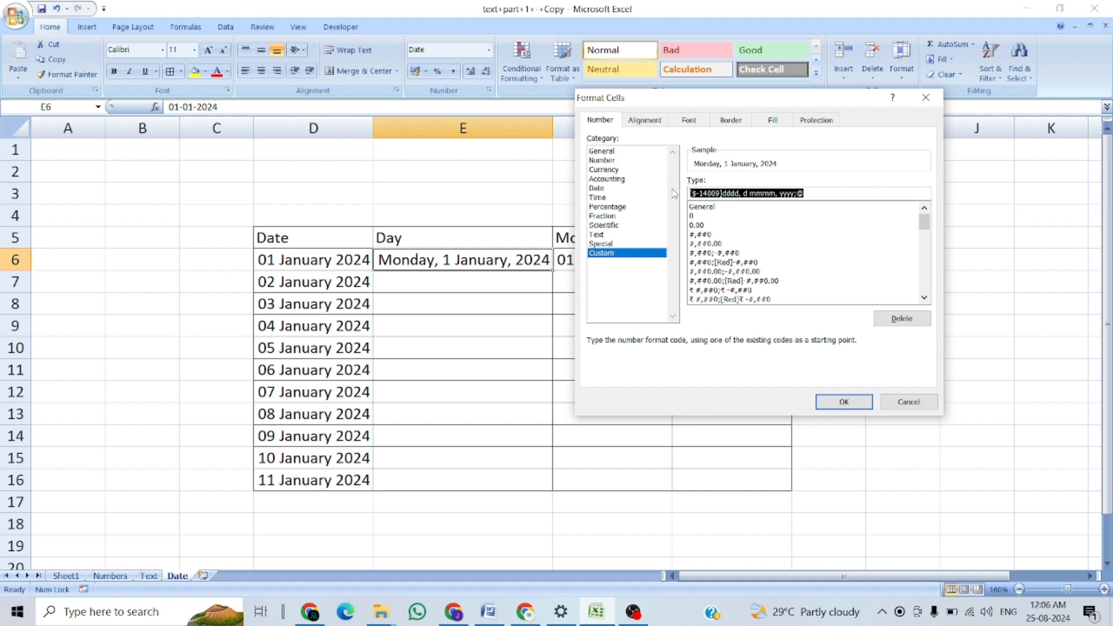
type("dd")
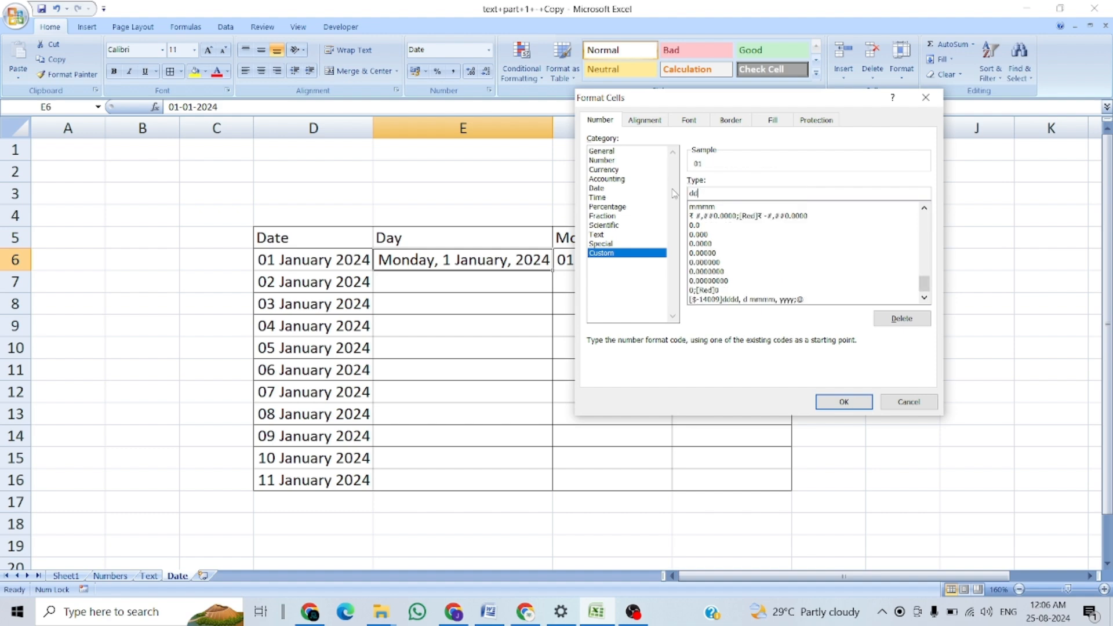
key("Return")
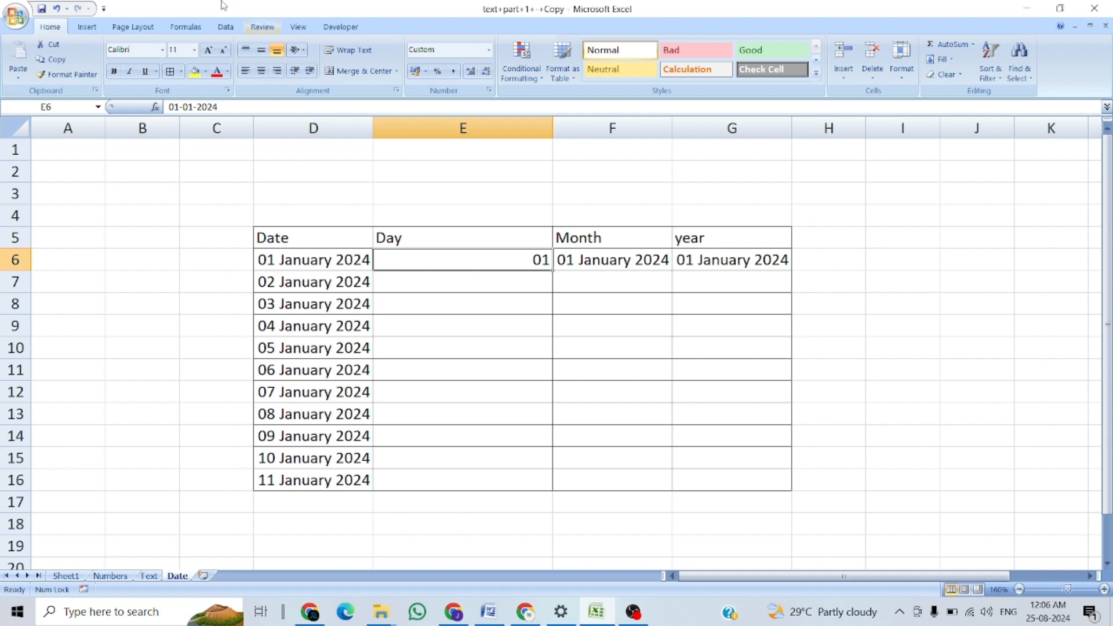
left_click_drag(219, 107, 167, 108)
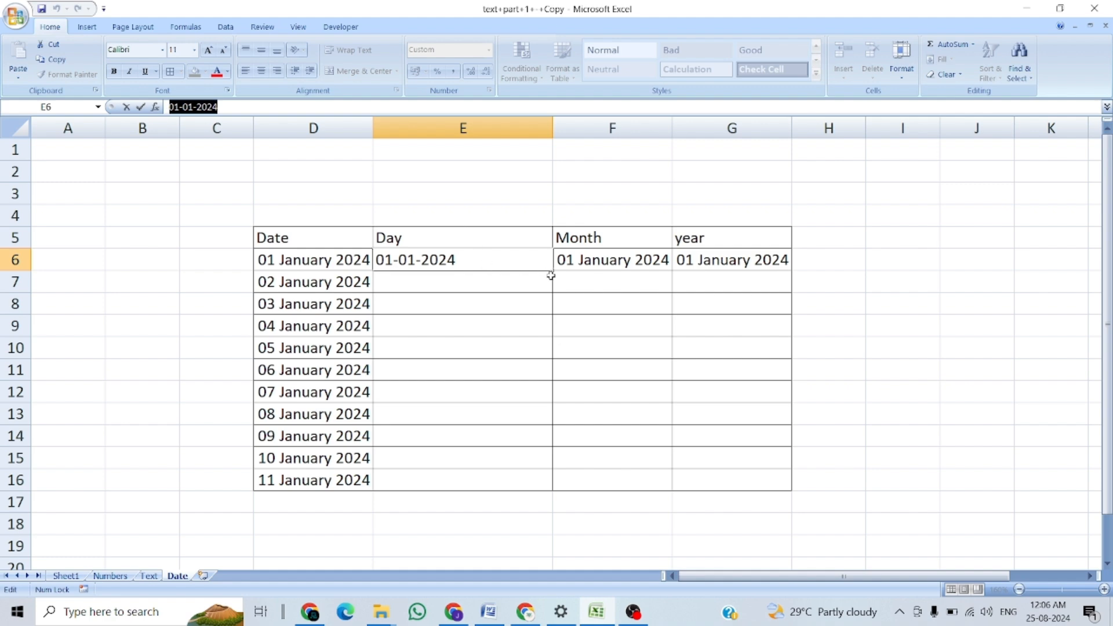
key("Return")
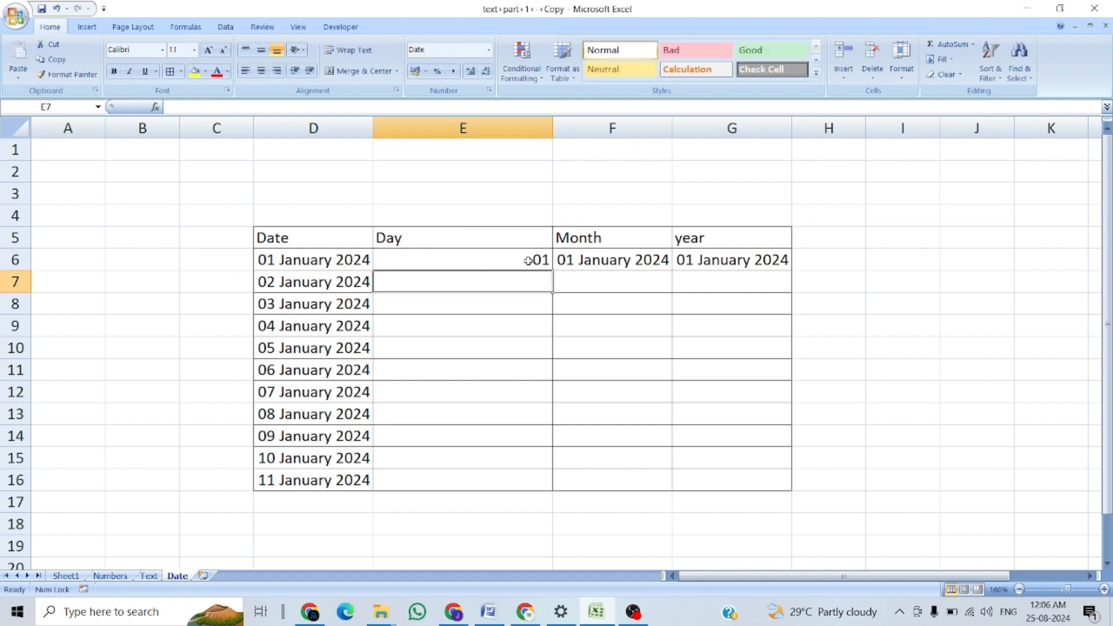
Change the custom number format of cell E6 to ddd for the abbreviated weekday name
left_click(528, 261)
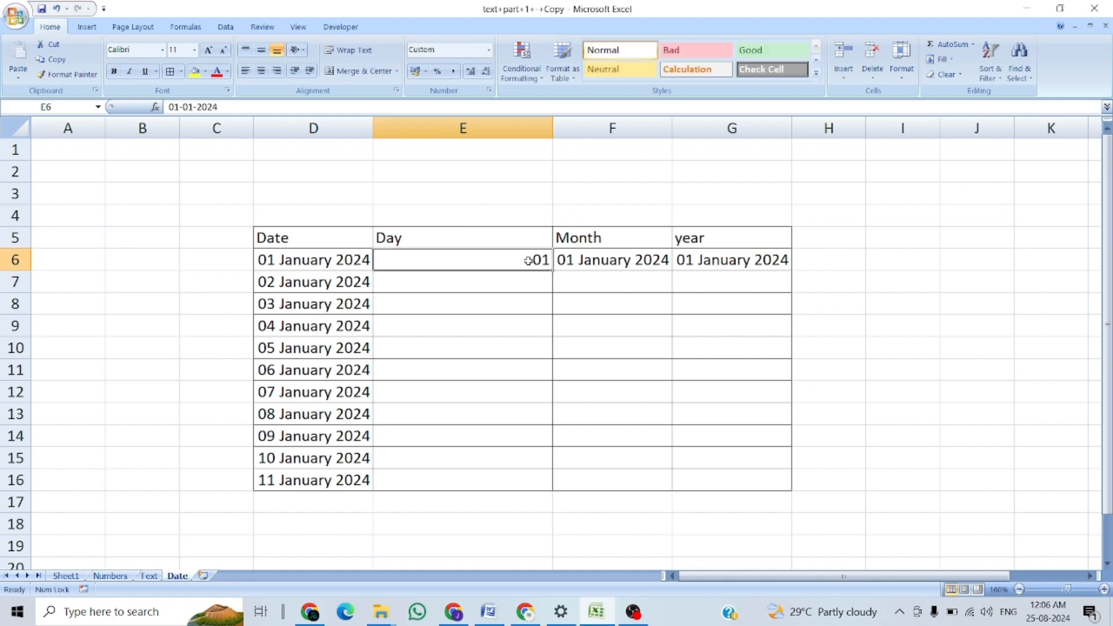
key("ctrl+1")
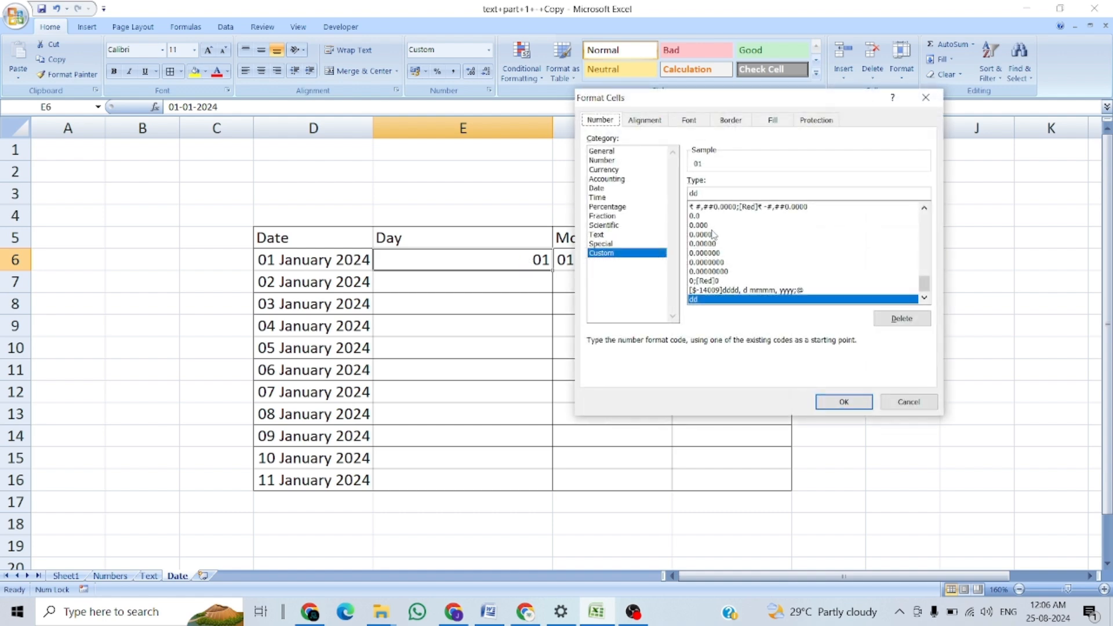
left_click(705, 194)
type("d")
key("Return")
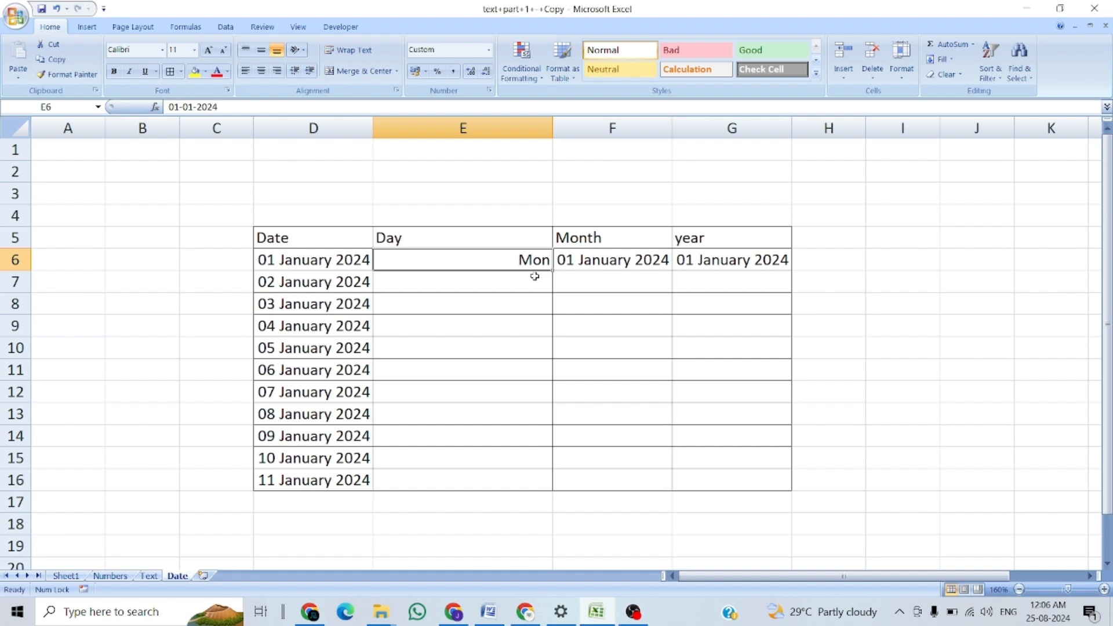
Change the custom number format of cell E6 to dddd for the full weekday name
key("ctrl+1")
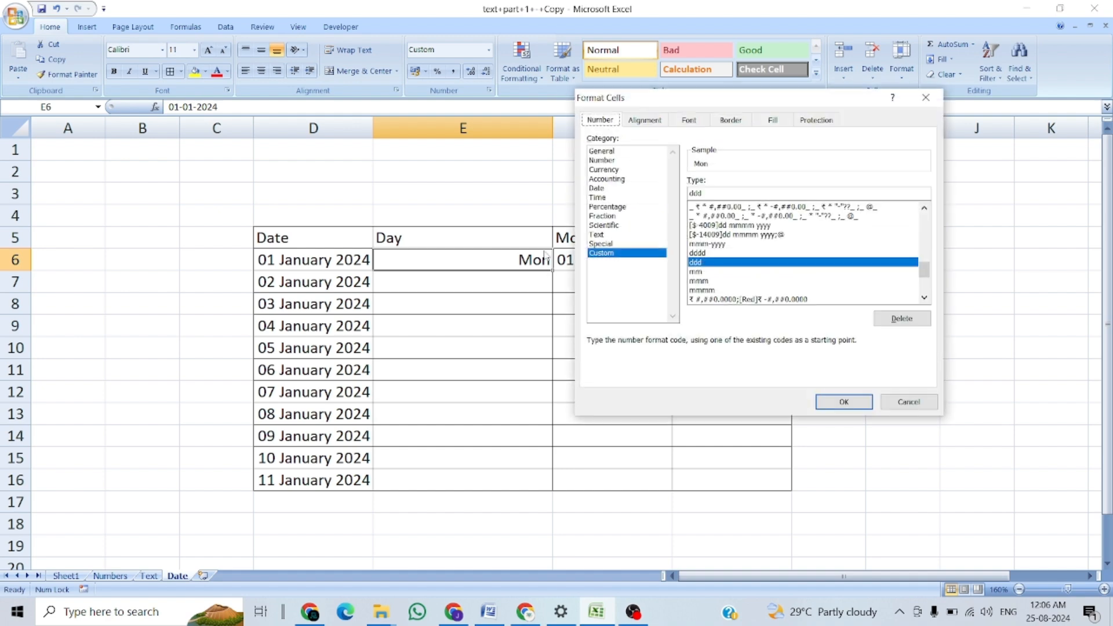
left_click(706, 195)
type("d")
key("Return")
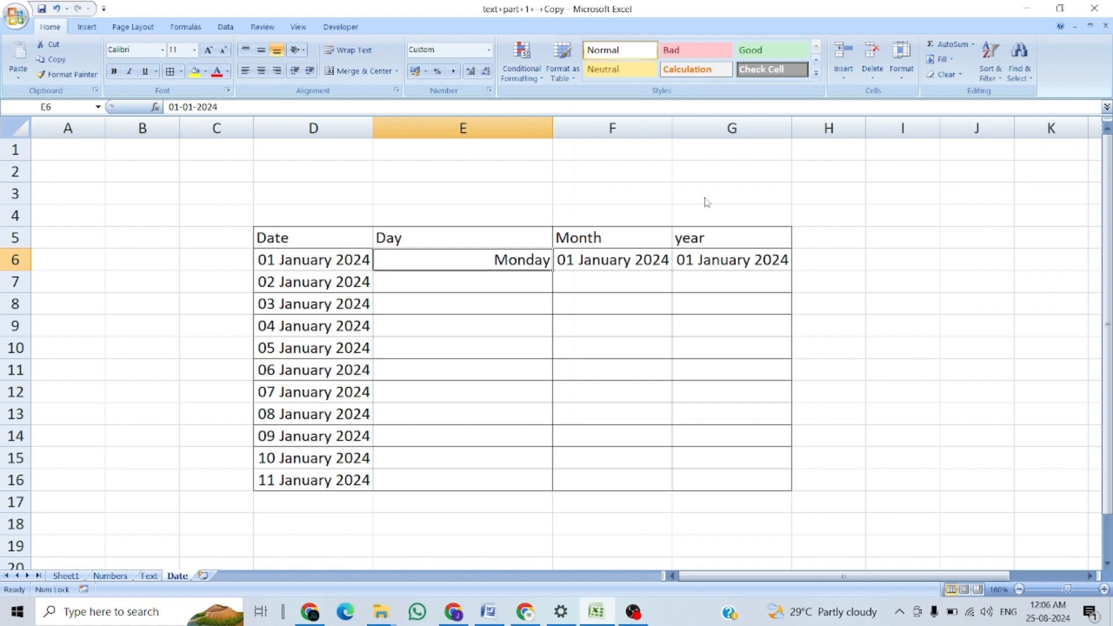
Extend the custom number format of cell E6 to dddddddd and apply it
key("ctrl+1")
left_click(705, 195)
type("dddddddd")
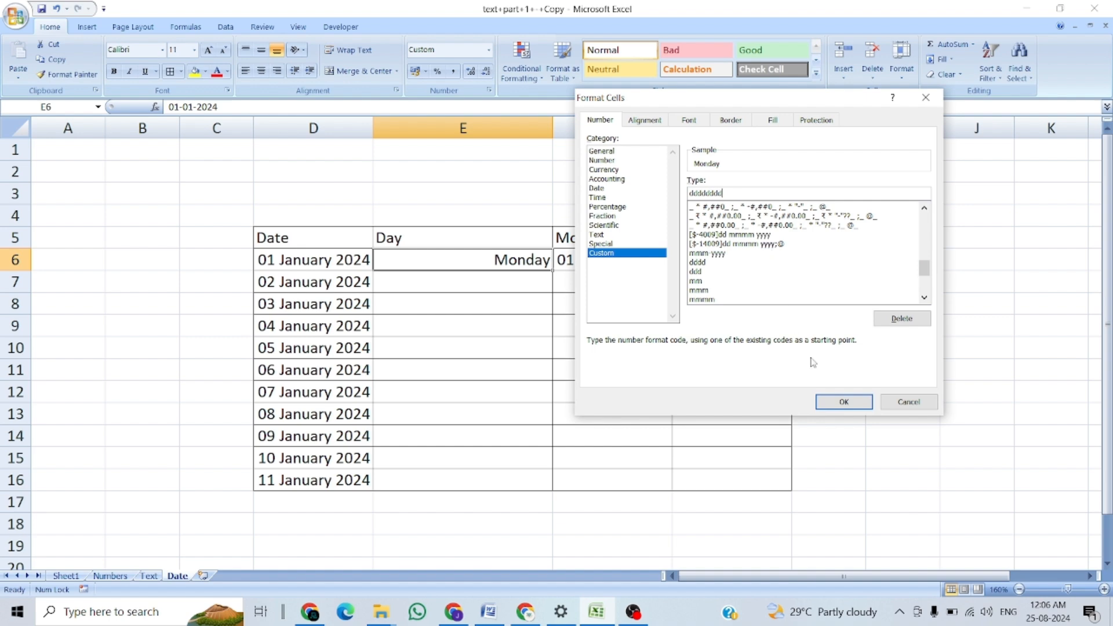
left_click(837, 403)
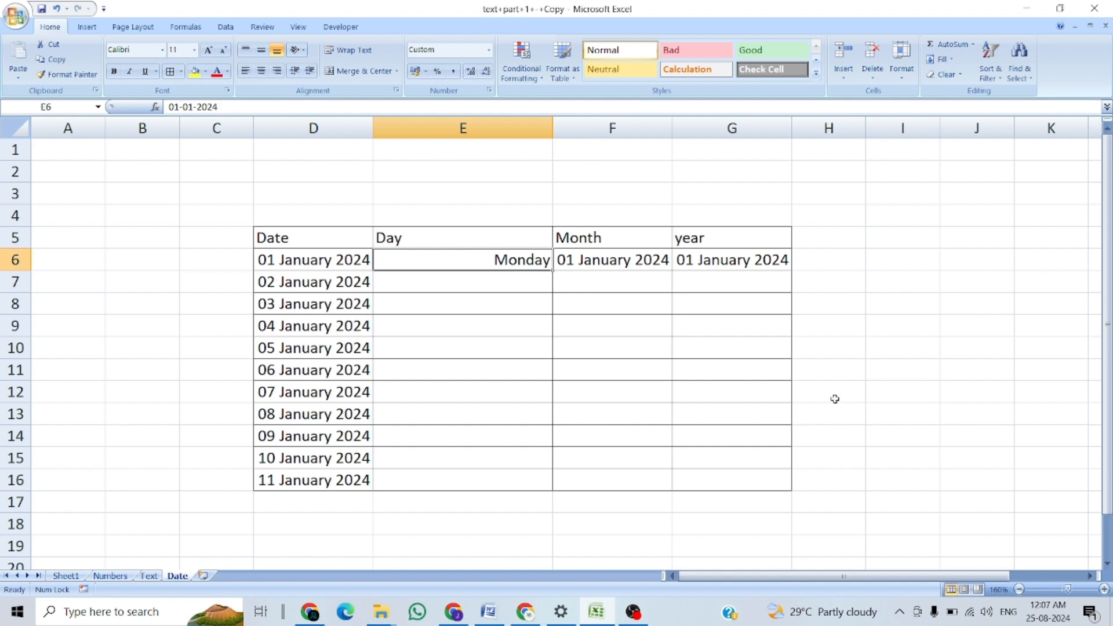
Fill the weekday cell E6 down the Day column through E16
key("shift+Down")
key("shift+Down")
key("shift+Down")
key("shift+Down")
key("shift+Down")
key("shift+Down")
key("shift+Down")
key("shift+Down")
key("shift+Down")
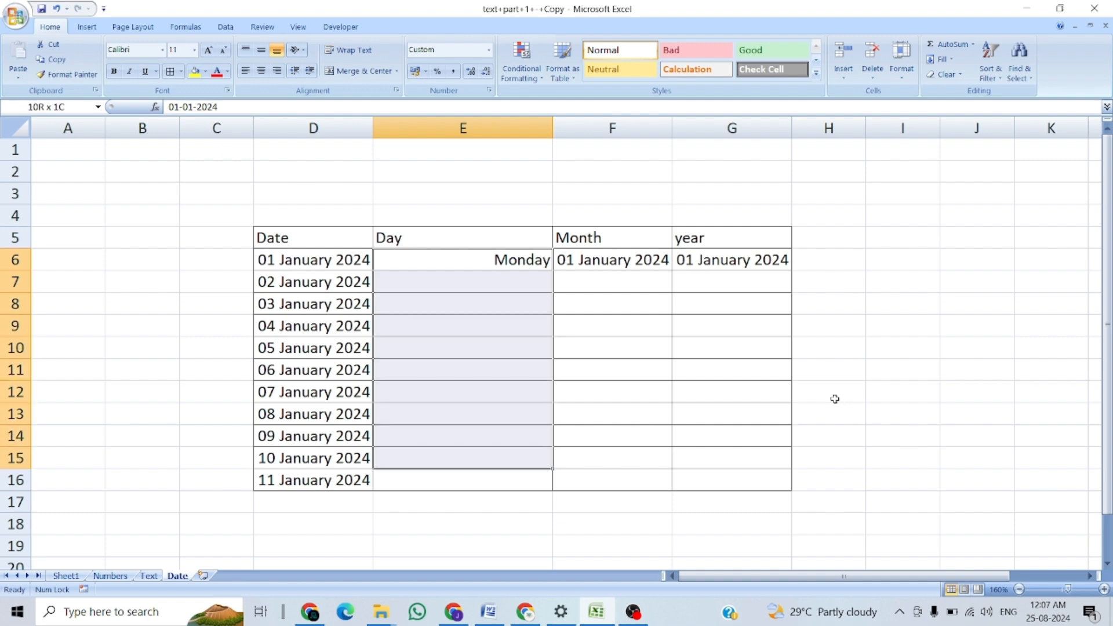
key("Up")
key("Down")
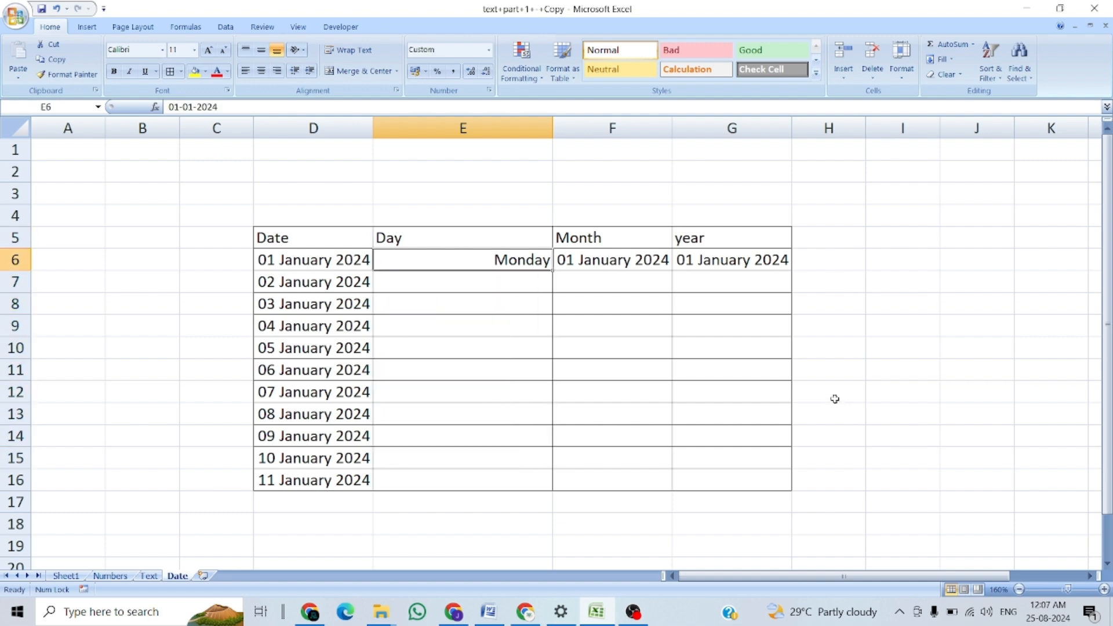
double_click(554, 270)
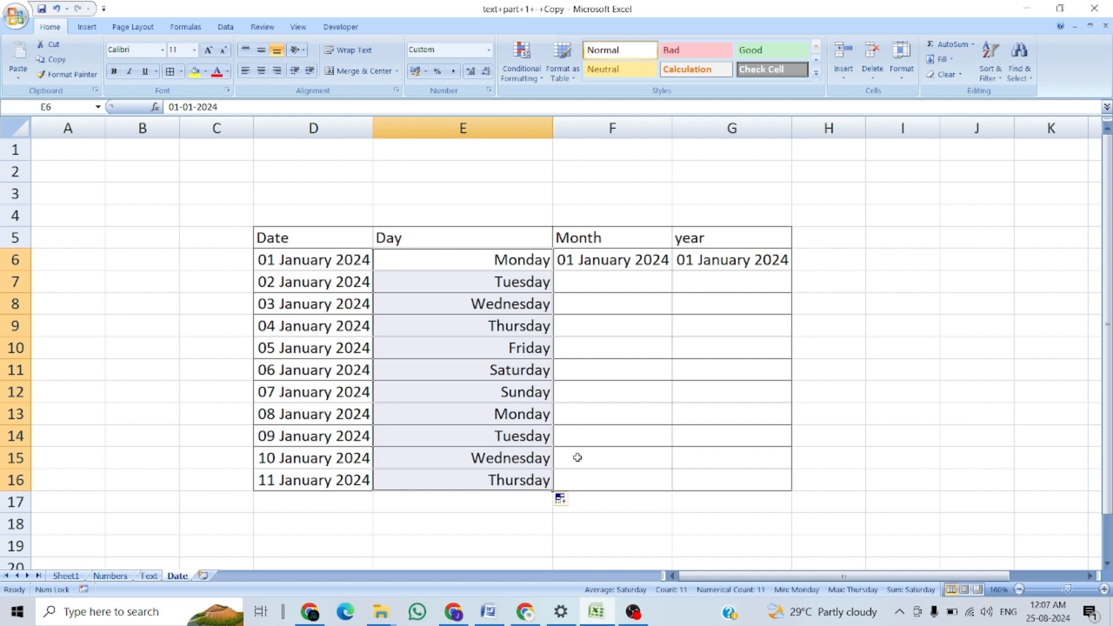
Fill the F6 date down the Month column through F16 and give the range the custom number format mm
left_click(647, 264)
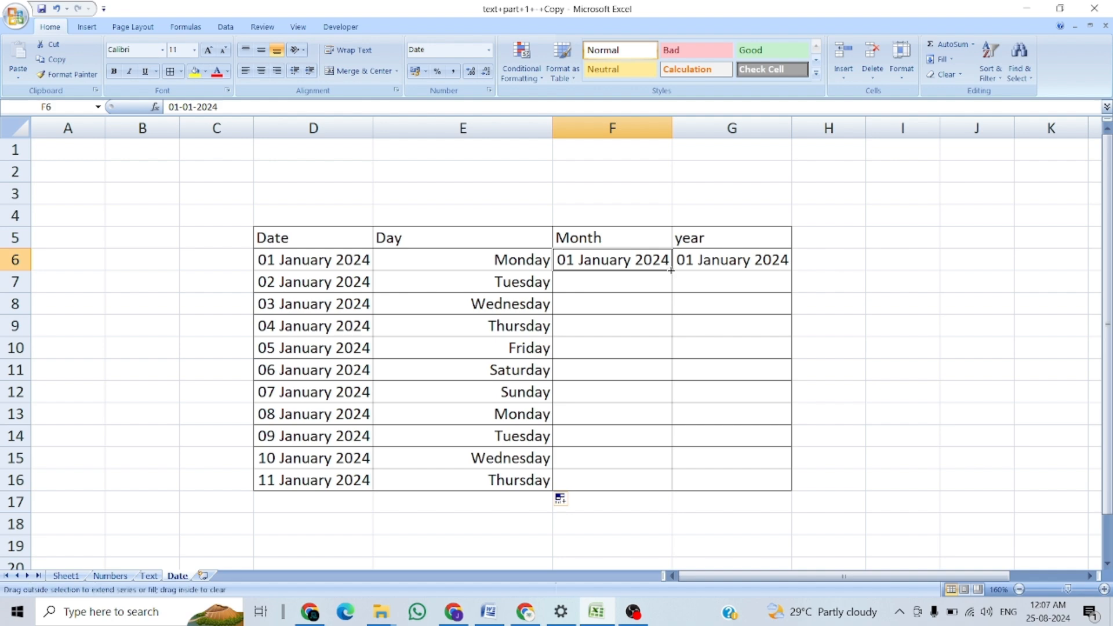
double_click(672, 270)
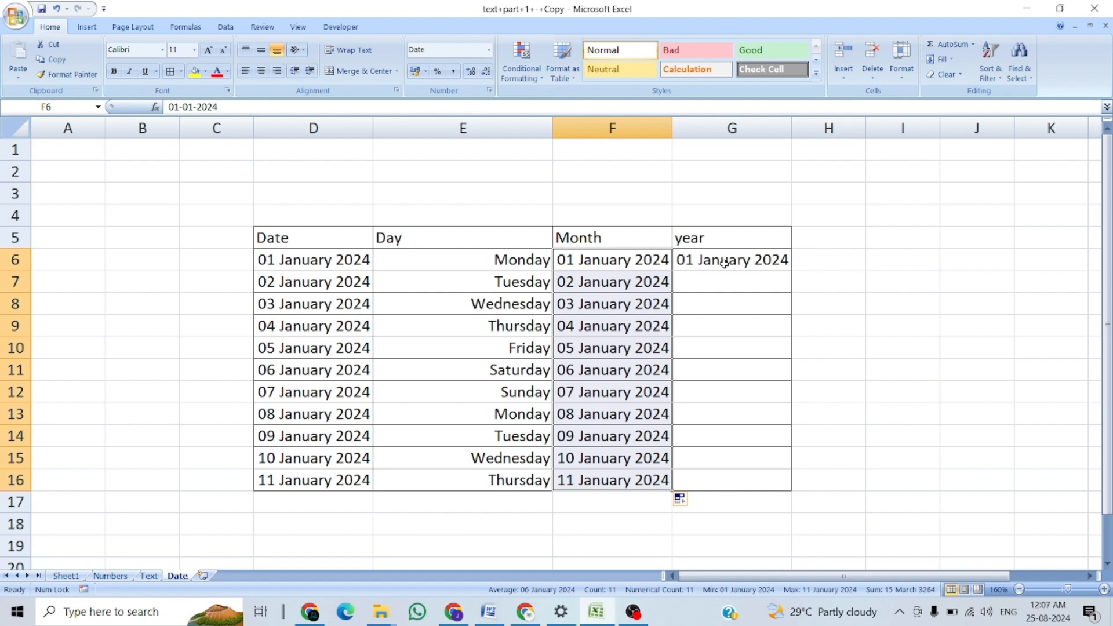
key("ctrl+1")
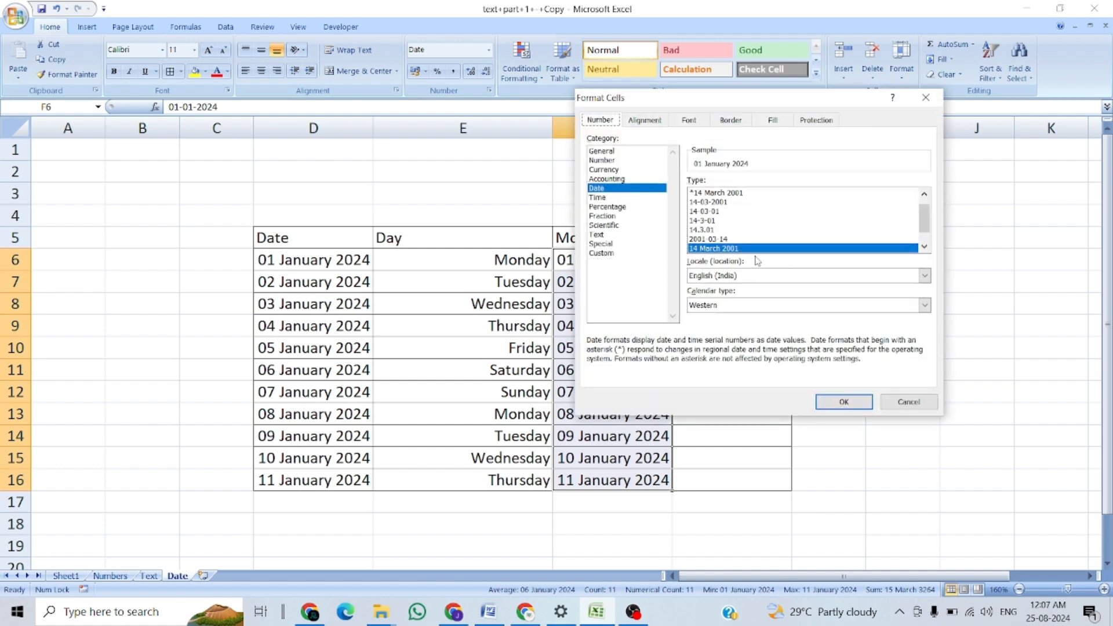
left_click(606, 255)
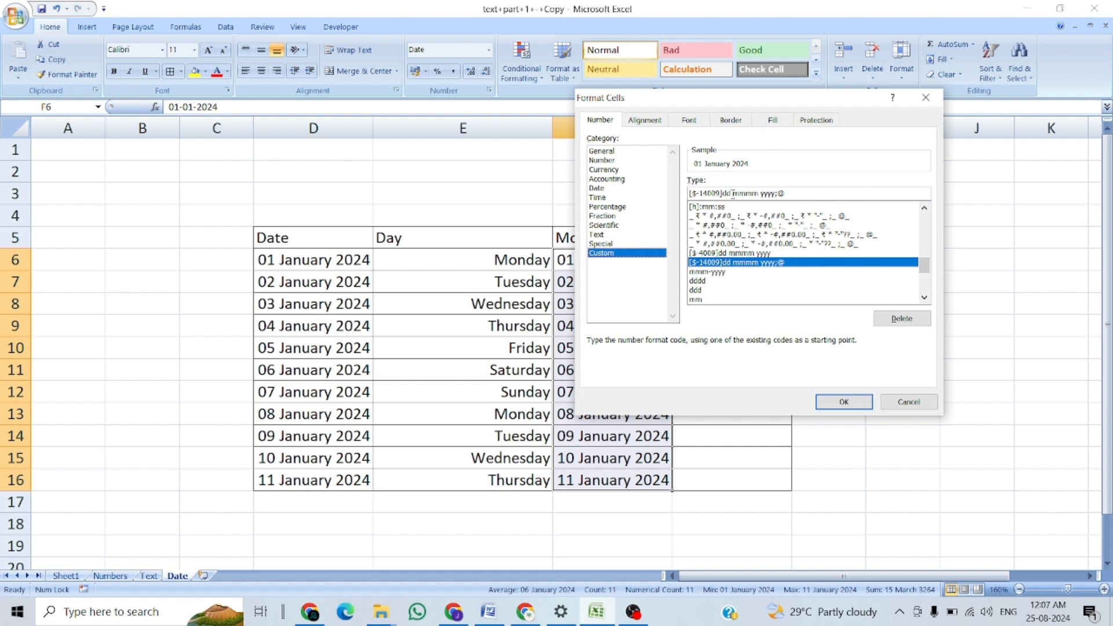
left_click(791, 195)
type("mm")
key("BackSpace")
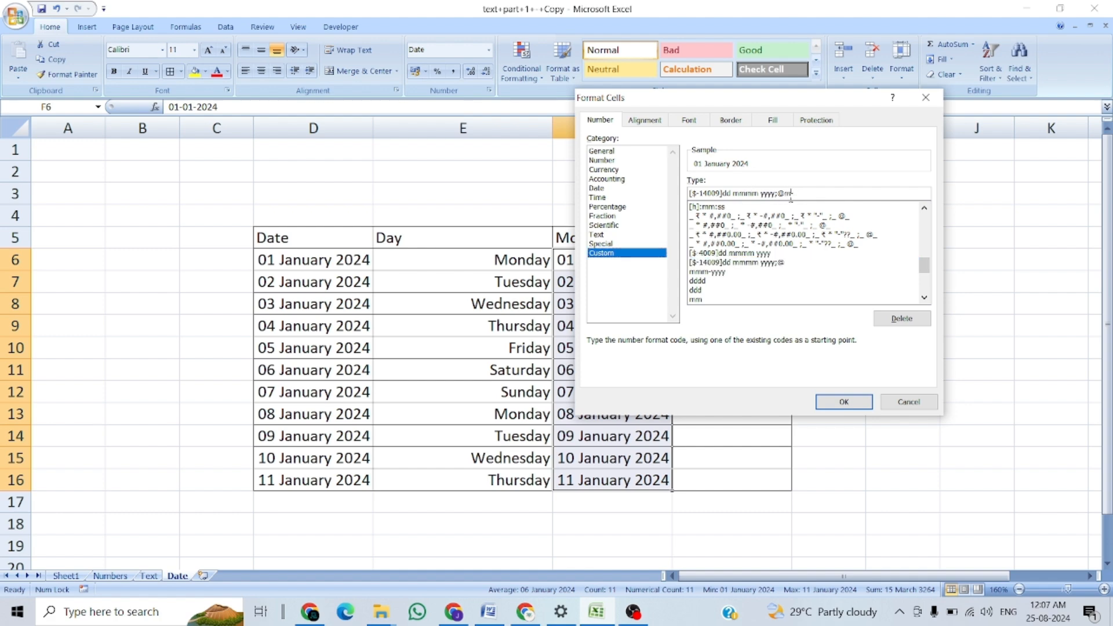
key("BackSpace")
key("BackSpace")
key("BackSpace")
key("BackSpace")
key("BackSpace")
key("BackSpace")
key("BackSpace")
key("BackSpace")
key("BackSpace")
key("BackSpace")
key("BackSpace")
key("BackSpace")
key("BackSpace")
key("BackSpace")
key("BackSpace")
key("BackSpace")
key("BackSpace")
key("BackSpace")
key("BackSpace")
key("BackSpace")
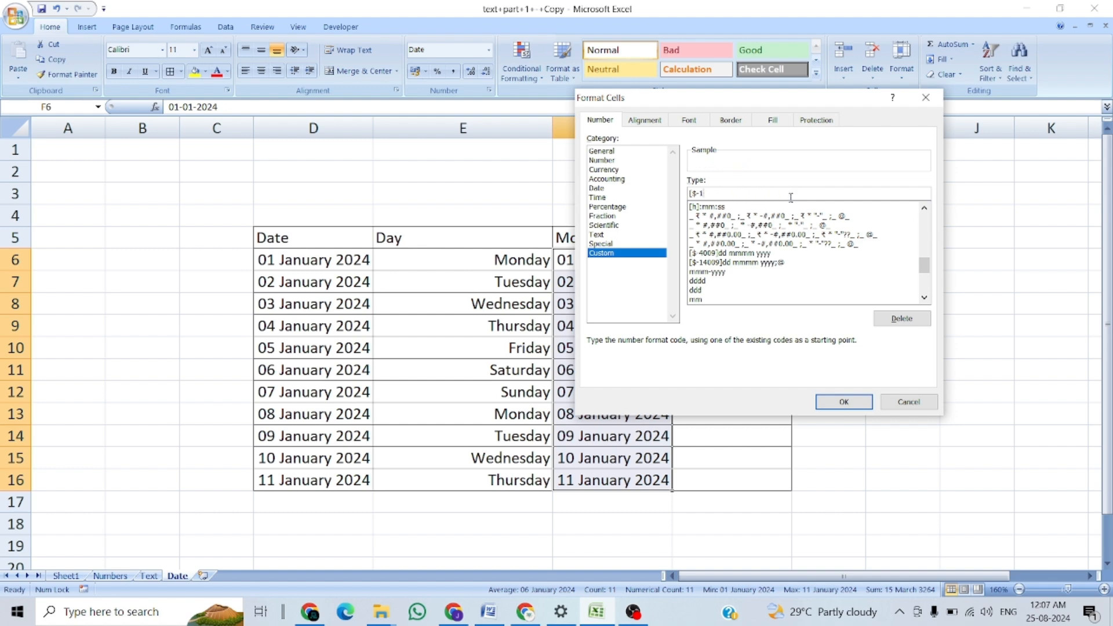
type("mm")
key("Return")
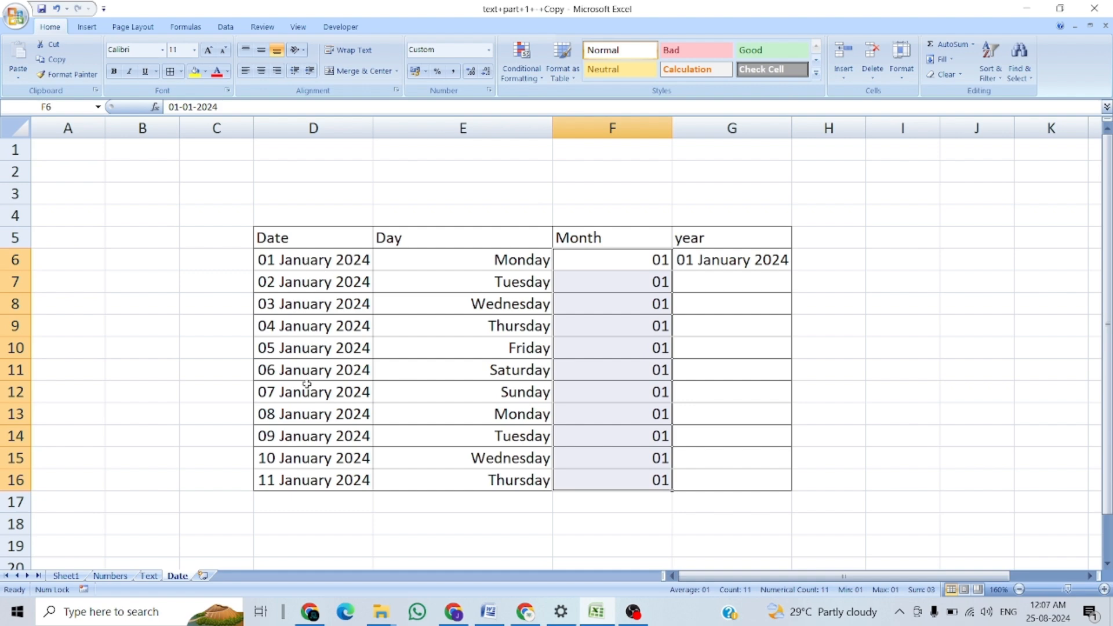
Change the custom number format of the Month cells F6 to F16 to mmm for abbreviated month names
key("ctrl+1")
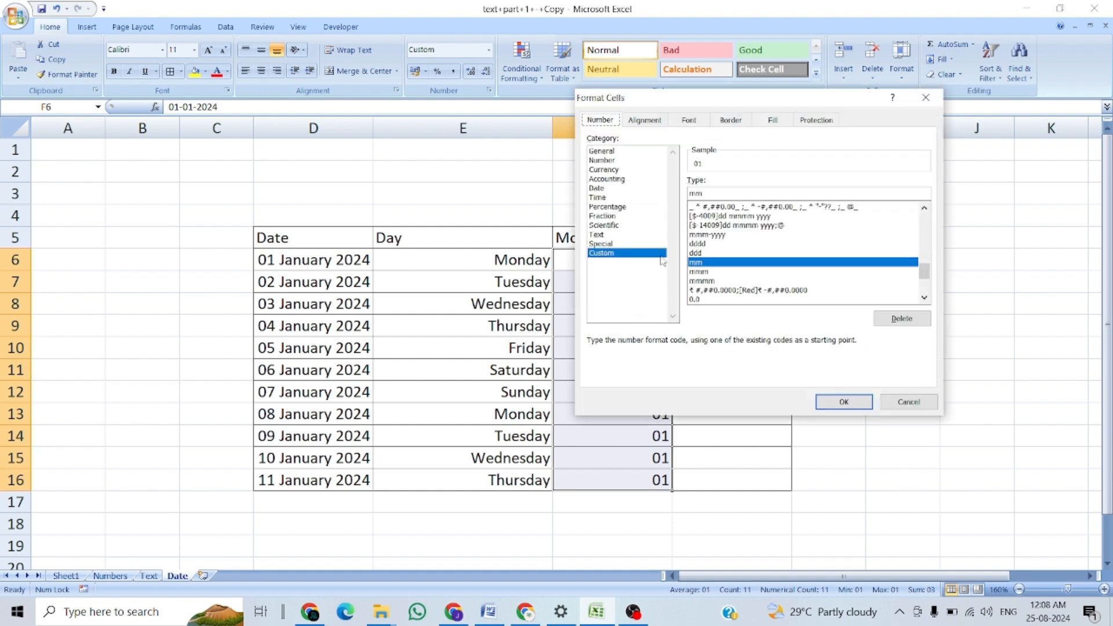
left_click(717, 195)
type("m")
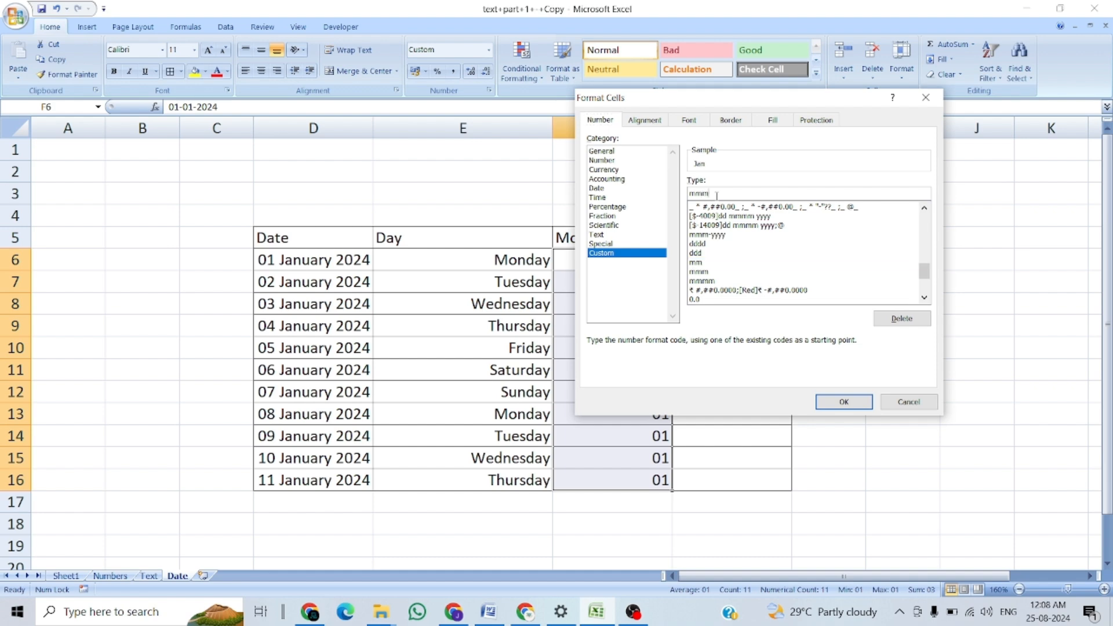
key("Return")
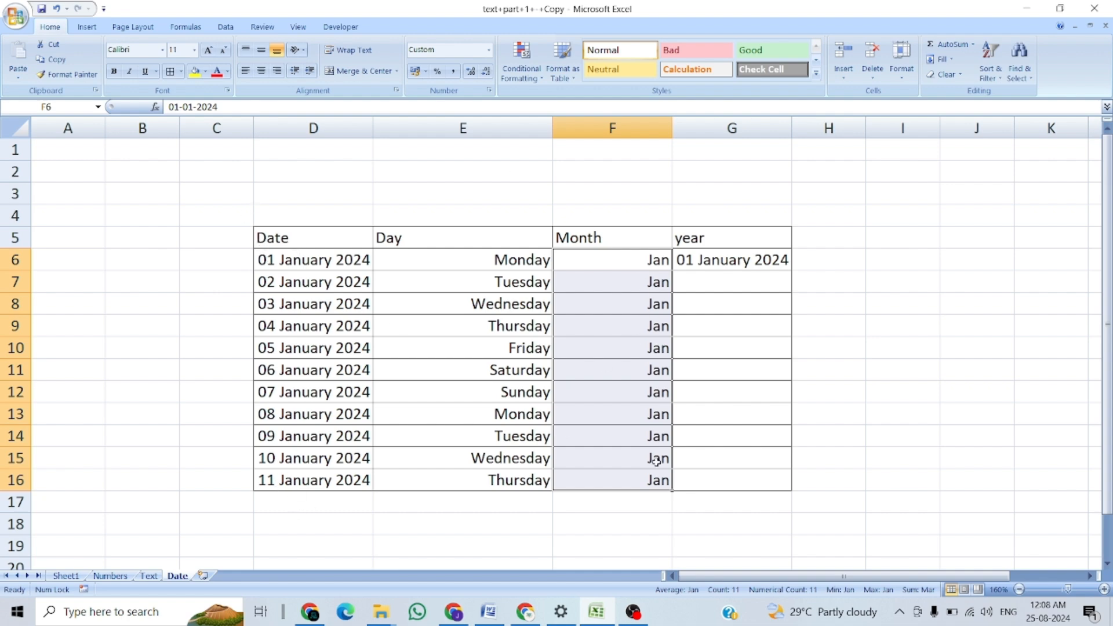
Change the custom number format of the Month cells F6 to F16 to mmmm for full month names
key("ctrl+1")
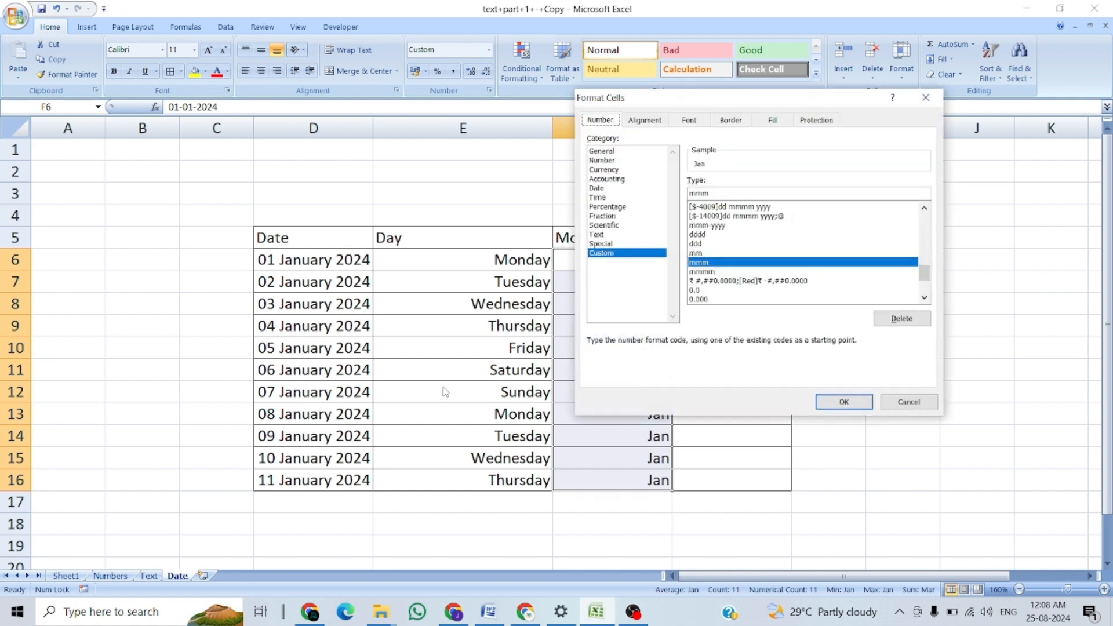
left_click(727, 195)
type("mmmmm")
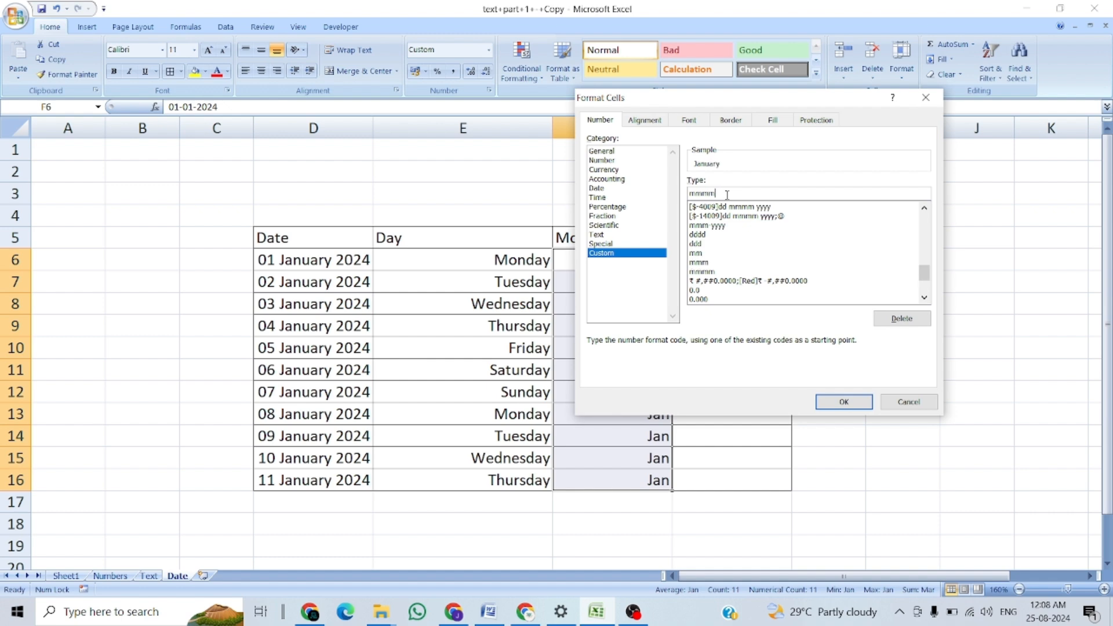
key("Return")
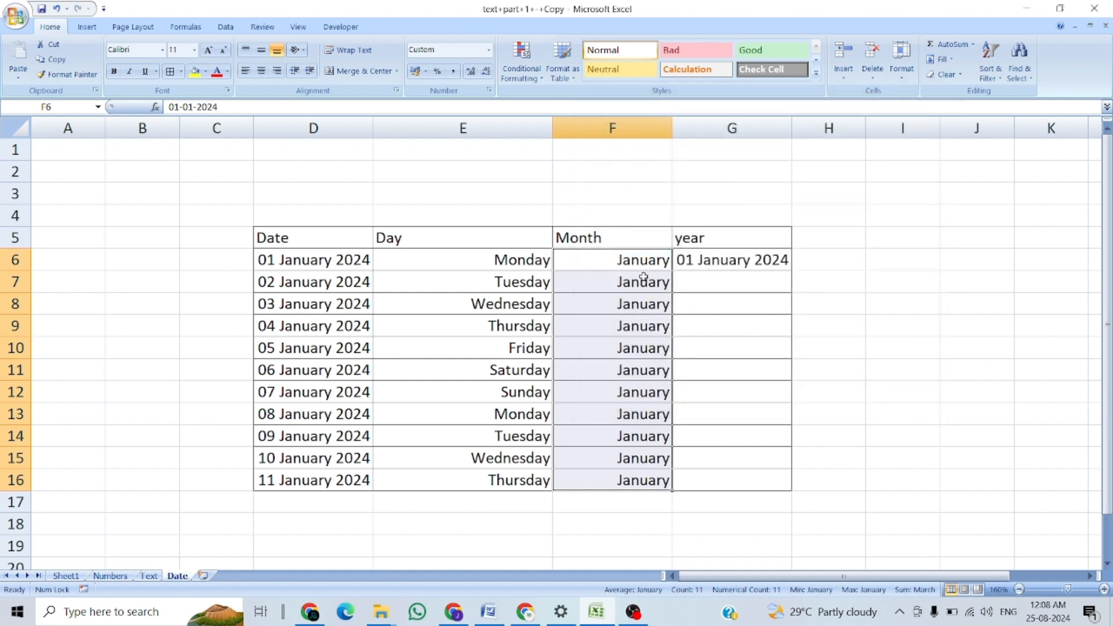
Replace the date format of cell G6 in the year column with the custom number format yyyy
left_click(717, 263)
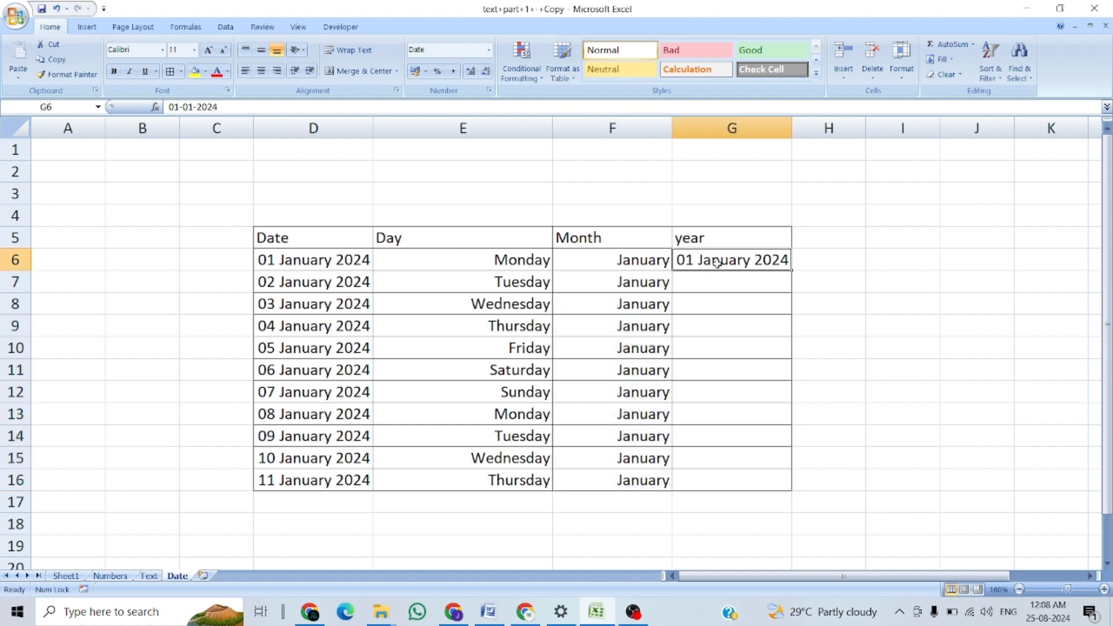
key("ctrl+1")
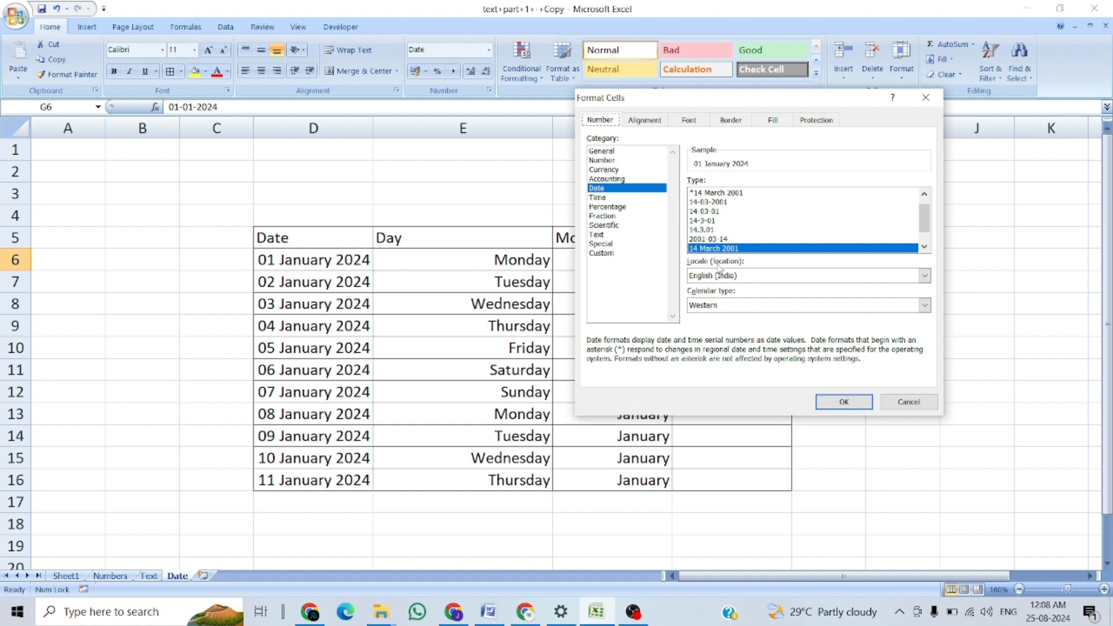
left_click(591, 254)
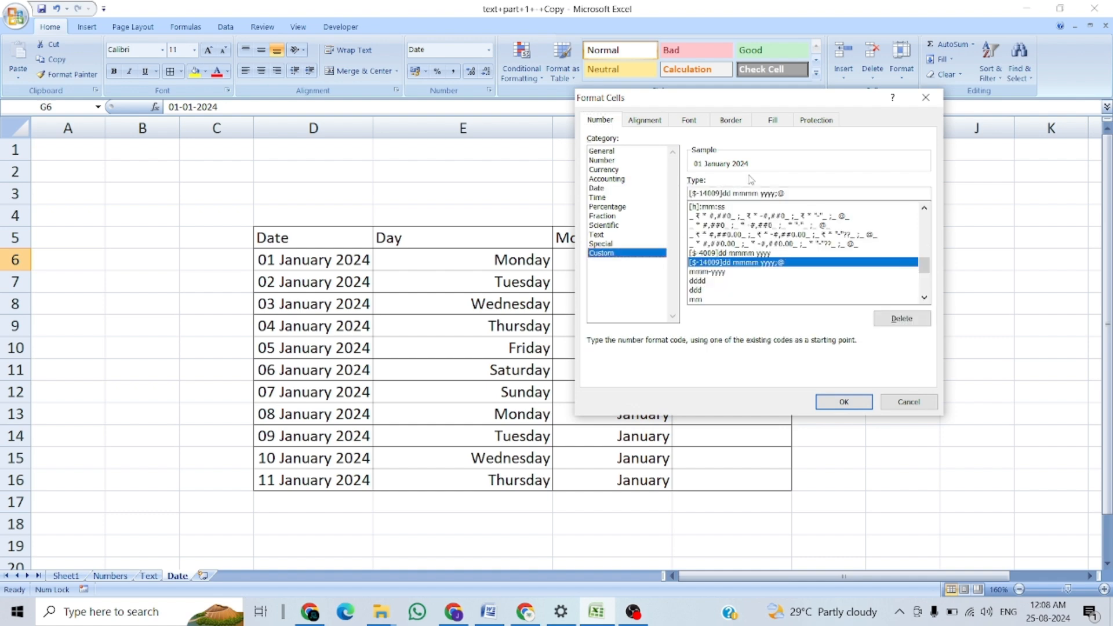
left_click(790, 195)
key("BackSpace")
key("BackSpace")
key("BackSpace")
key("BackSpace")
key("BackSpace")
key("BackSpace")
key("BackSpace")
key("BackSpace")
key("BackSpace")
key("BackSpace")
key("BackSpace")
key("BackSpace")
key("BackSpace")
key("BackSpace")
key("BackSpace")
key("BackSpace")
key("BackSpace")
key("BackSpace")
key("BackSpace")
key("BackSpace")
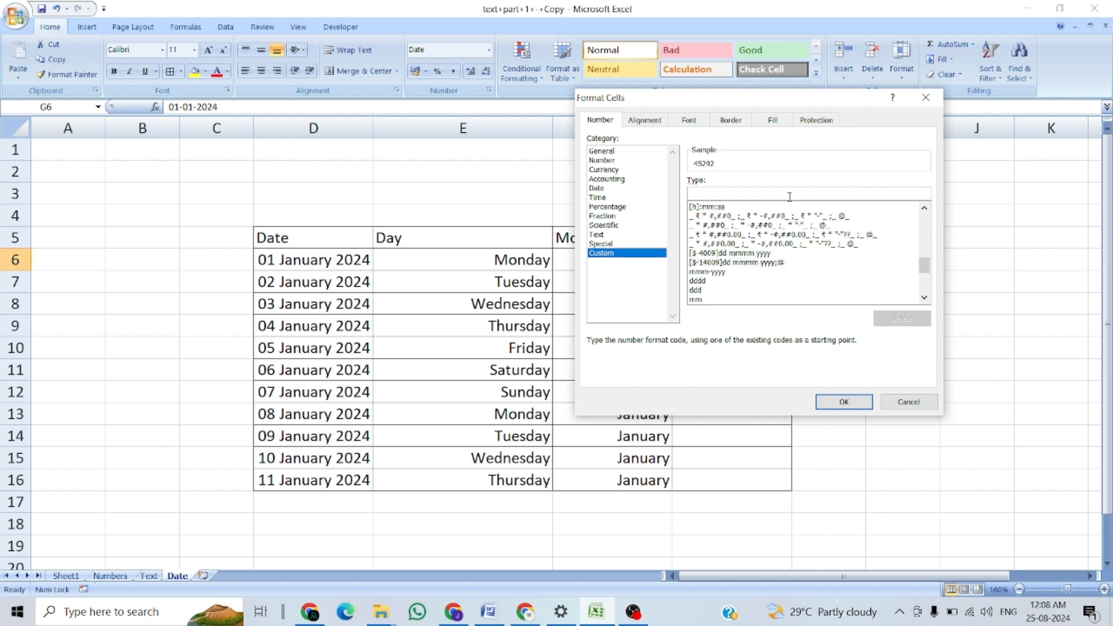
type("yy")
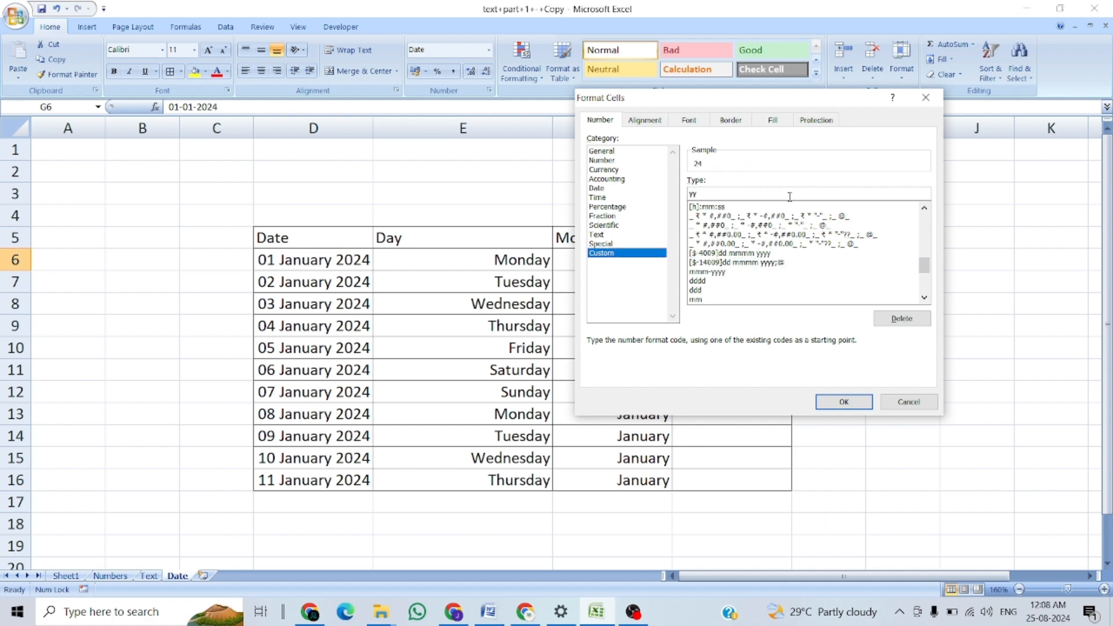
type("y")
key("Return")
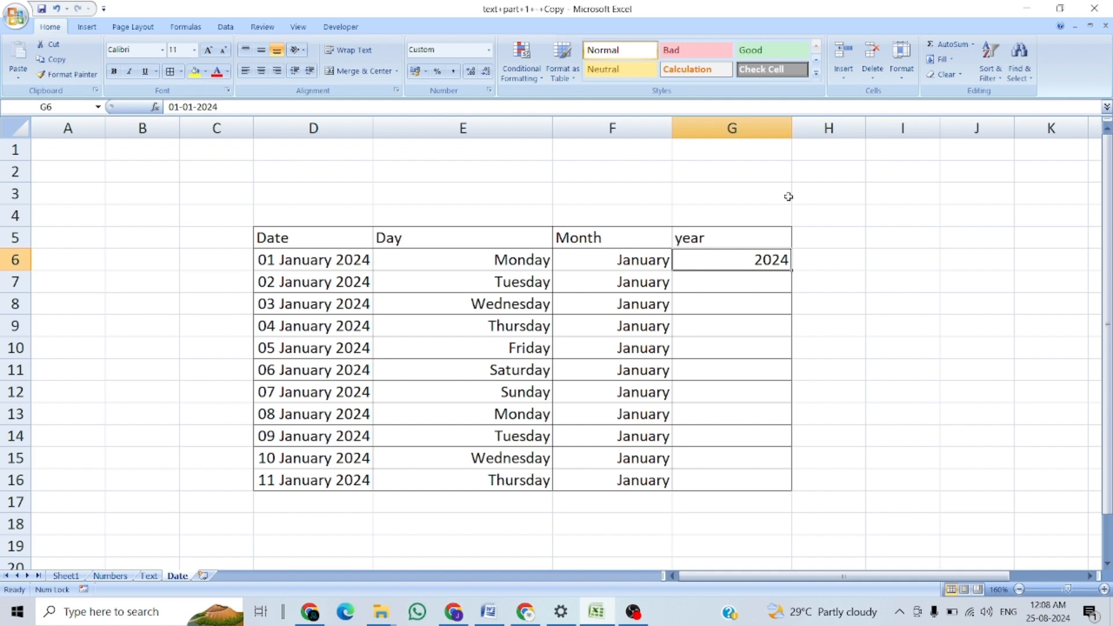
Re-enter yyyy as the custom number format of cell G6 and fill the cell down the year column through G16
key("ctrl+1")
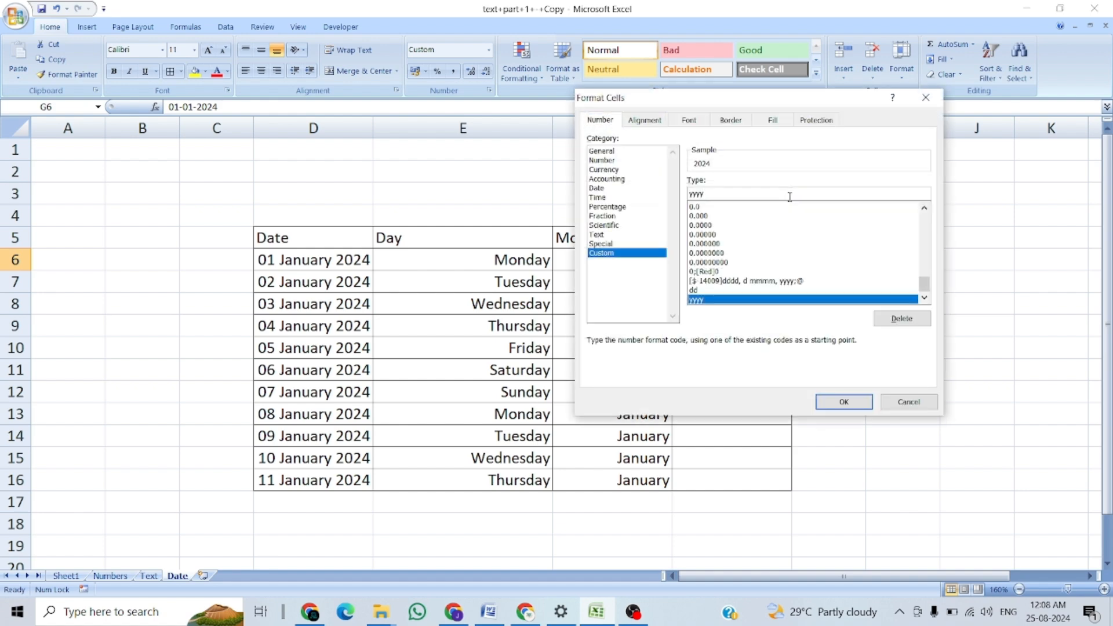
type("yyyy")
key("Return")
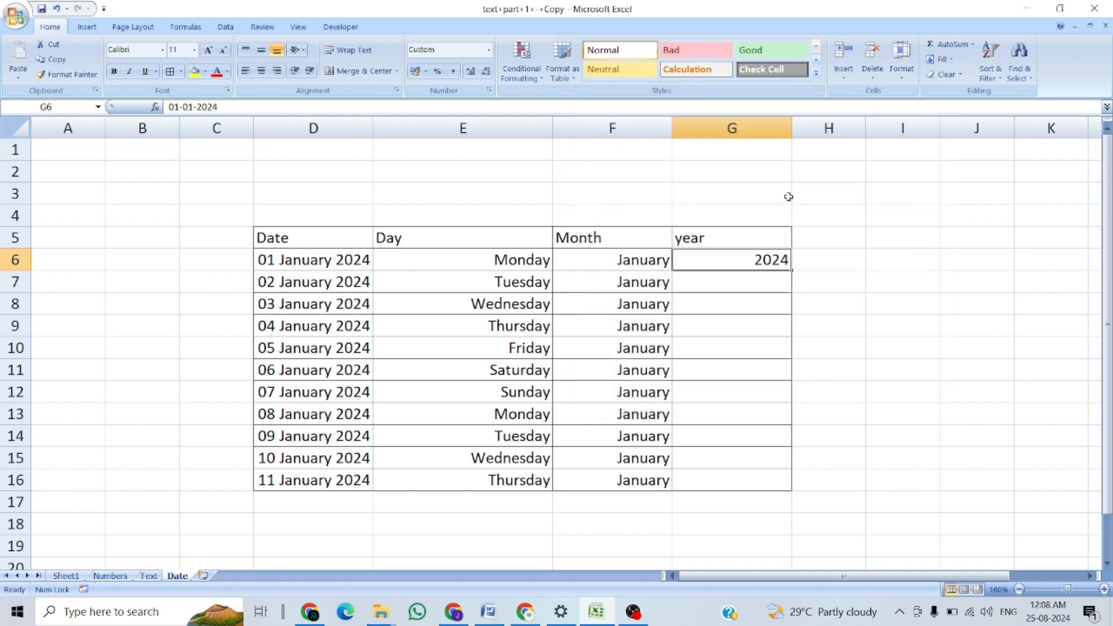
double_click(793, 270)
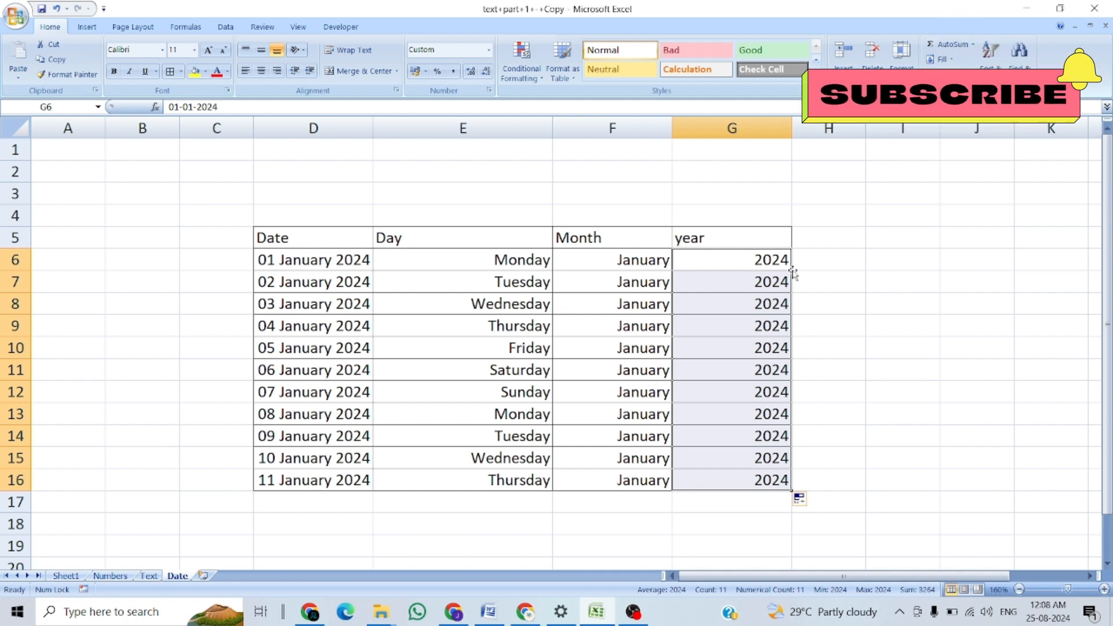
Leave the finished date table and switch to the Numbers sheet
left_click(348, 305)
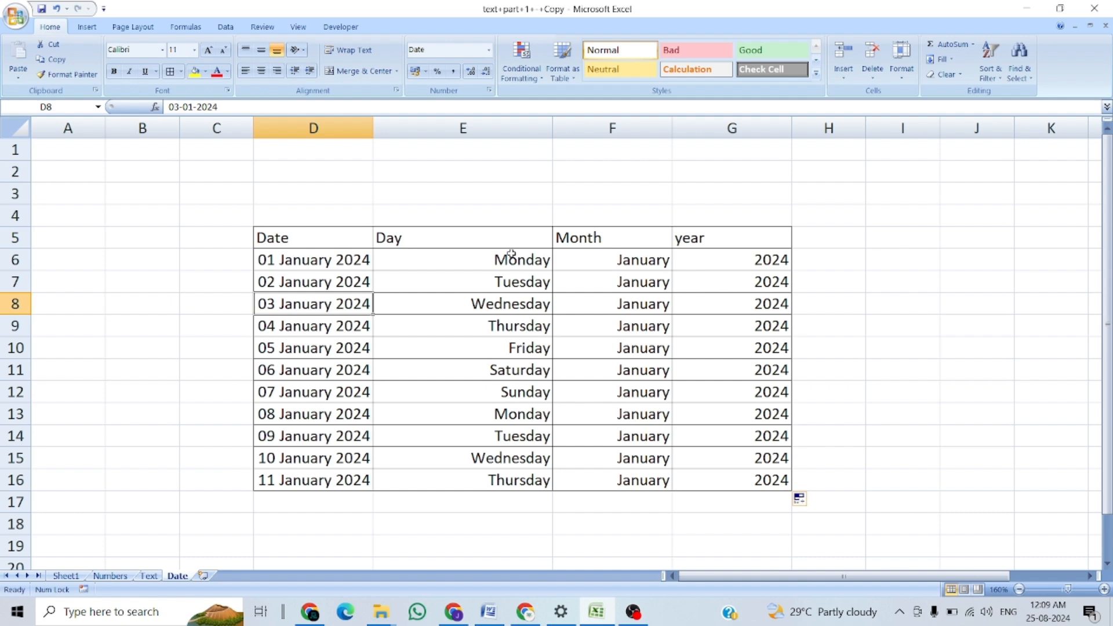
left_click(149, 577)
left_click(120, 580)
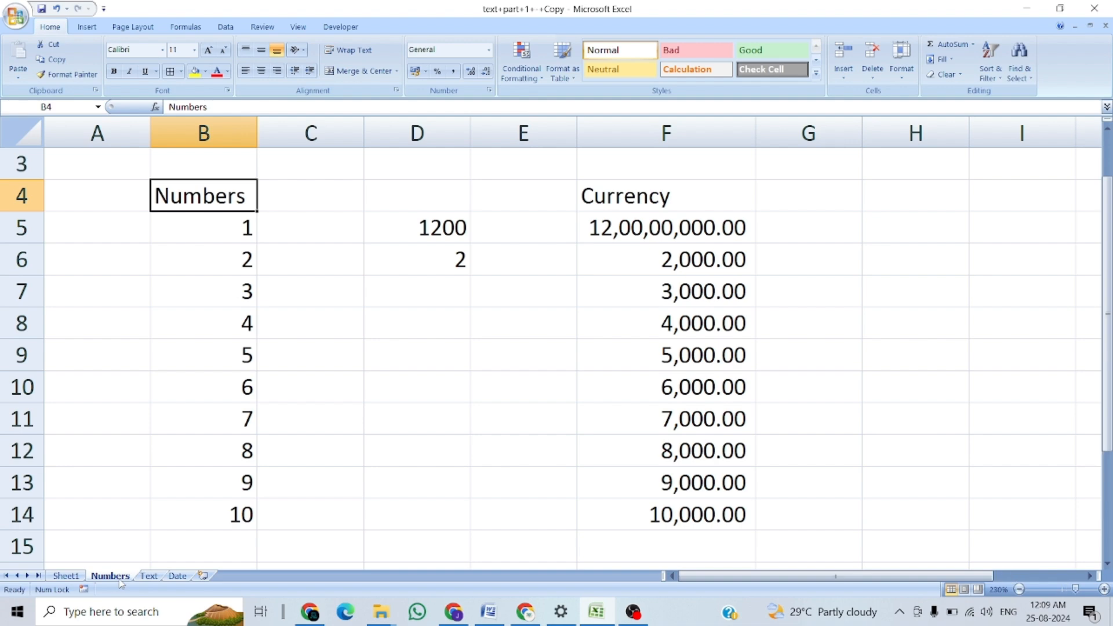